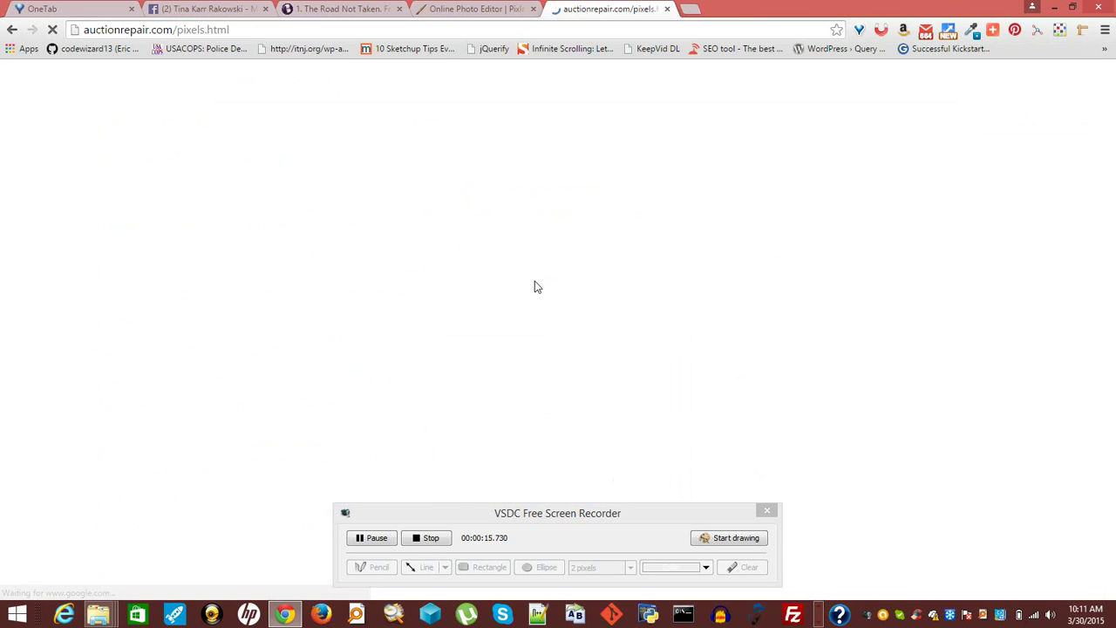
Look over the image size calculator's conversion sections and its explanation of pixels and DPI
click(437, 293)
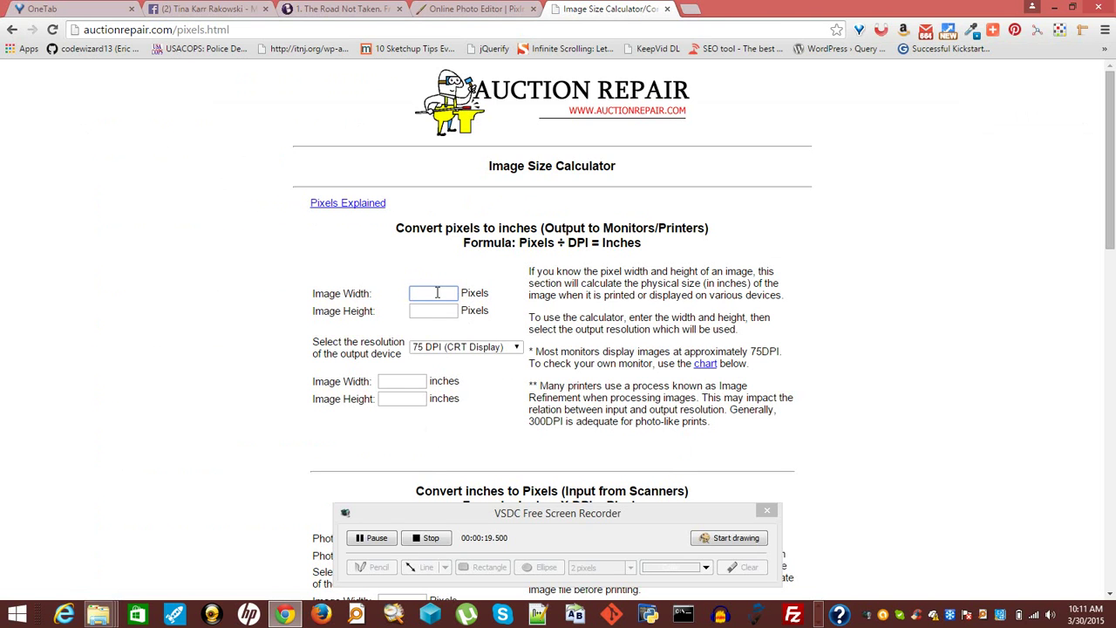
click(417, 384)
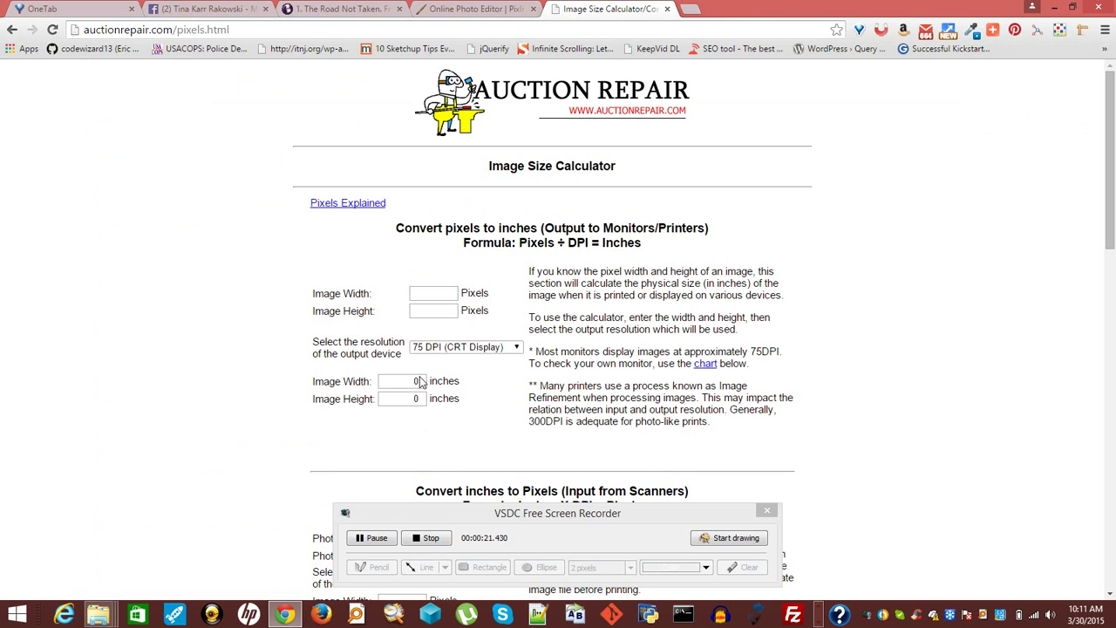
double_click(417, 384)
click(421, 388)
scroll(415, 403, down, 12)
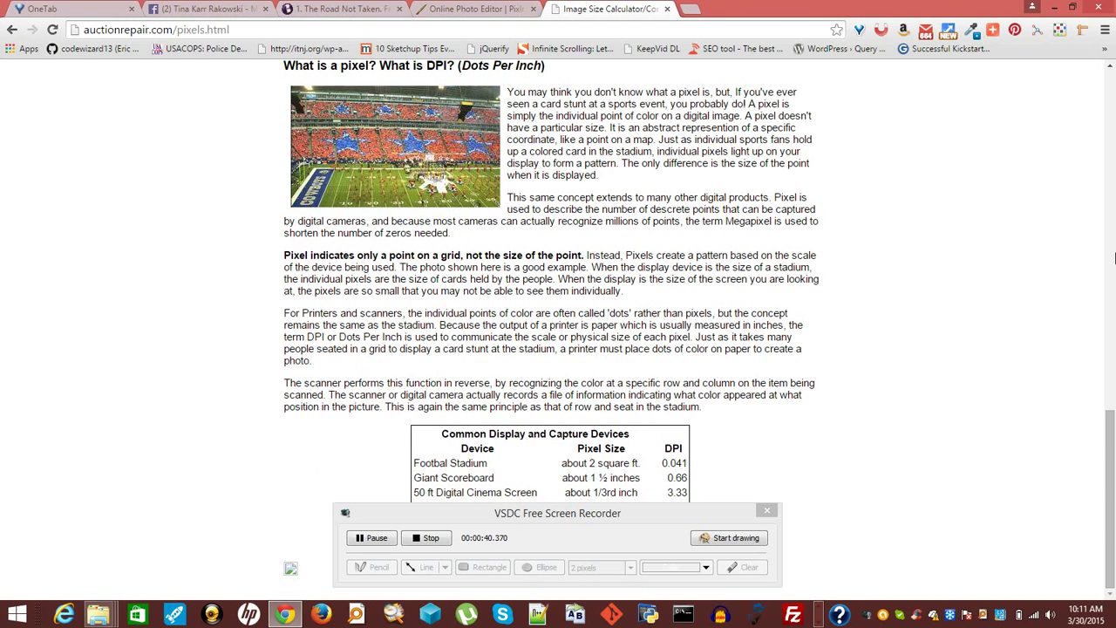
drag(1112, 404, 1112, 184)
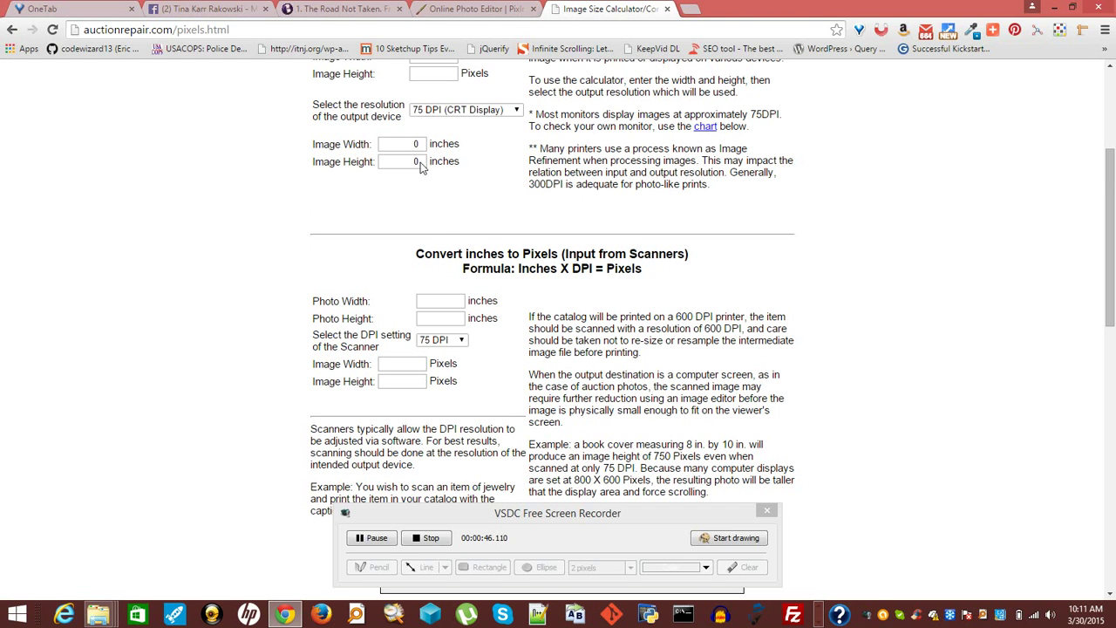
click(449, 73)
drag(1108, 194, 1109, 112)
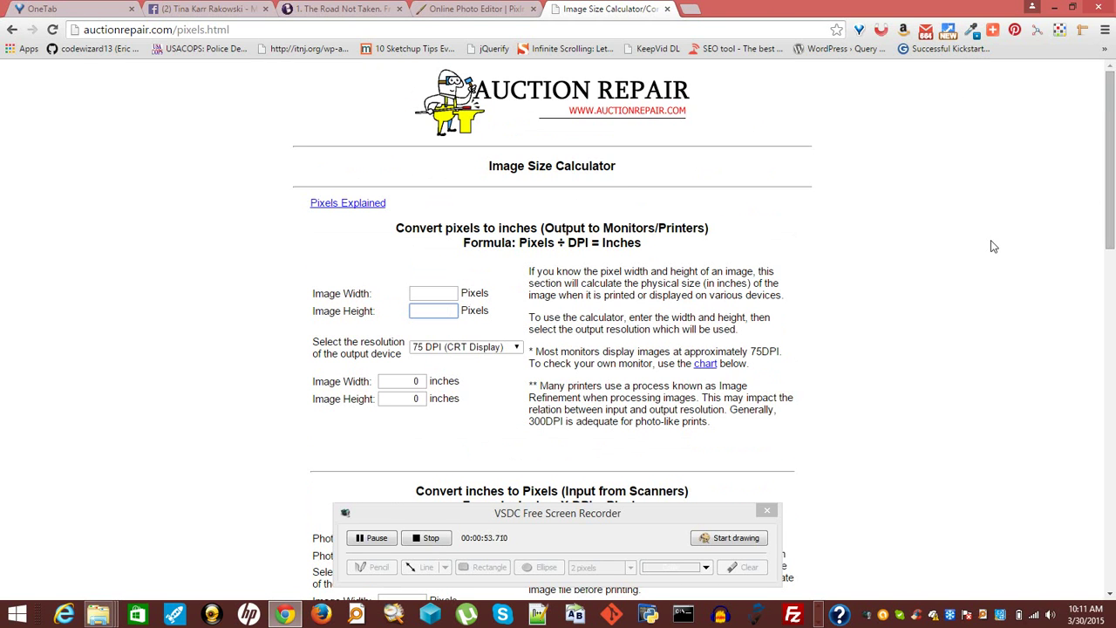
Convert a photo size of 8 by 10 inches to pixels at the 75 DPI setting
drag(1109, 133, 1109, 279)
click(459, 98)
text(8)
key(Tab)
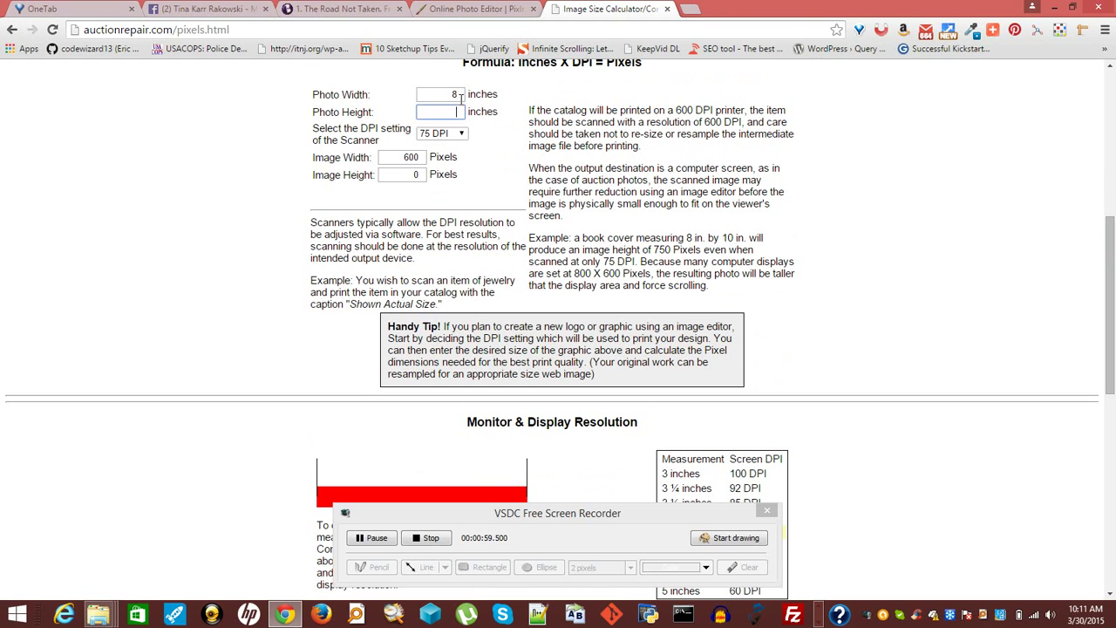
key(Tab)
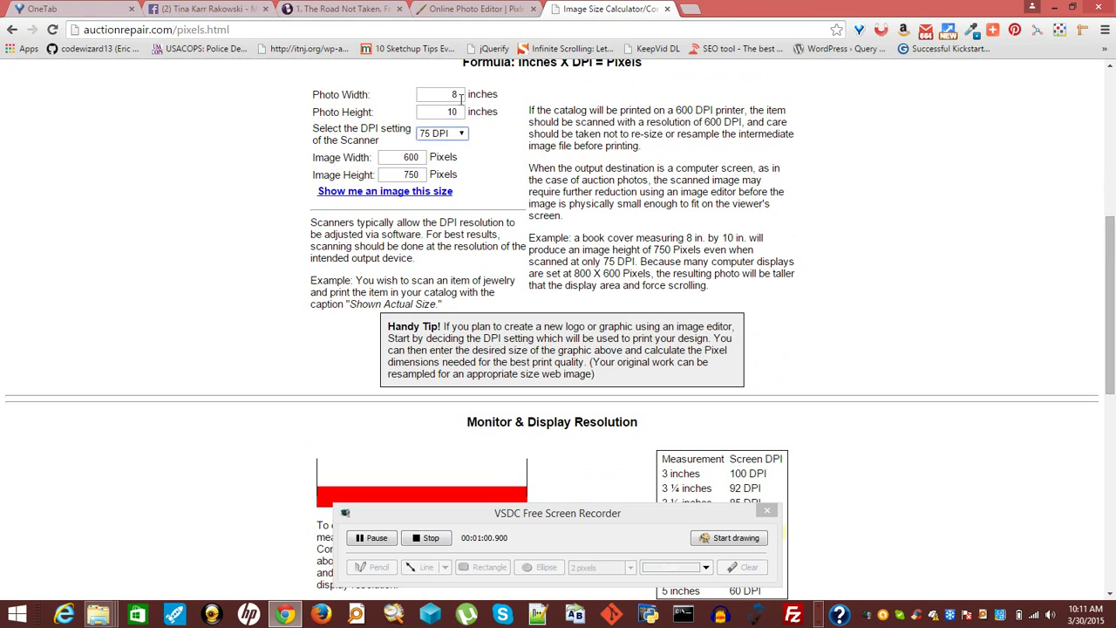
Switch to the Pixlr editor and create a new transparent image 600 pixels wide and 750 pixels high
click(464, 8)
click(420, 342)
click(405, 341)
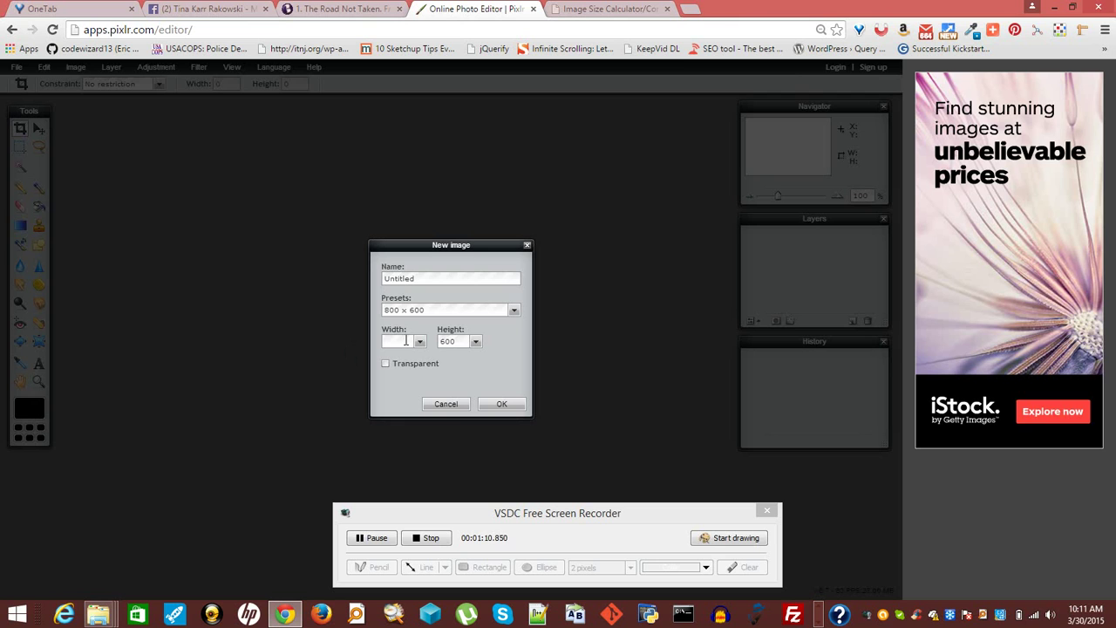
click(475, 342)
click(457, 341)
text(750)
click(501, 403)
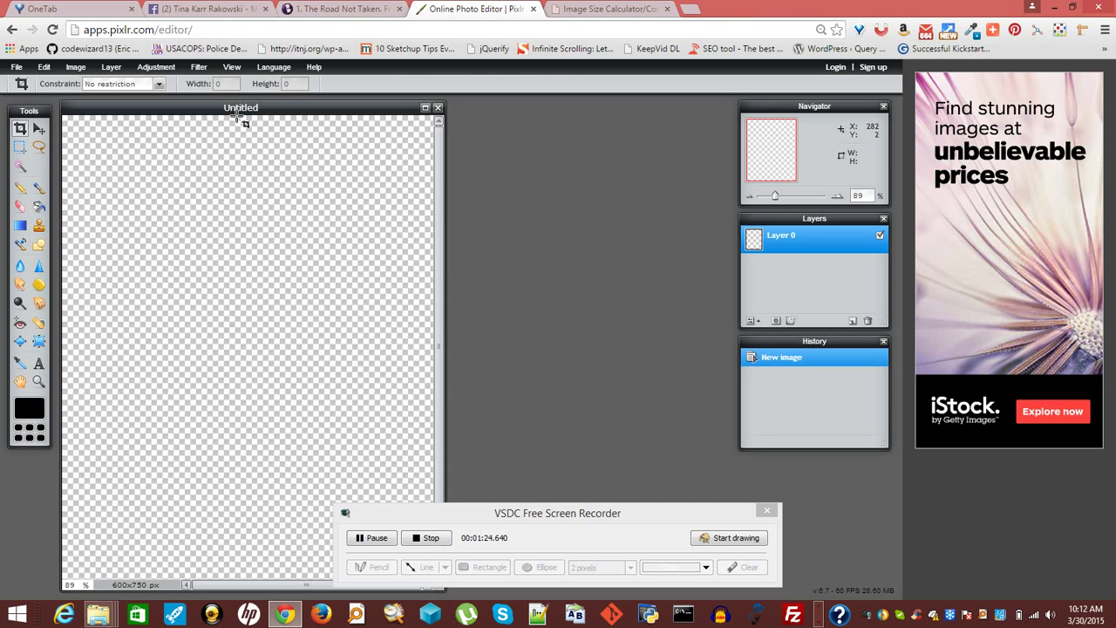
Arrange the workspace with the whole canvas zoomed out and centred, and the Layers palette extended in place of the closed History palette
click(229, 68)
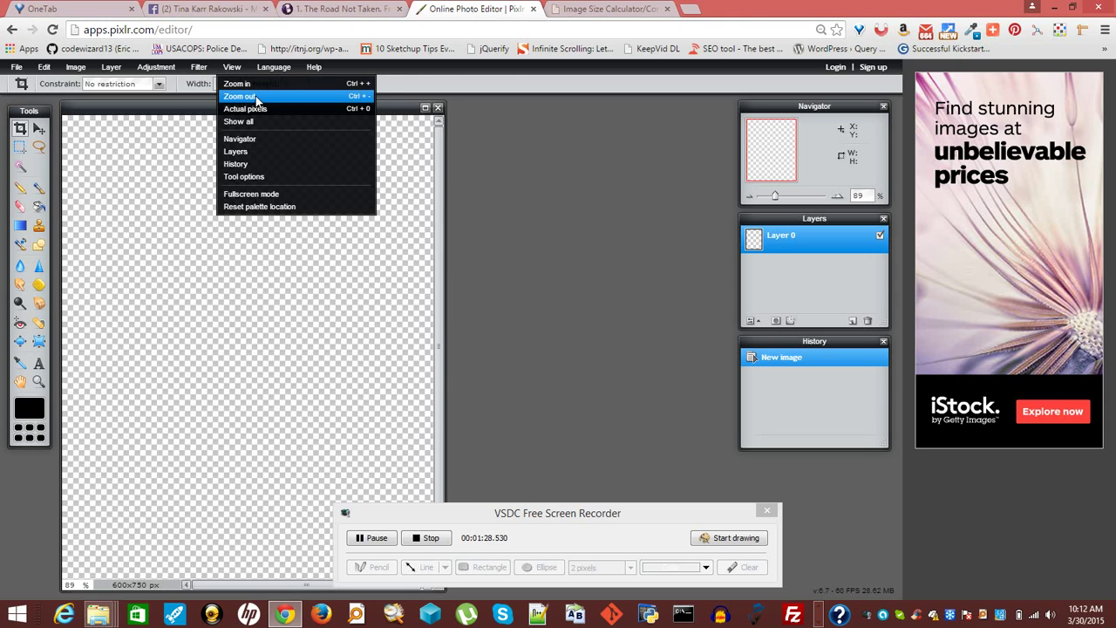
click(256, 96)
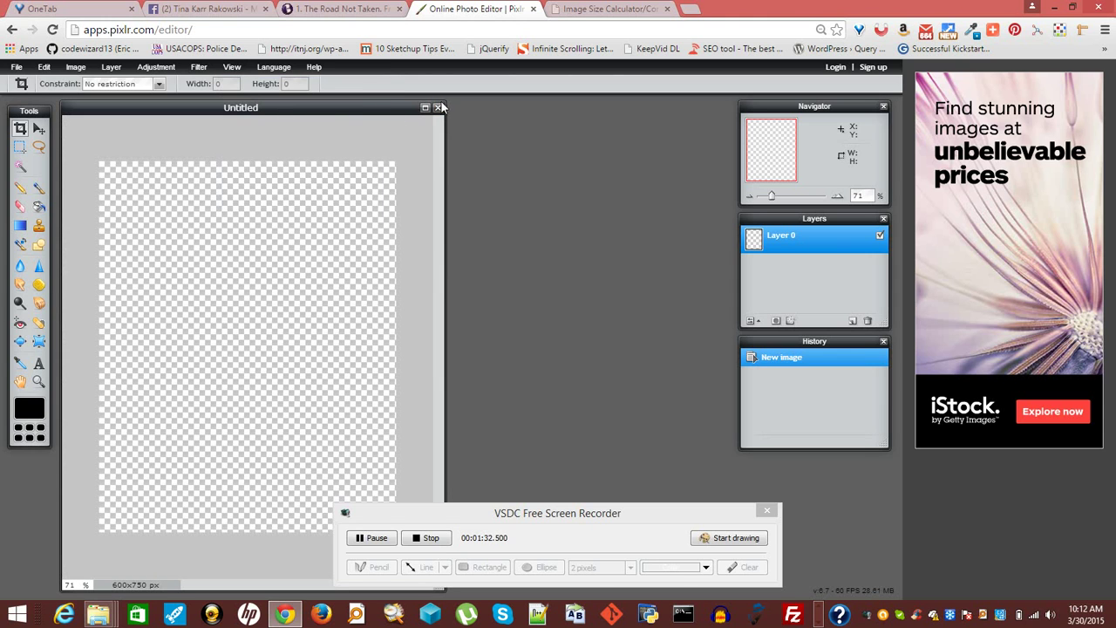
drag(400, 113, 571, 103)
drag(671, 514, 998, 511)
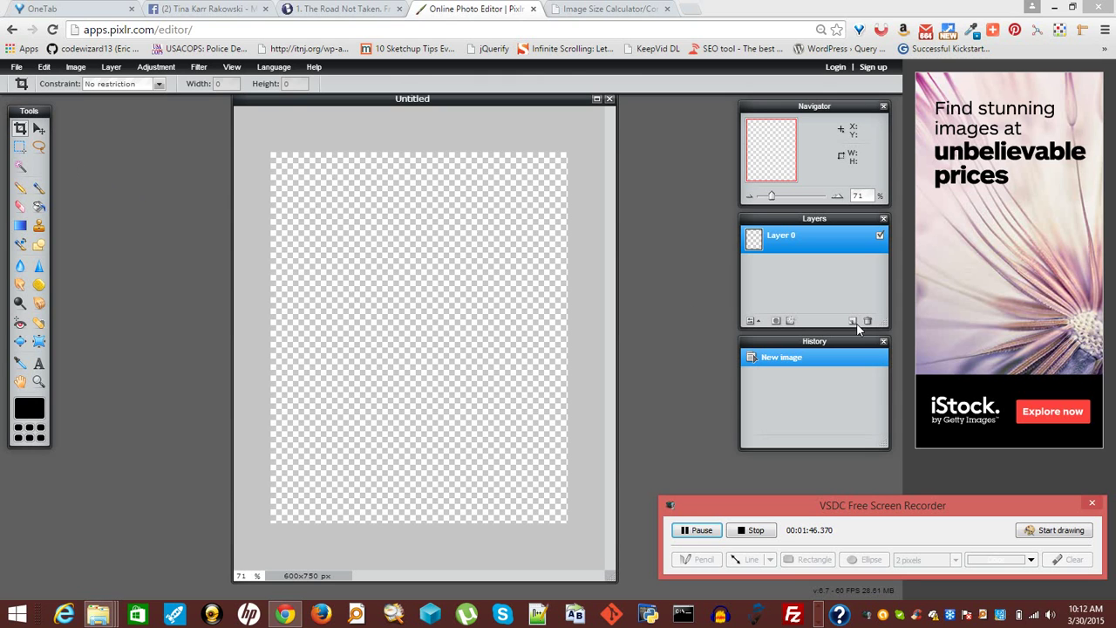
click(884, 342)
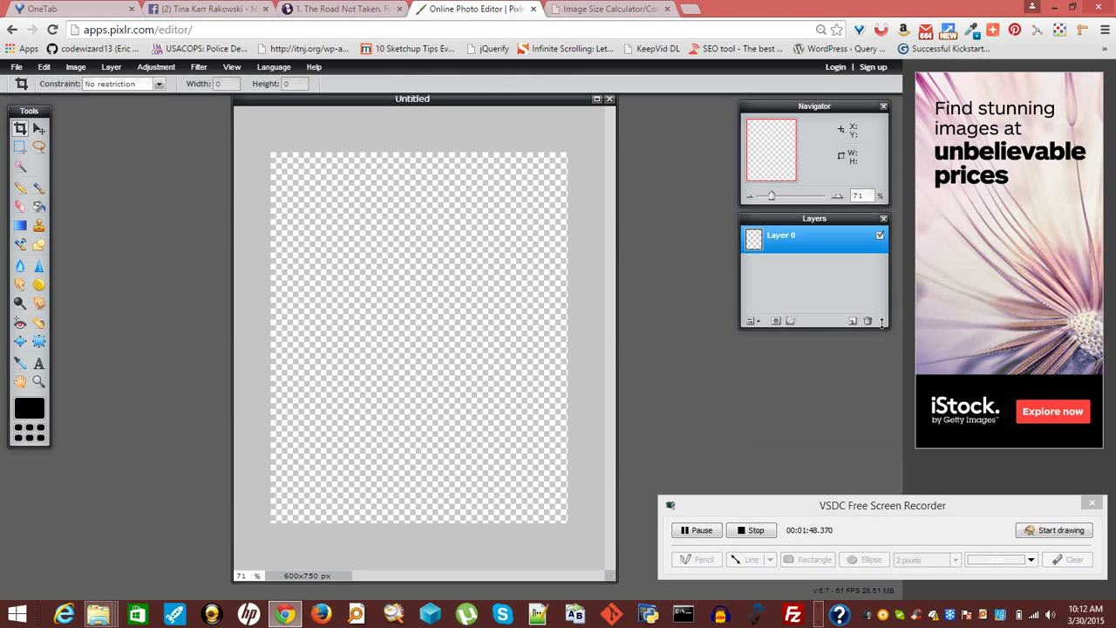
drag(881, 321, 881, 472)
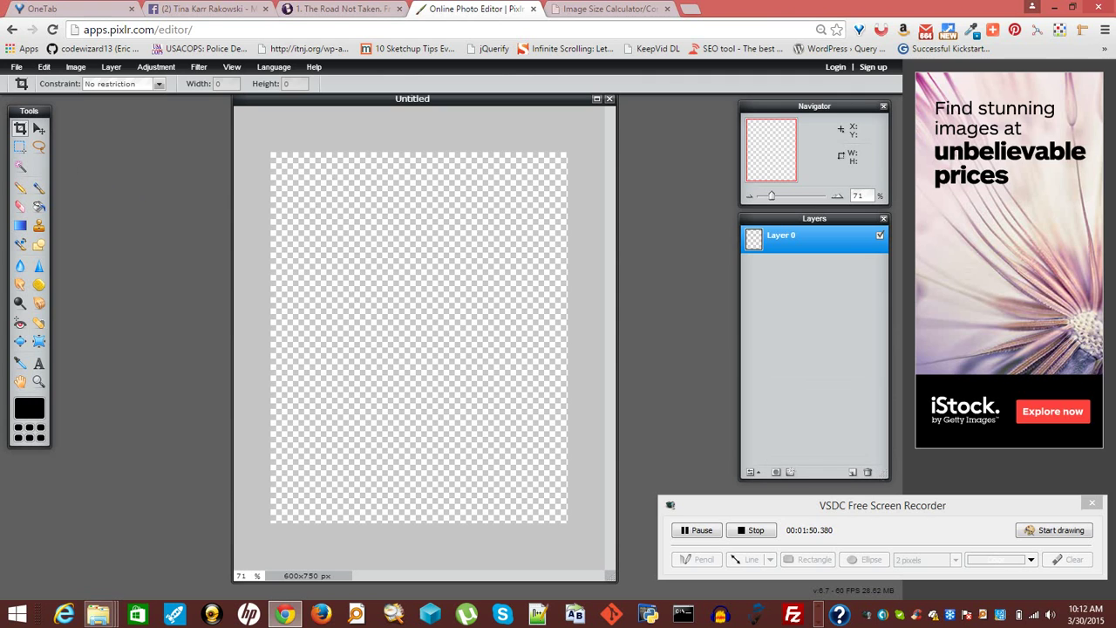
Rename the layer Layer 0 as background
double_click(778, 238)
text(background)
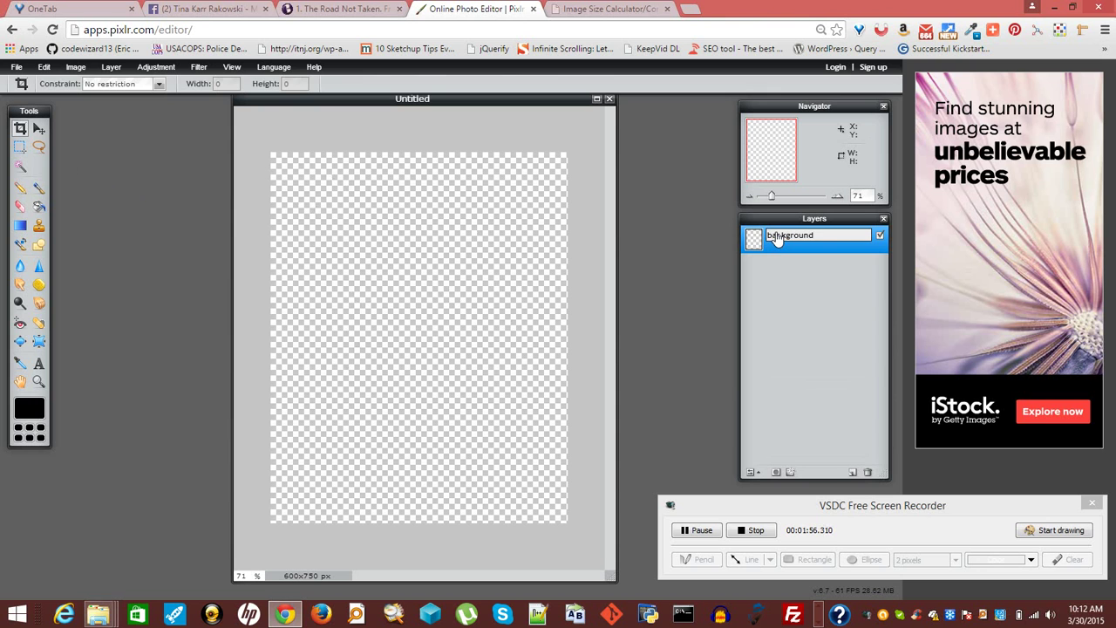
key(Return)
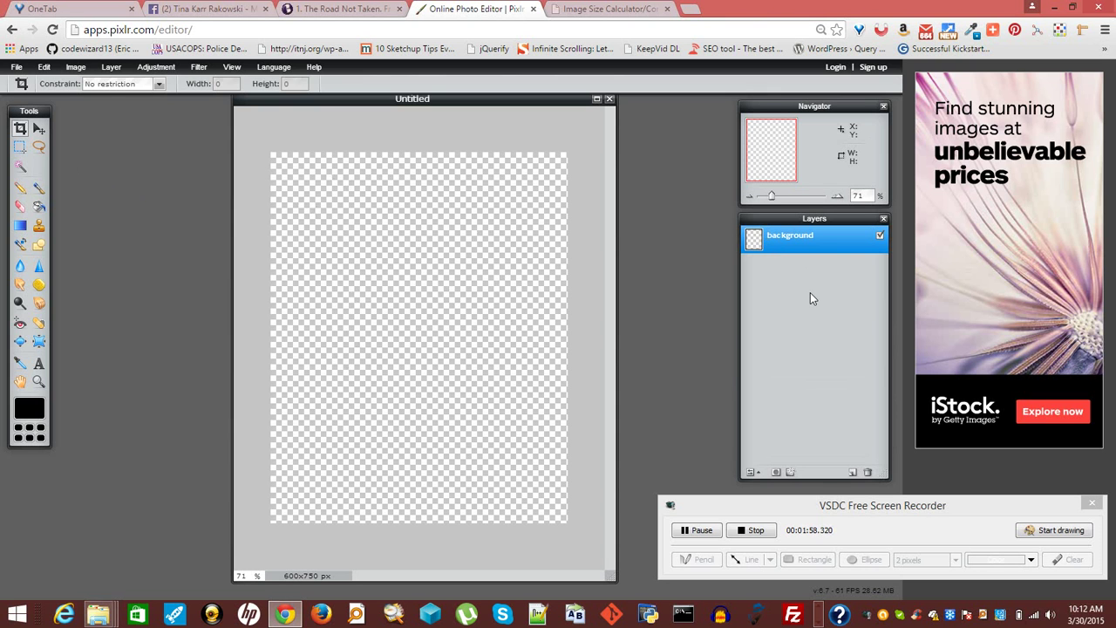
Review the open Facebook conversation and the pixel dimensions in the image size calculator
click(205, 9)
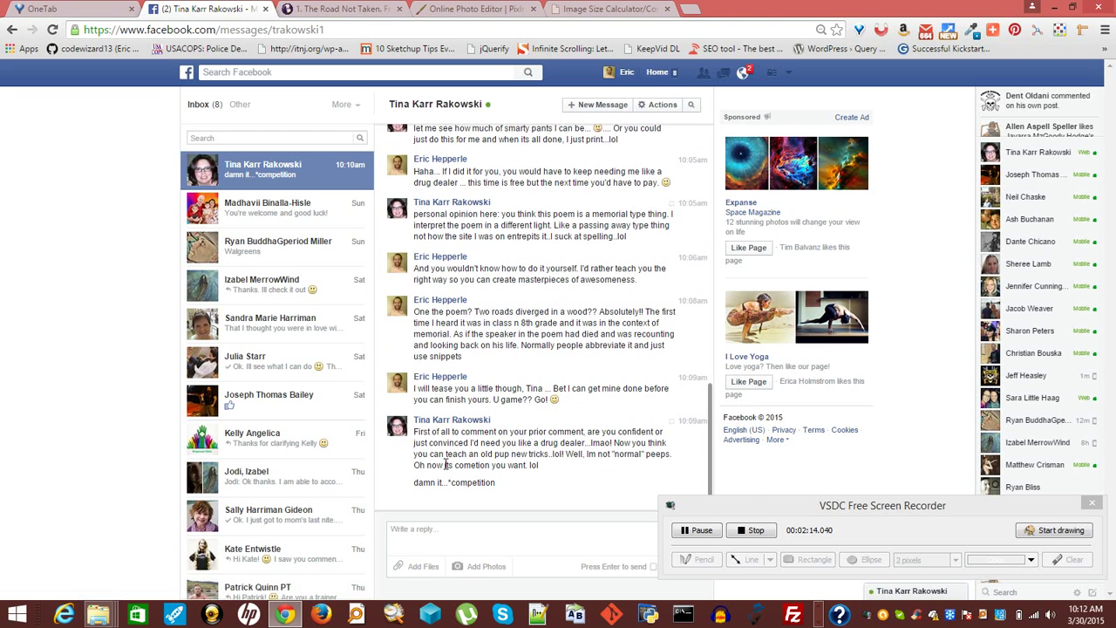
click(609, 8)
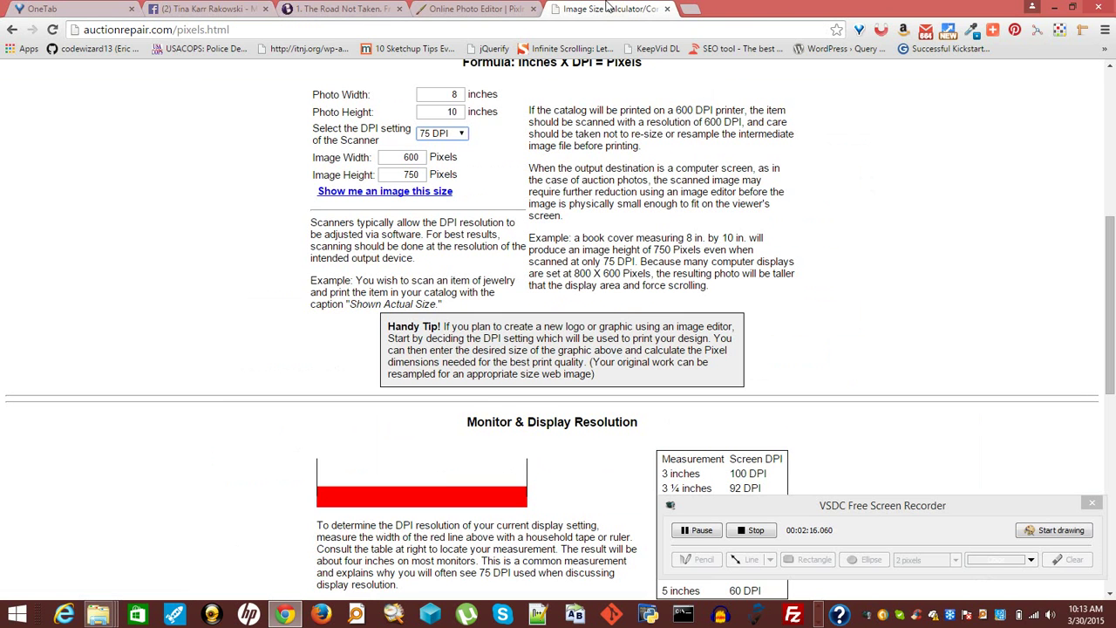
click(200, 7)
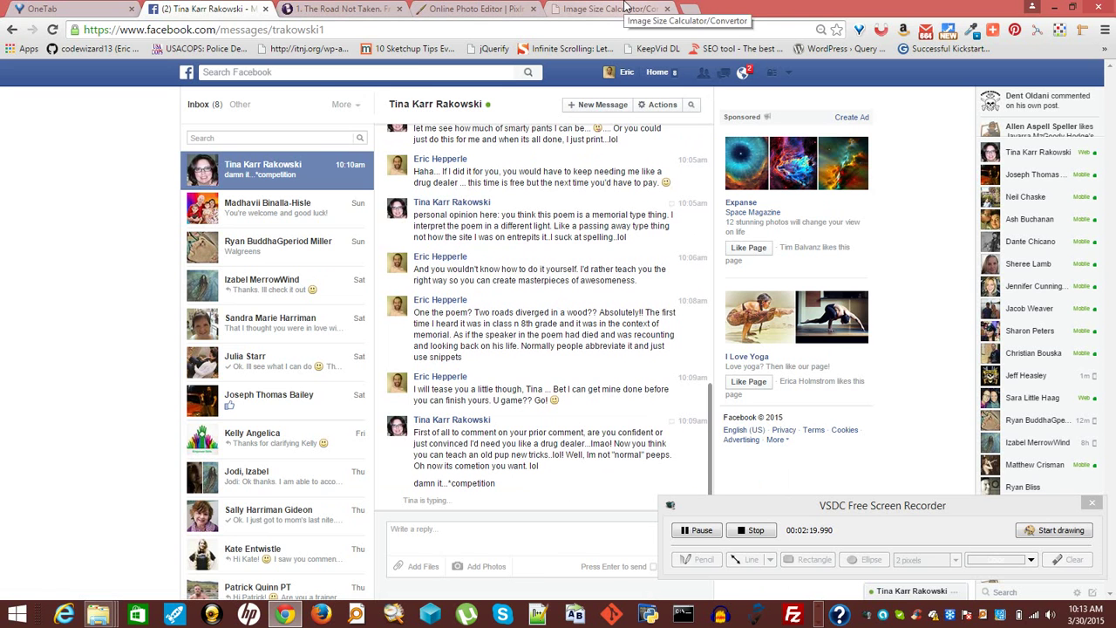
click(624, 7)
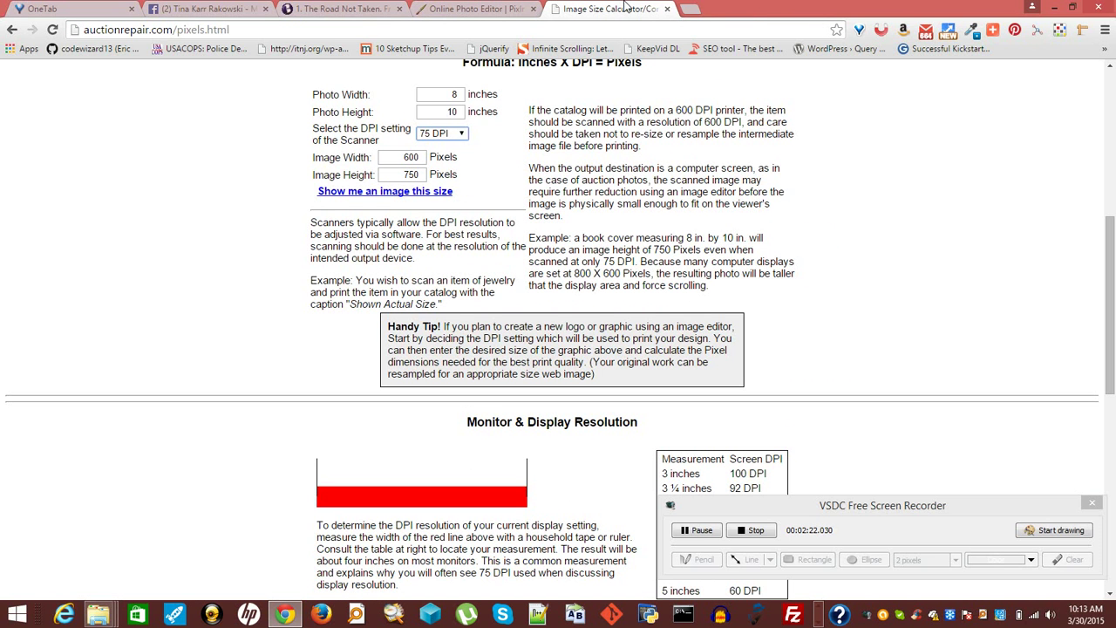
Back in Pixlr, set the main colour to bright green 1fde3f and fill the background layer with it
click(489, 8)
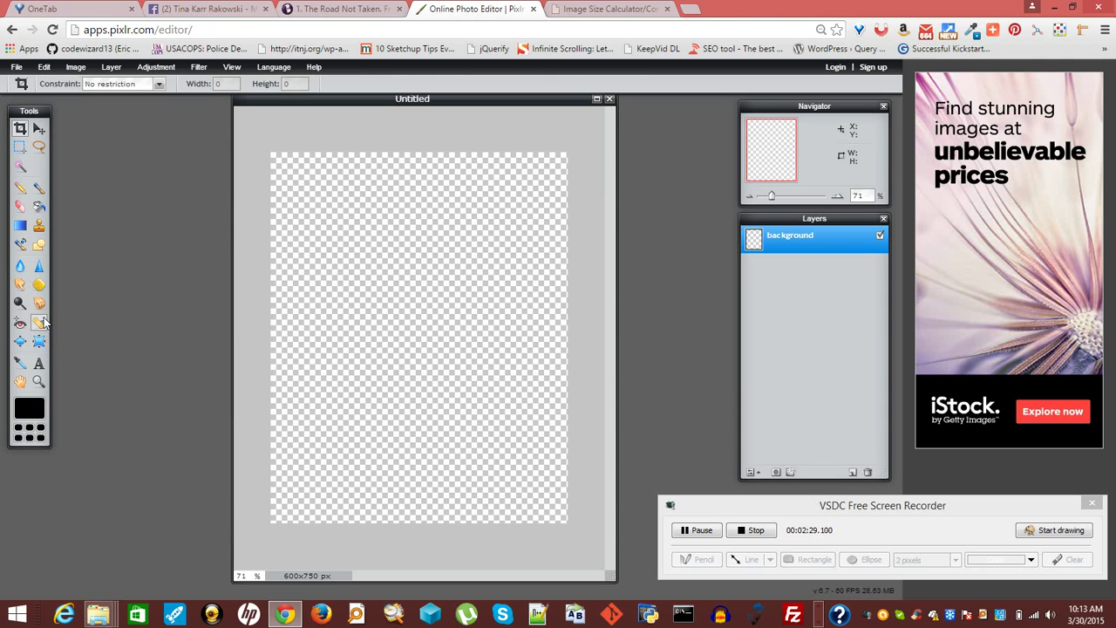
click(35, 413)
click(420, 319)
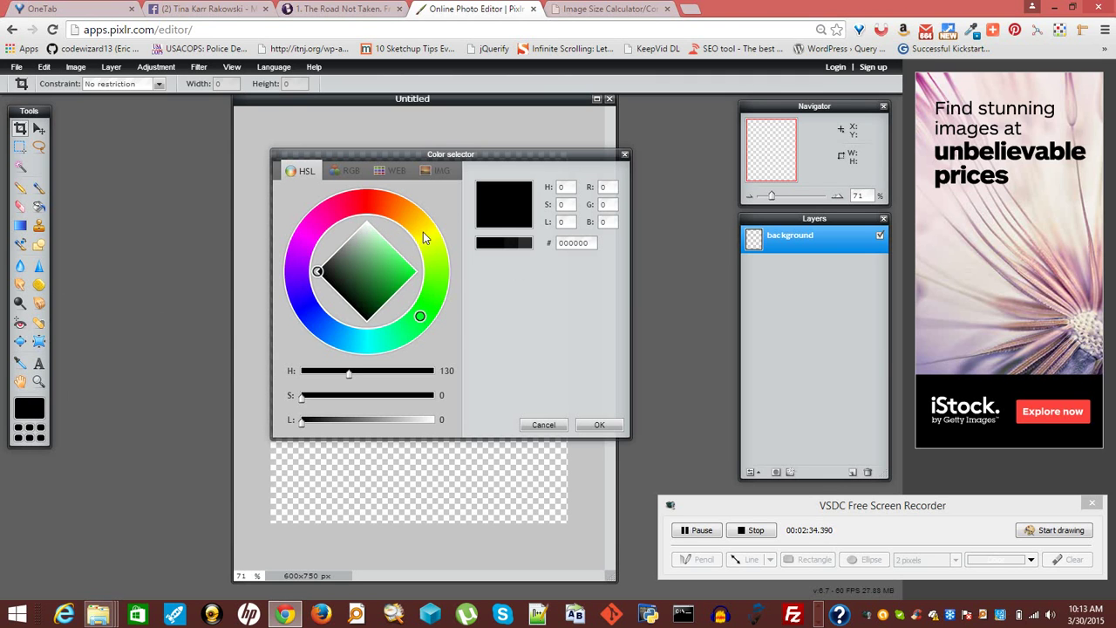
click(378, 269)
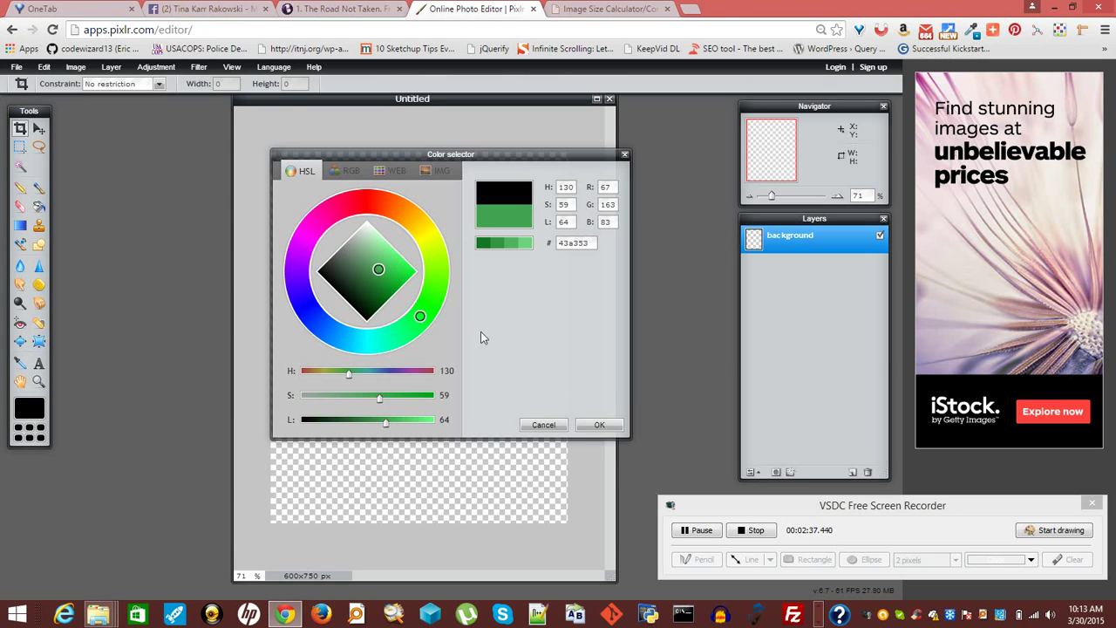
click(400, 270)
drag(401, 271, 403, 274)
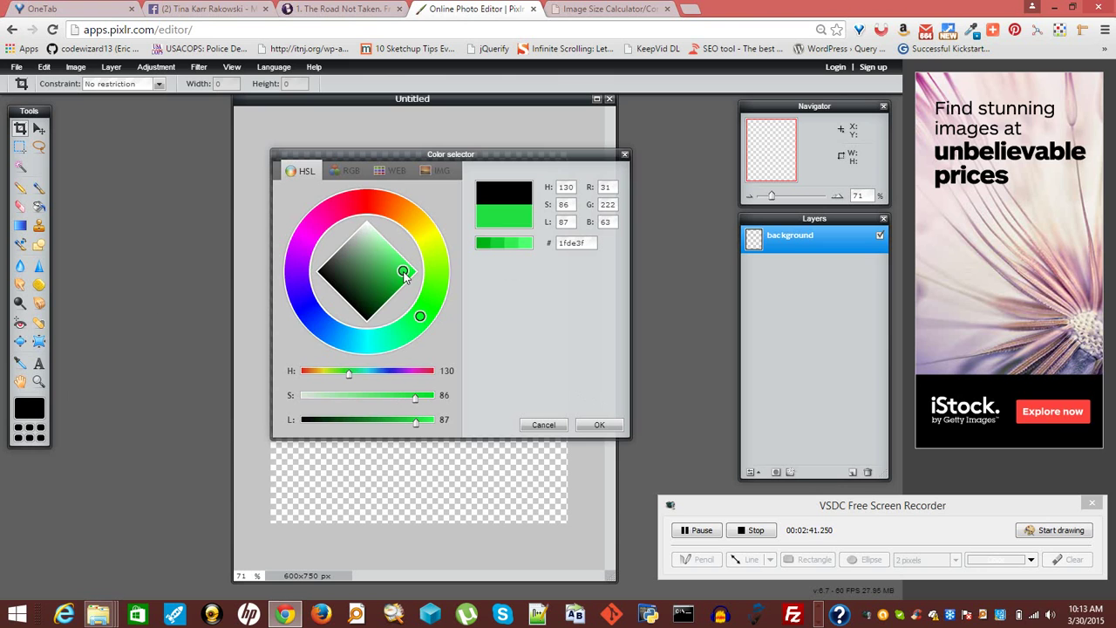
click(599, 427)
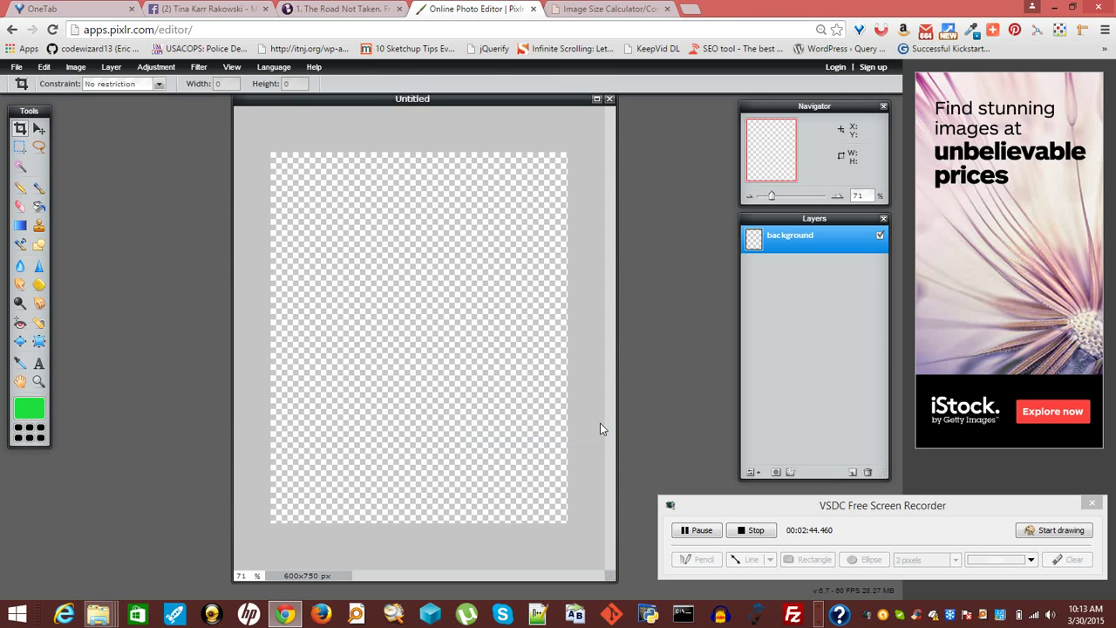
click(38, 205)
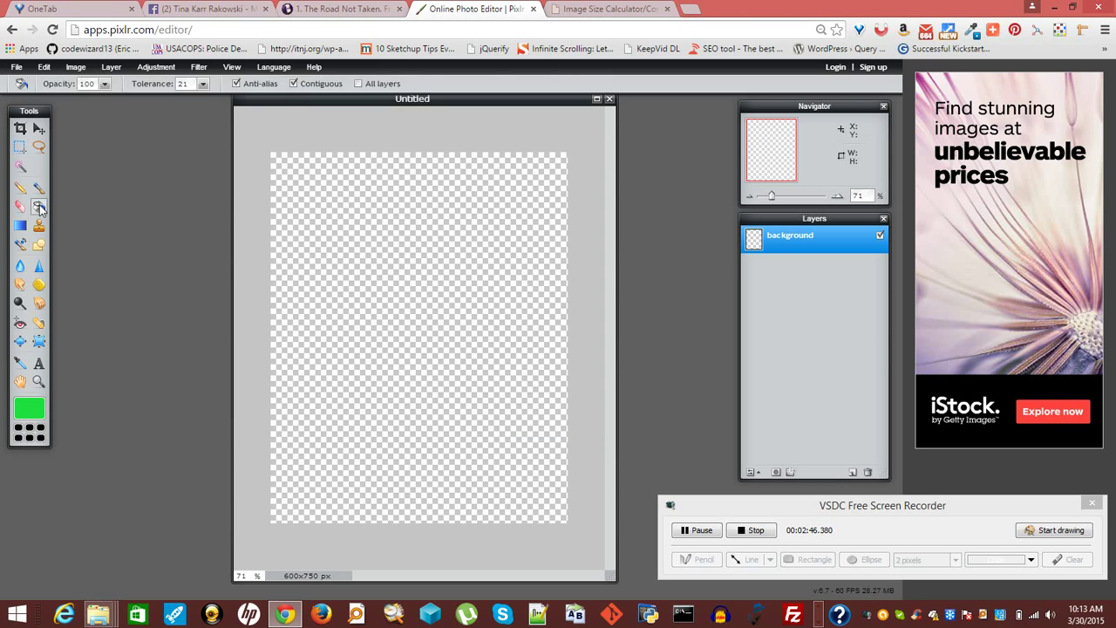
click(316, 245)
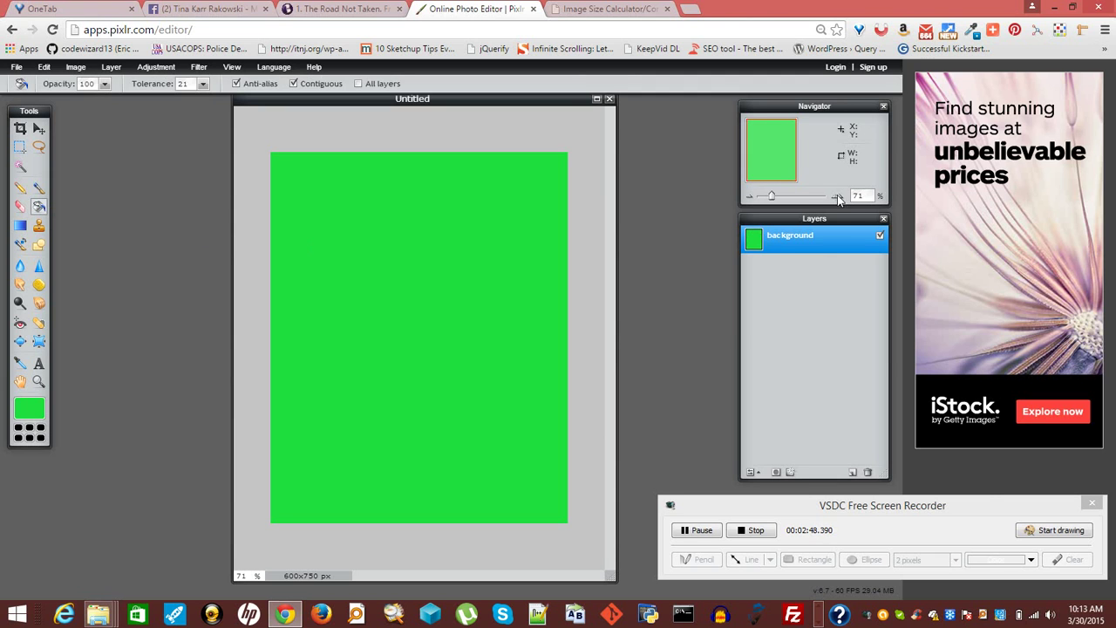
Duplicate the green background layer and hide the original
right_click(818, 247)
click(853, 256)
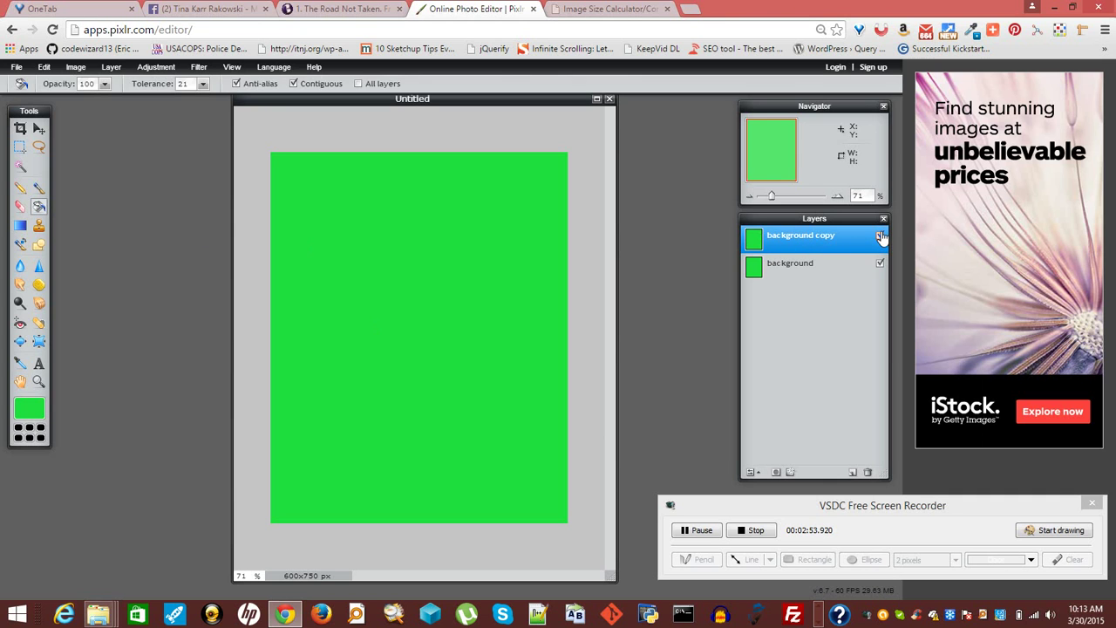
click(880, 262)
Rename the duplicated background layer as bg_green
double_click(798, 240)
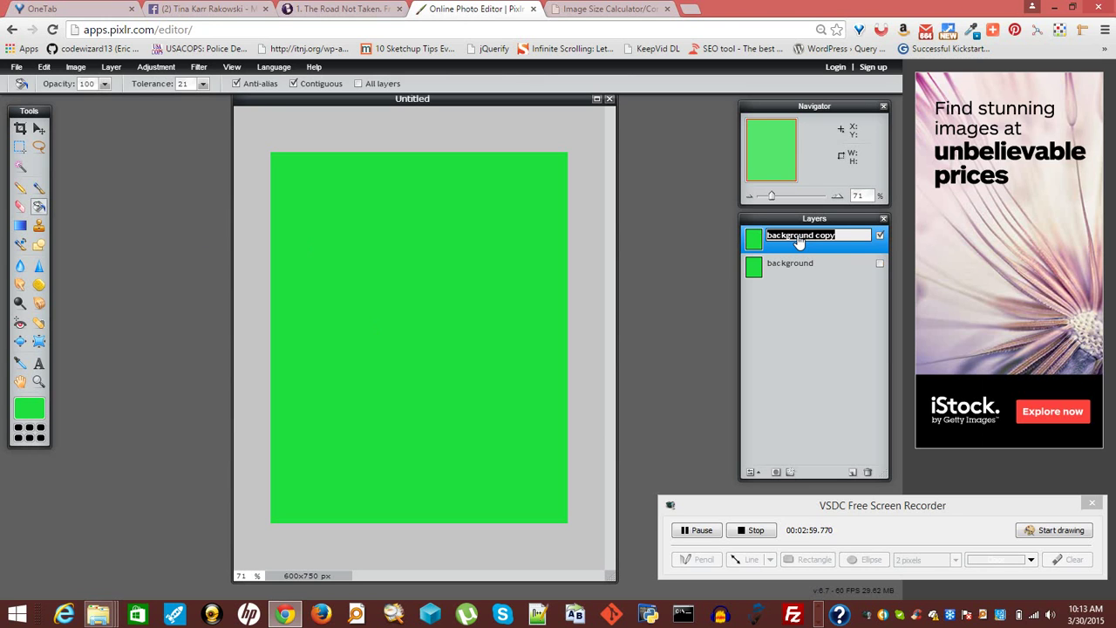
text(bf)
key(BackSpace)
text(g_green)
click(788, 293)
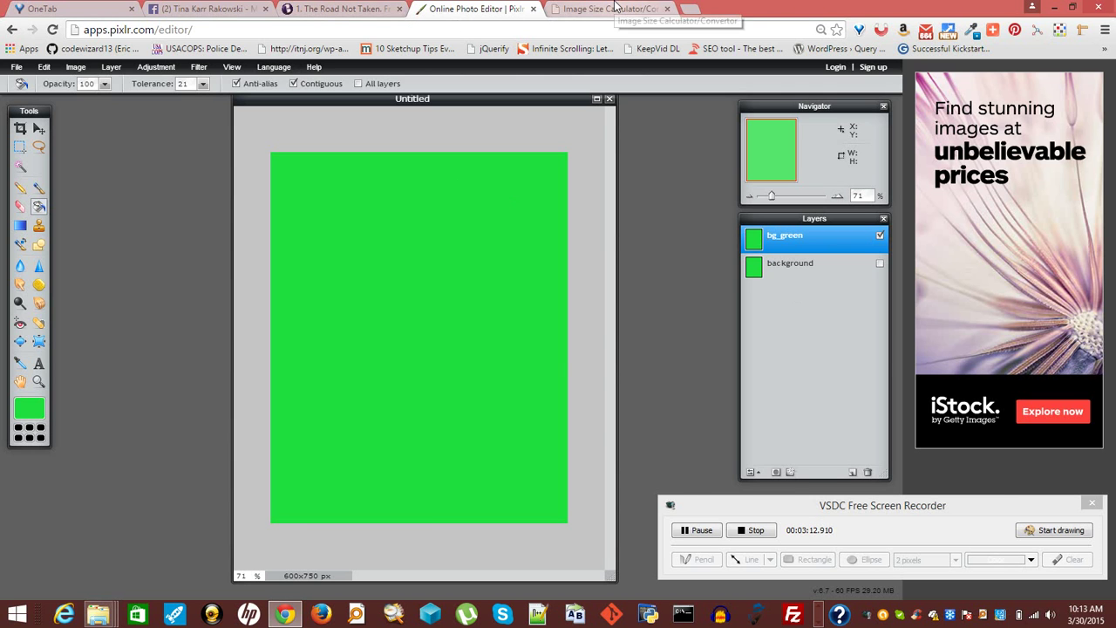
In a new browser tab, search Google Images for leprechaun
click(615, 8)
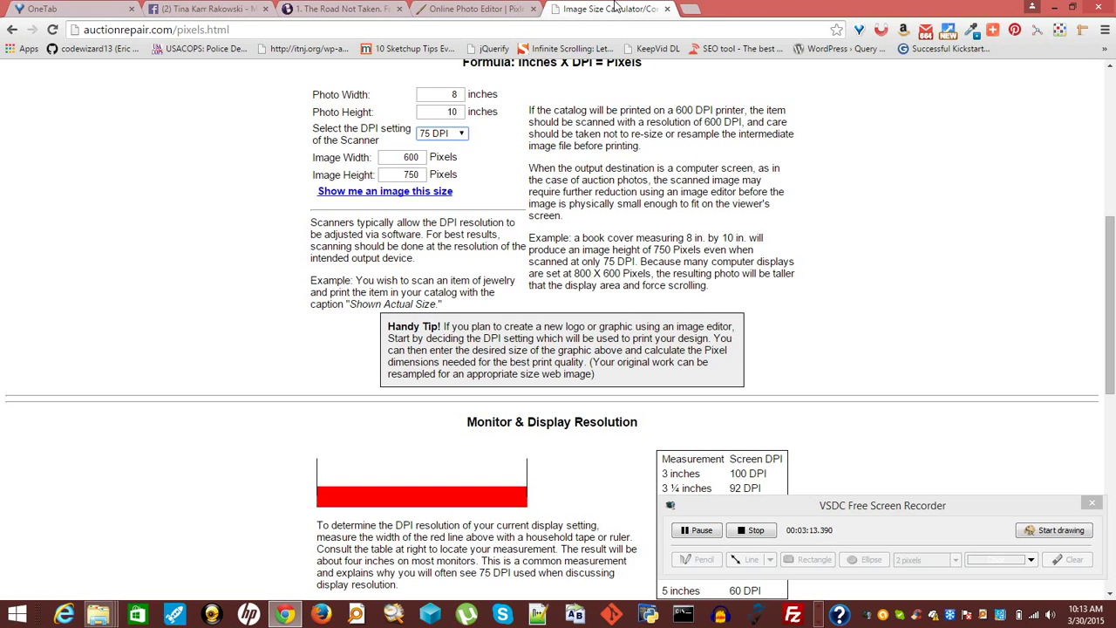
click(689, 10)
text(le)
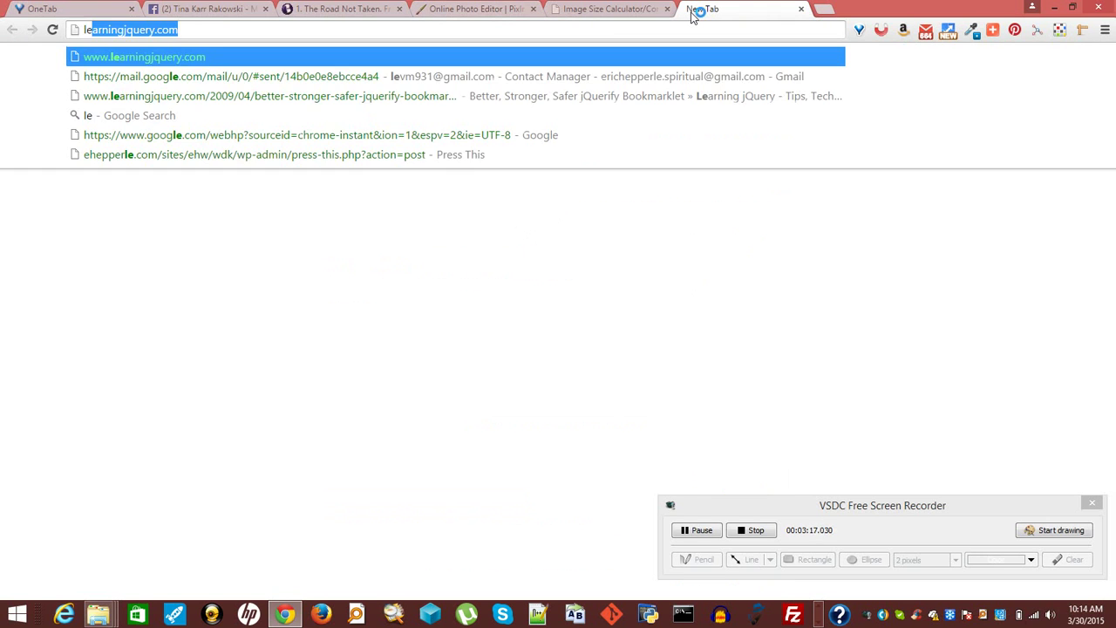
text(prechaun)
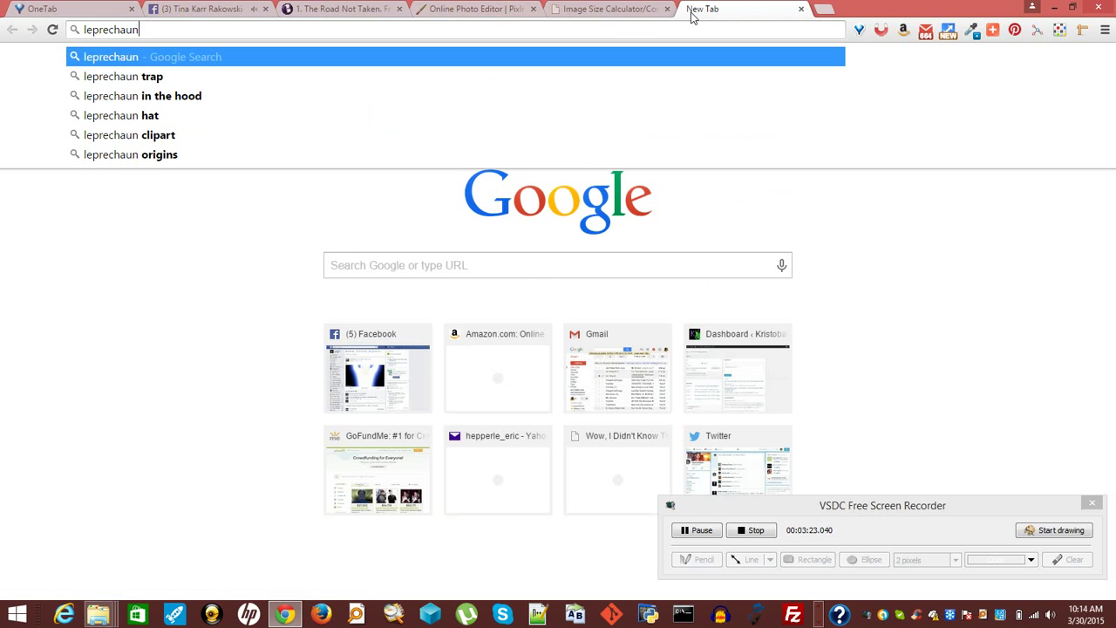
key(Return)
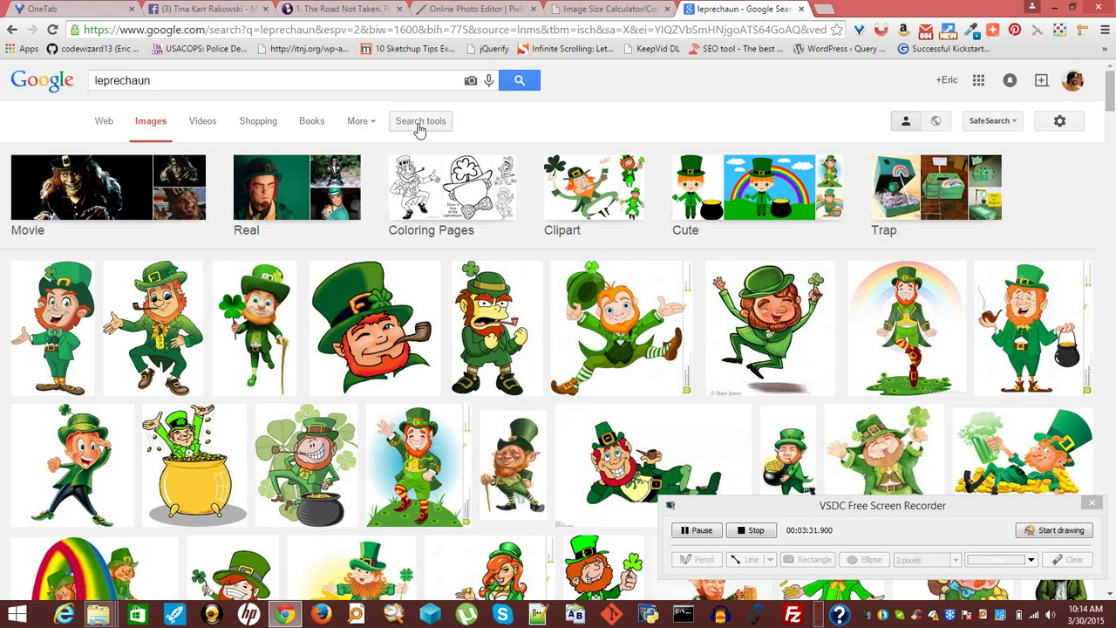
Filter the leprechaun image results to the Large size
click(419, 124)
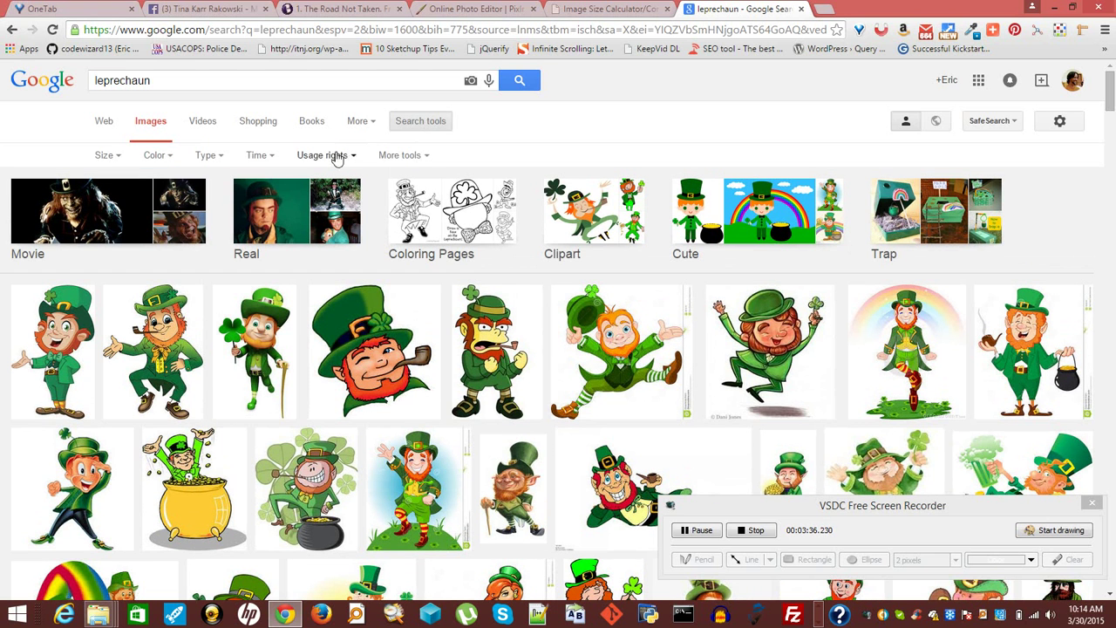
click(125, 155)
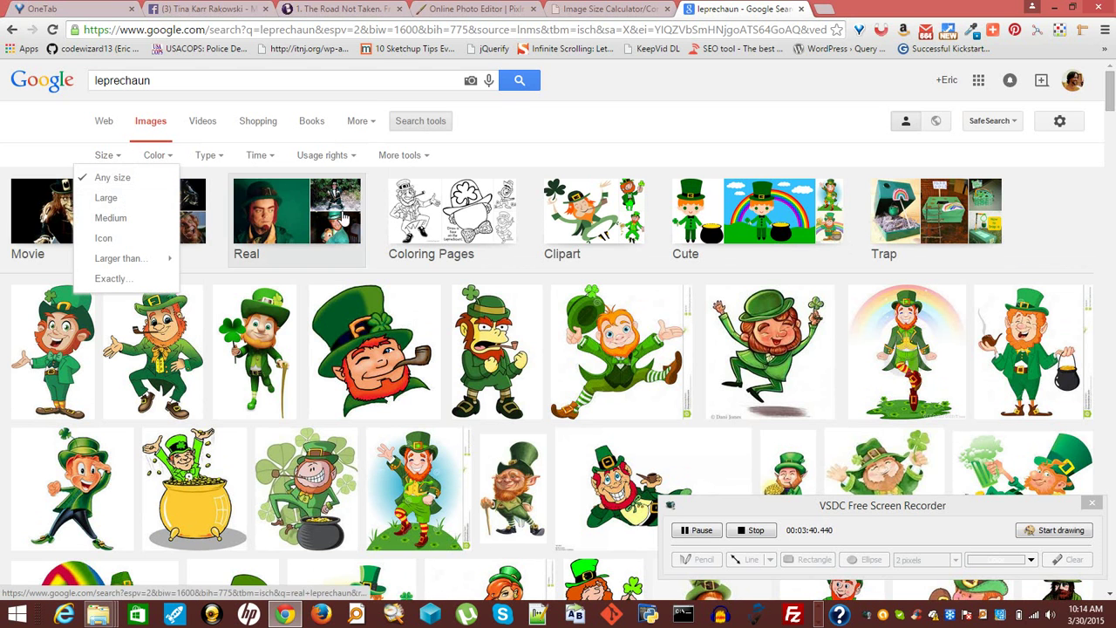
click(105, 198)
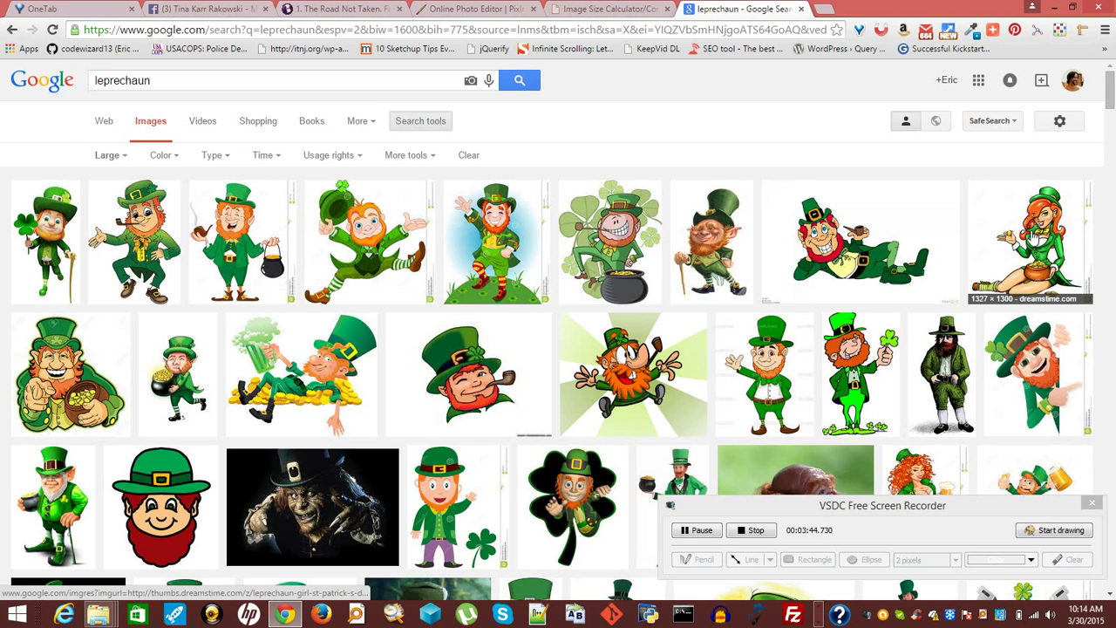
Pick the red-haired leprechaun girl holding a pot of gold and preview its 1327 × 1300 version among the other sizes
click(1032, 233)
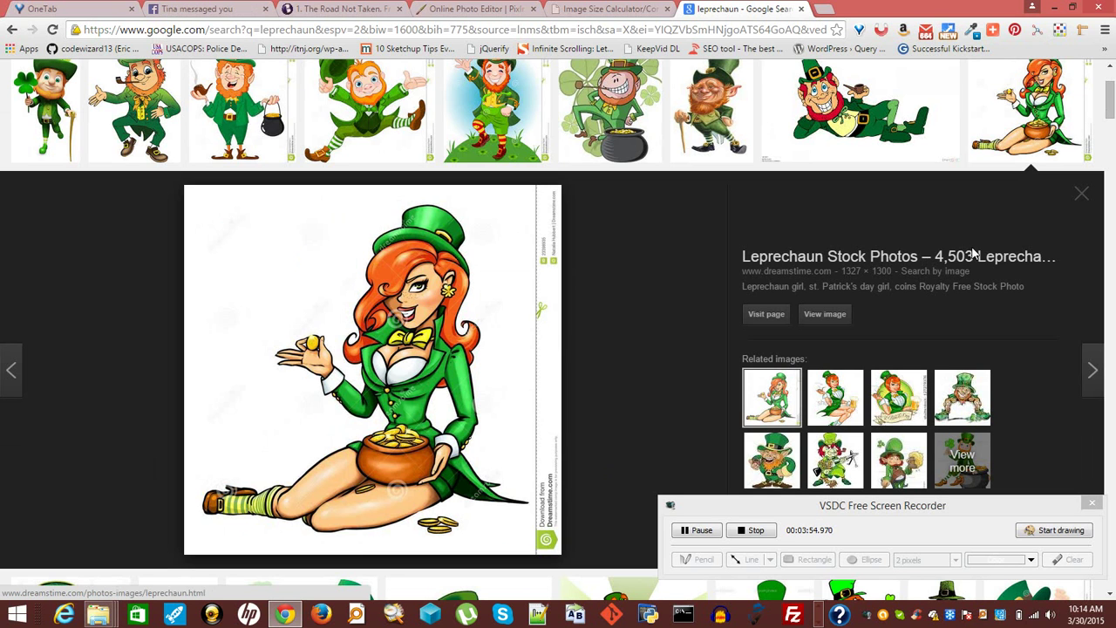
click(875, 277)
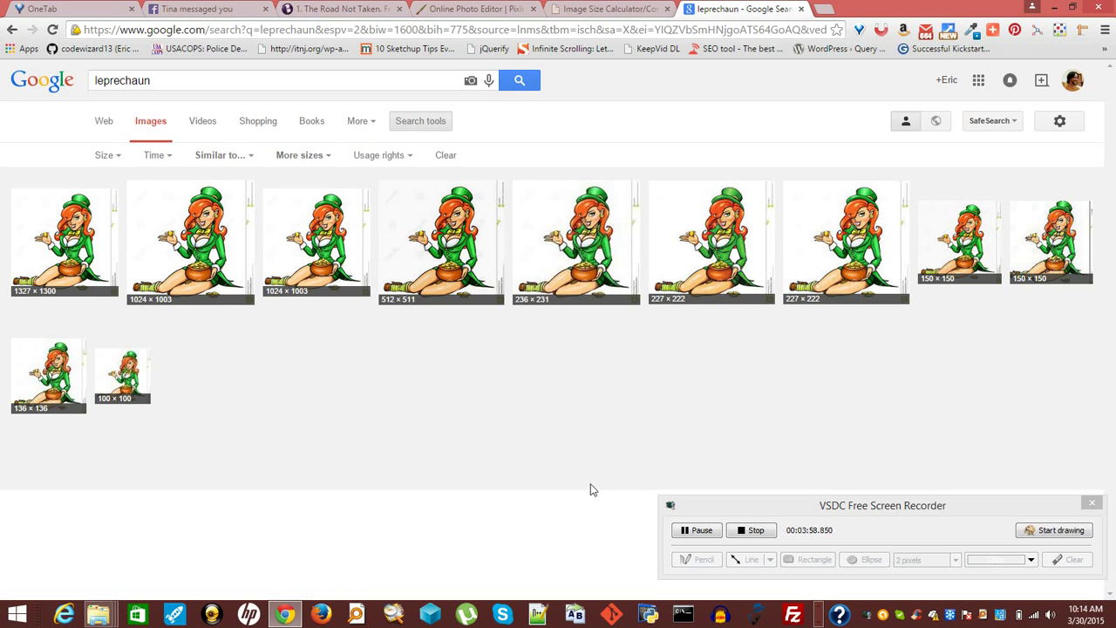
click(210, 235)
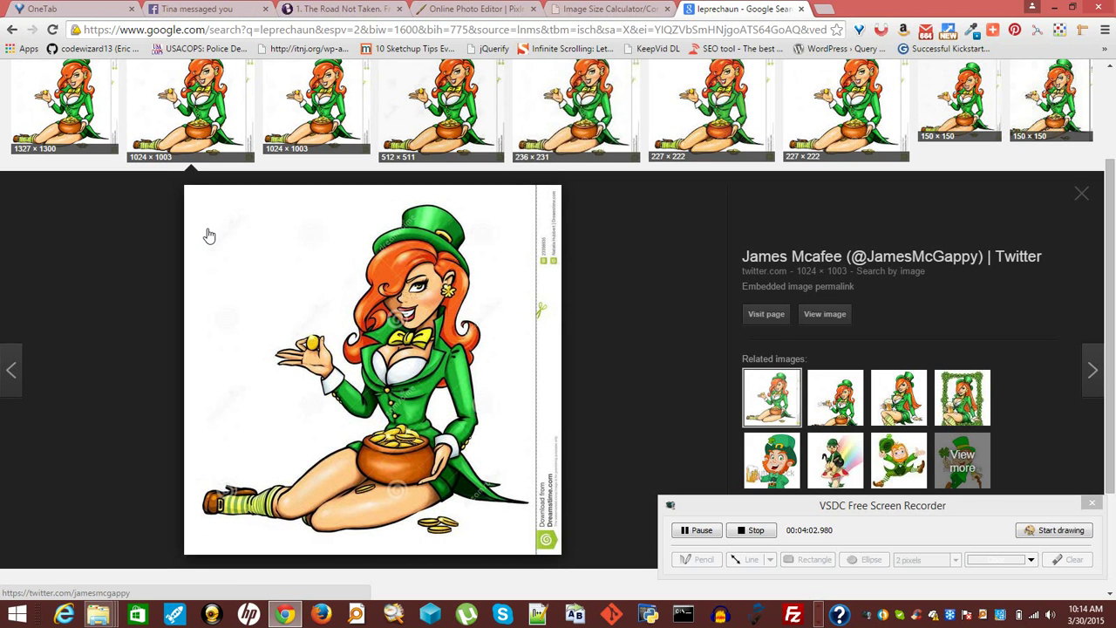
click(87, 96)
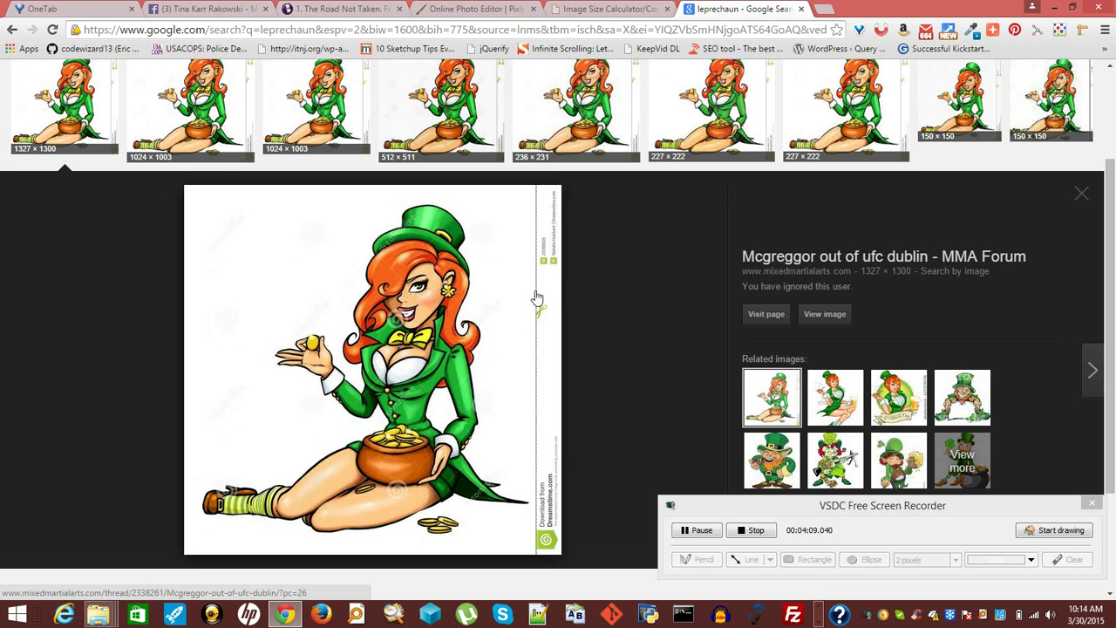
Open the image's source page and save the full-size leprechaun picture to Downloads as muchacha-del-leprechaun-23398935.jpg
click(540, 303)
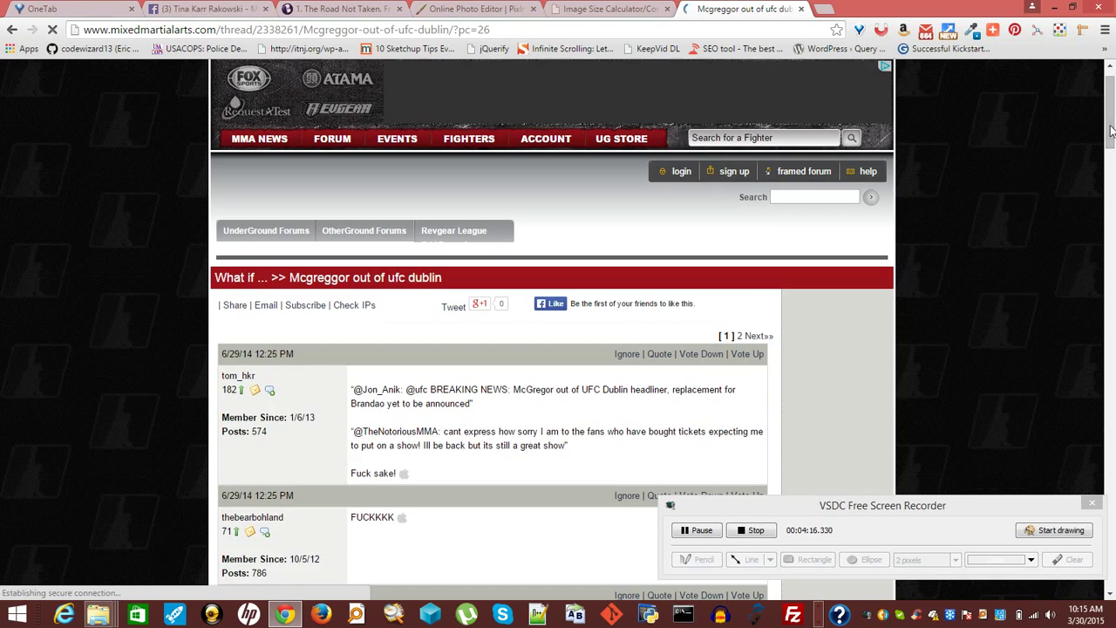
drag(1110, 133, 1110, 532)
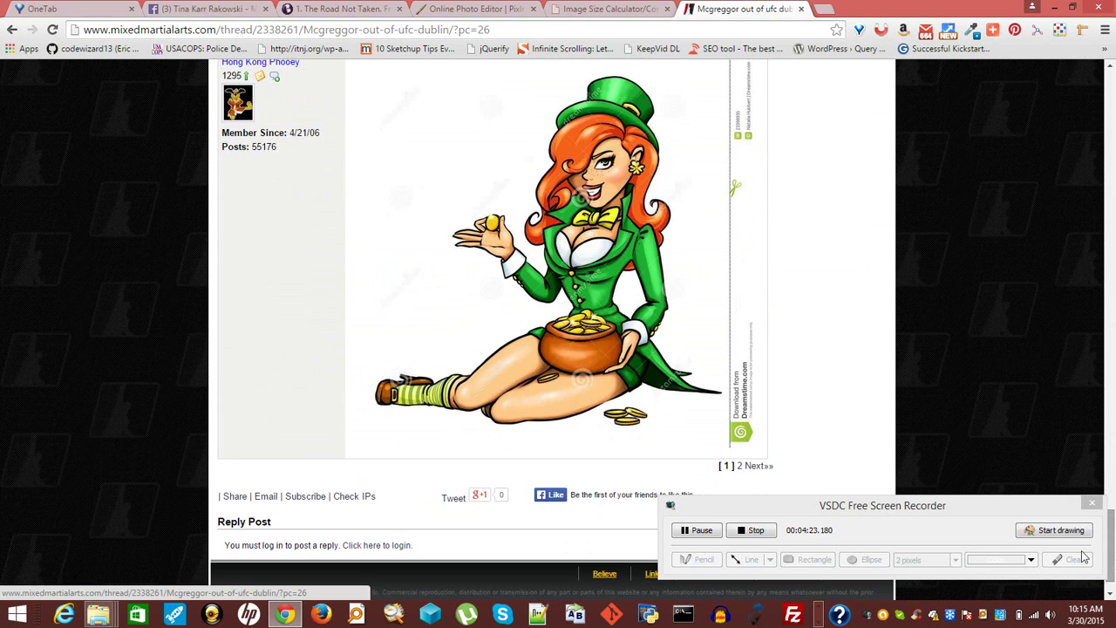
right_click(594, 268)
click(629, 289)
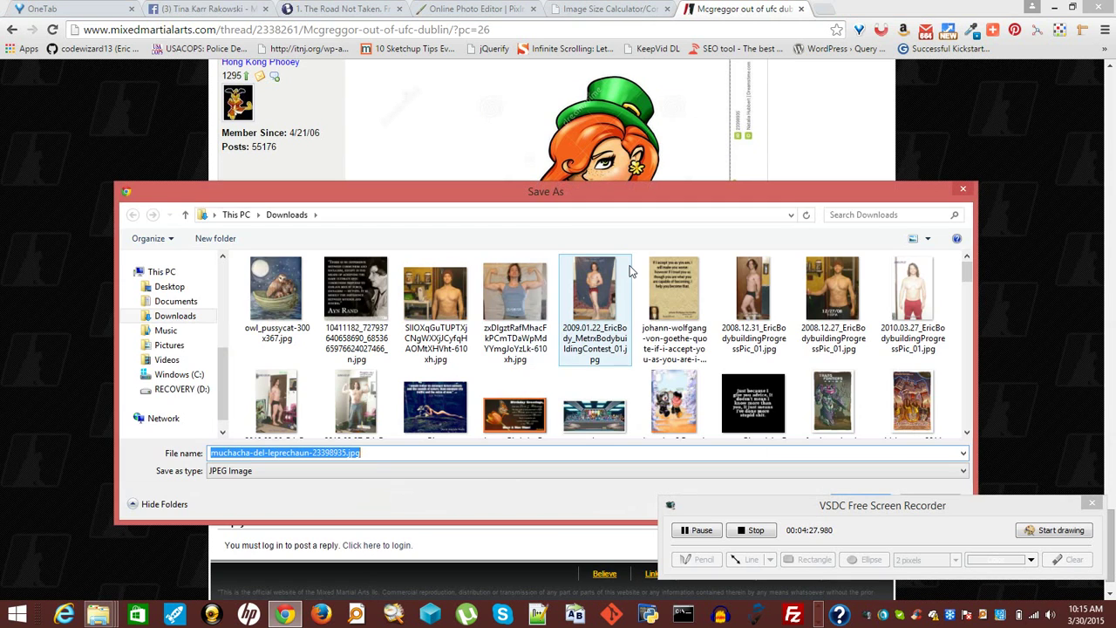
key(Return)
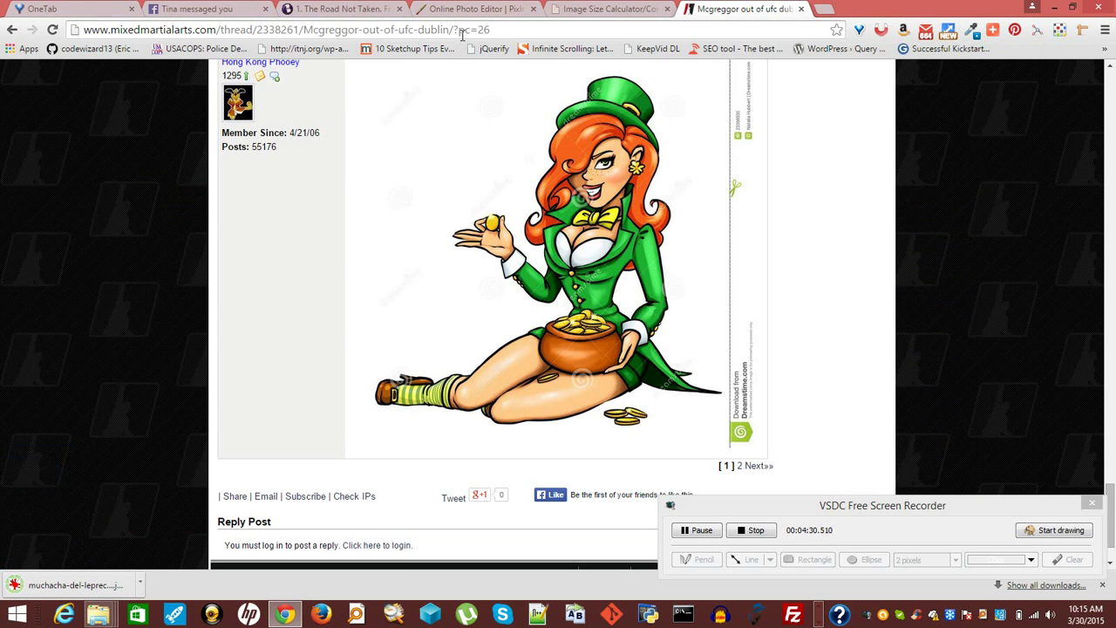
click(463, 35)
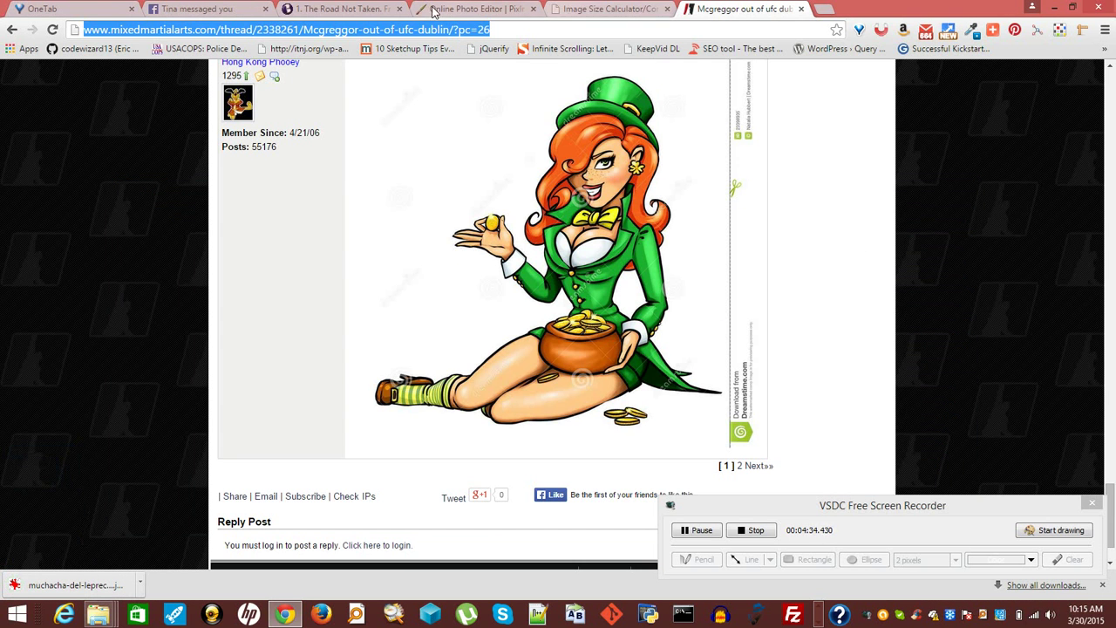
In the Facebook conversation, send the reply "I'm actually making a tutorial that I should be able to upload to youtube in a about 5 minutes or so ;)"
click(205, 9)
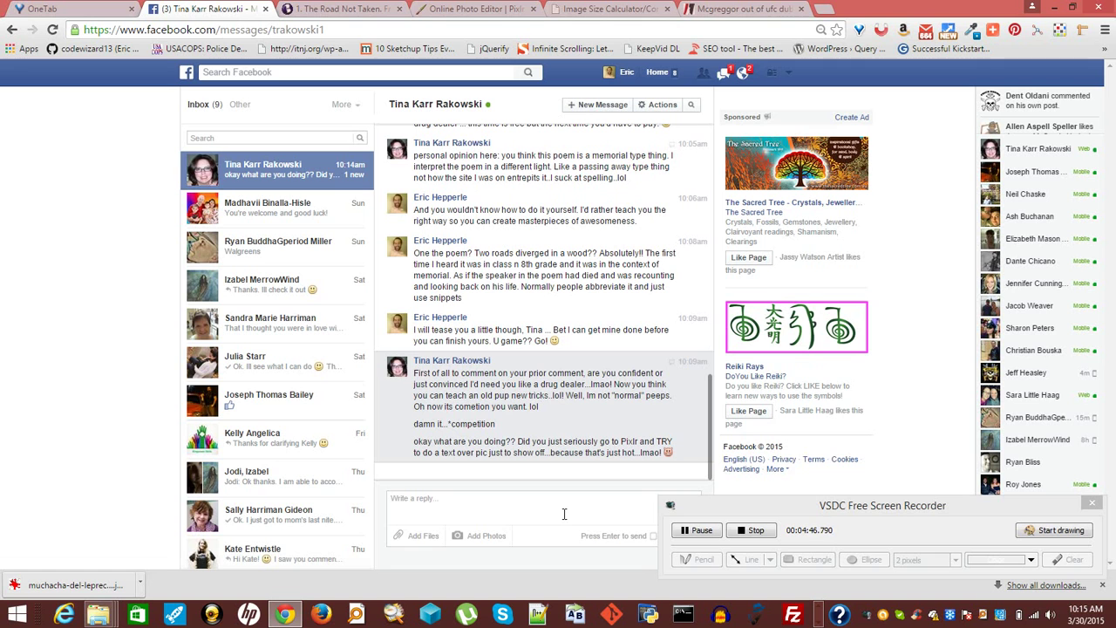
text(I)
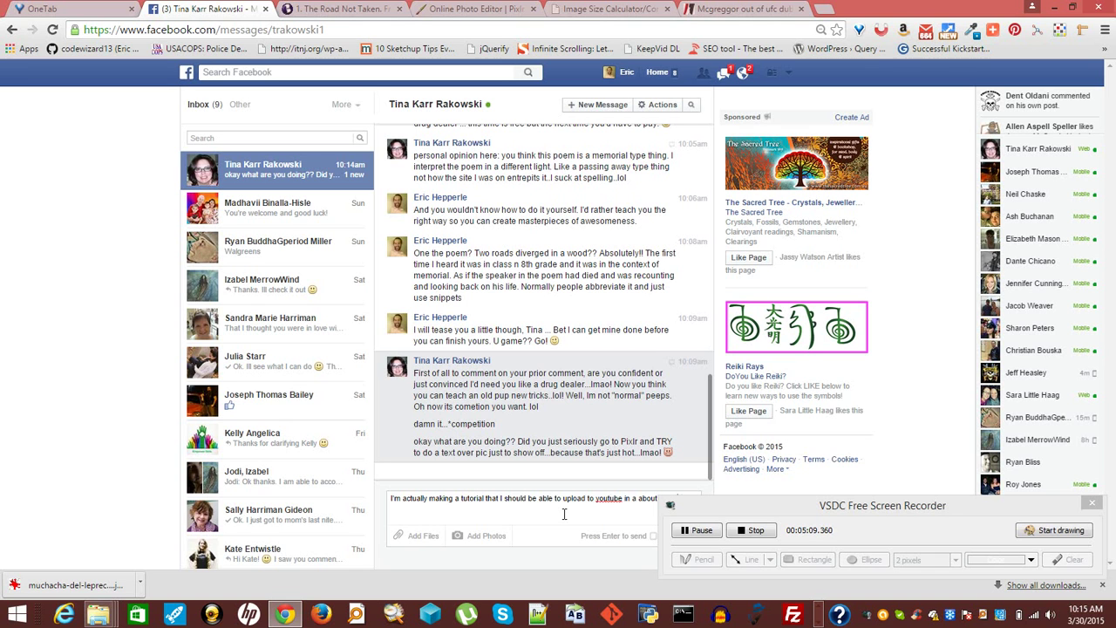
text(minutes)
key(Return)
drag(730, 512, 779, 564)
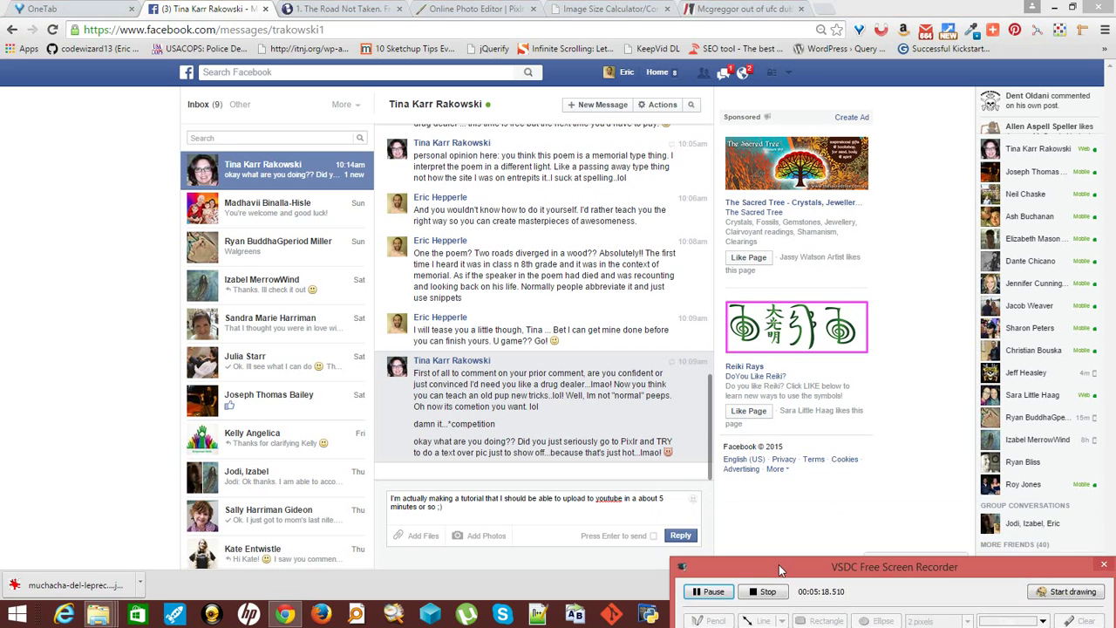
click(683, 533)
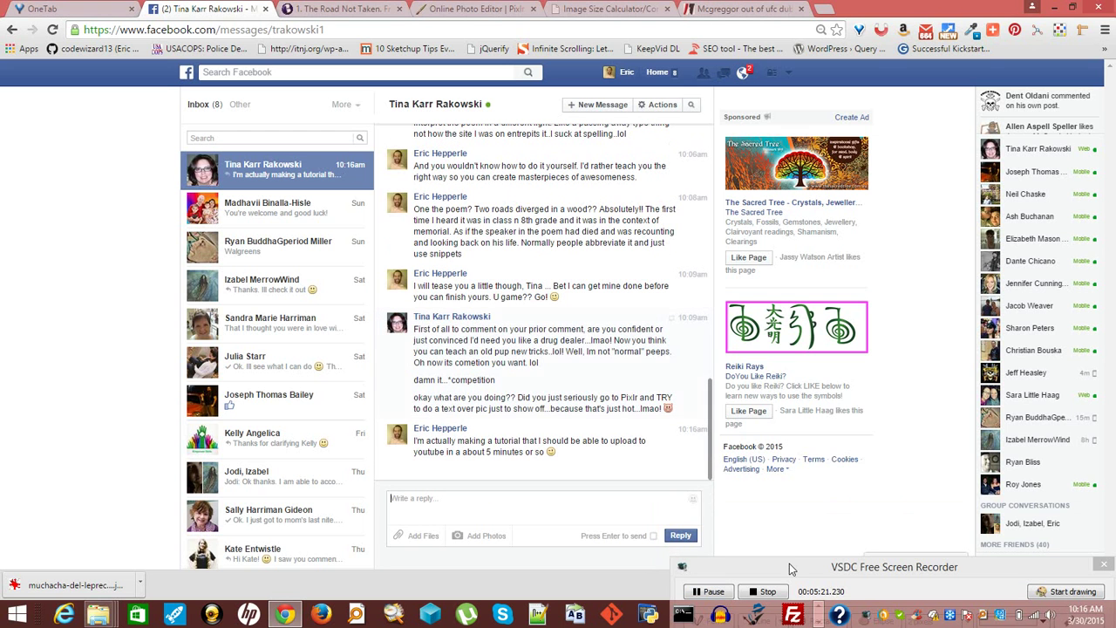
Back in Pixlr, open muchacha-del-leprechaun-23398935.jpg from the Downloads folder
click(737, 11)
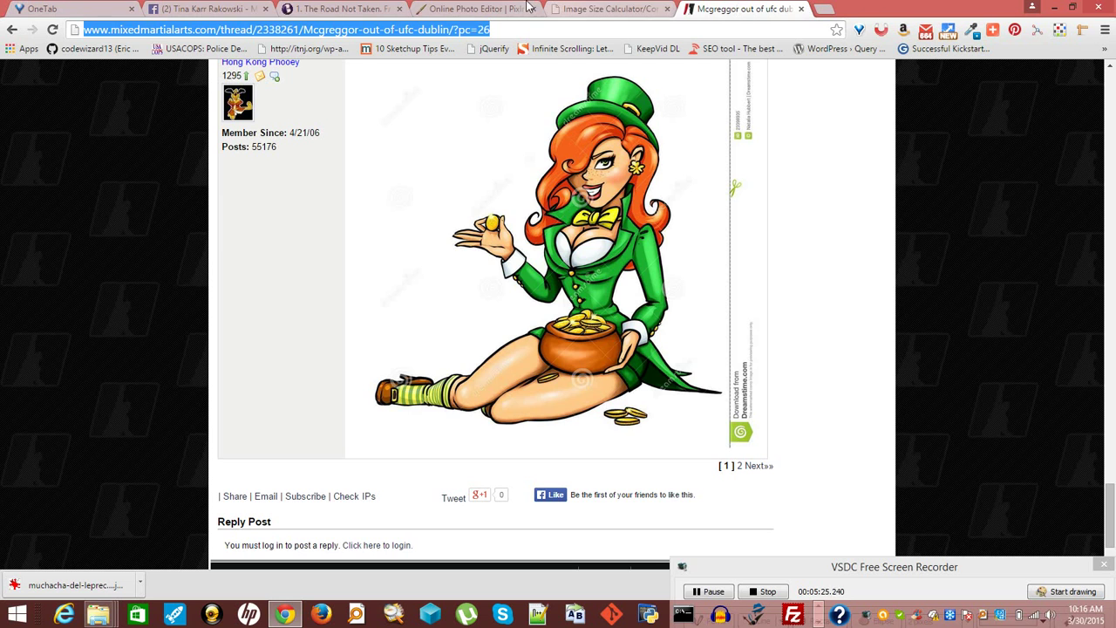
click(436, 10)
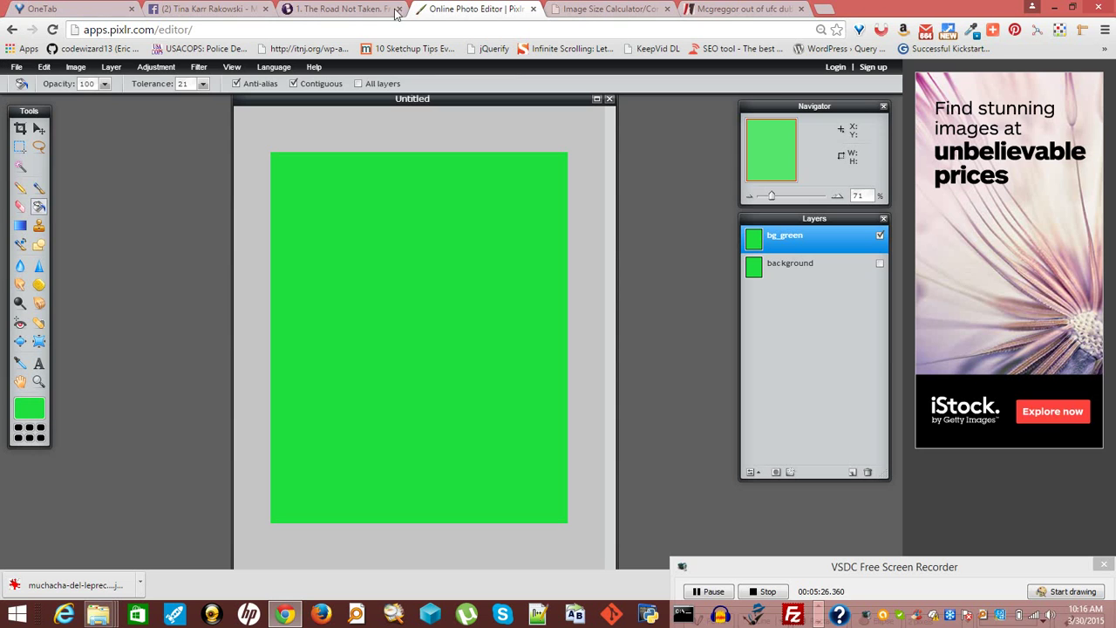
click(17, 67)
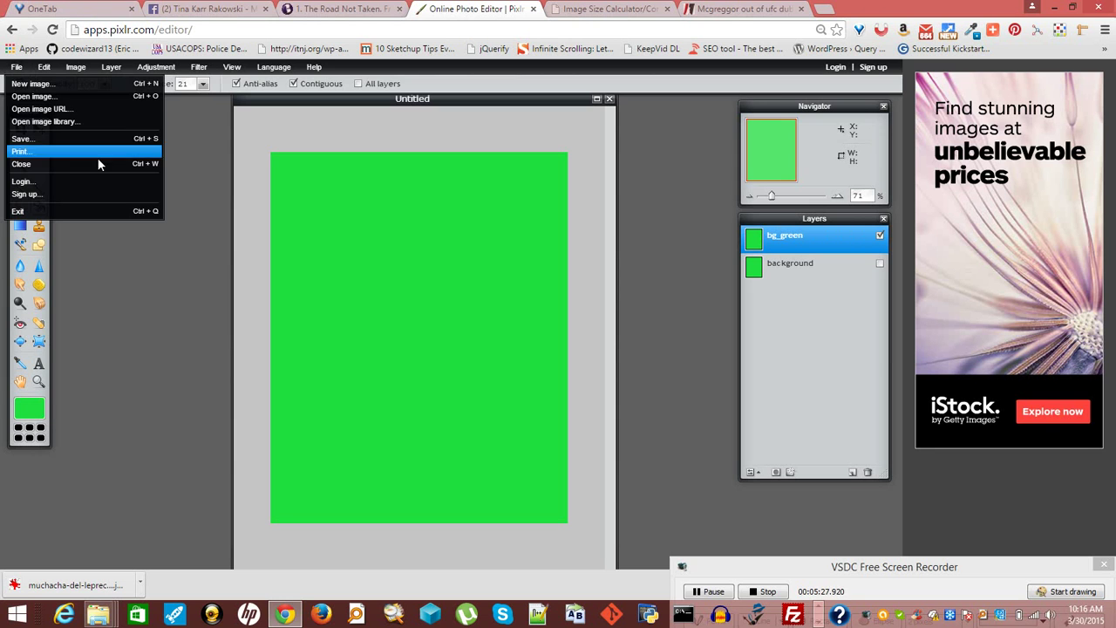
click(44, 96)
click(299, 297)
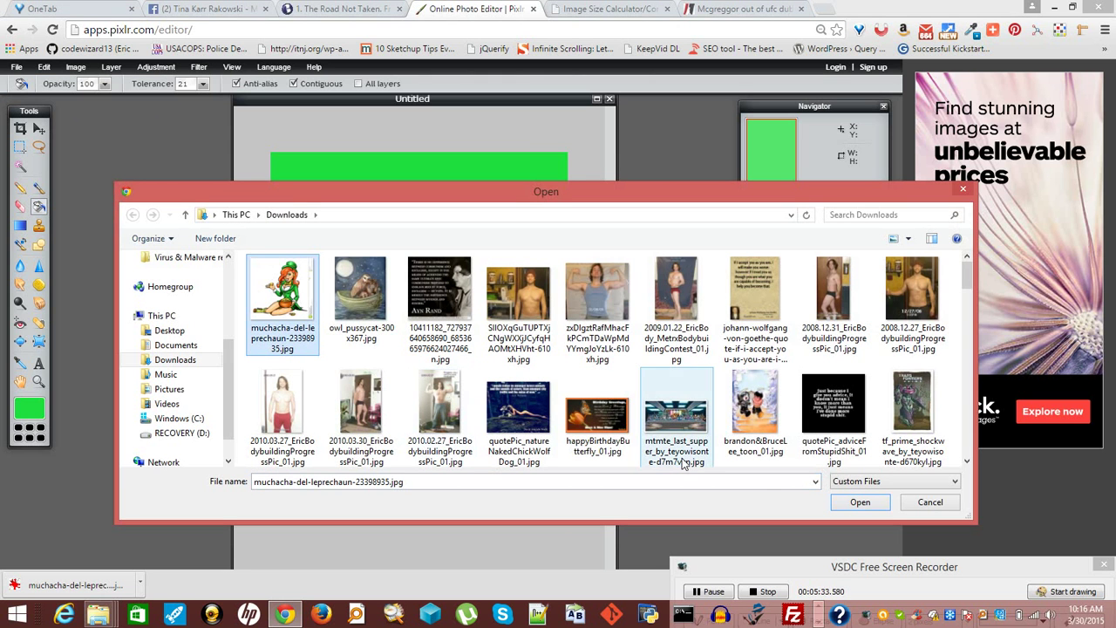
click(862, 503)
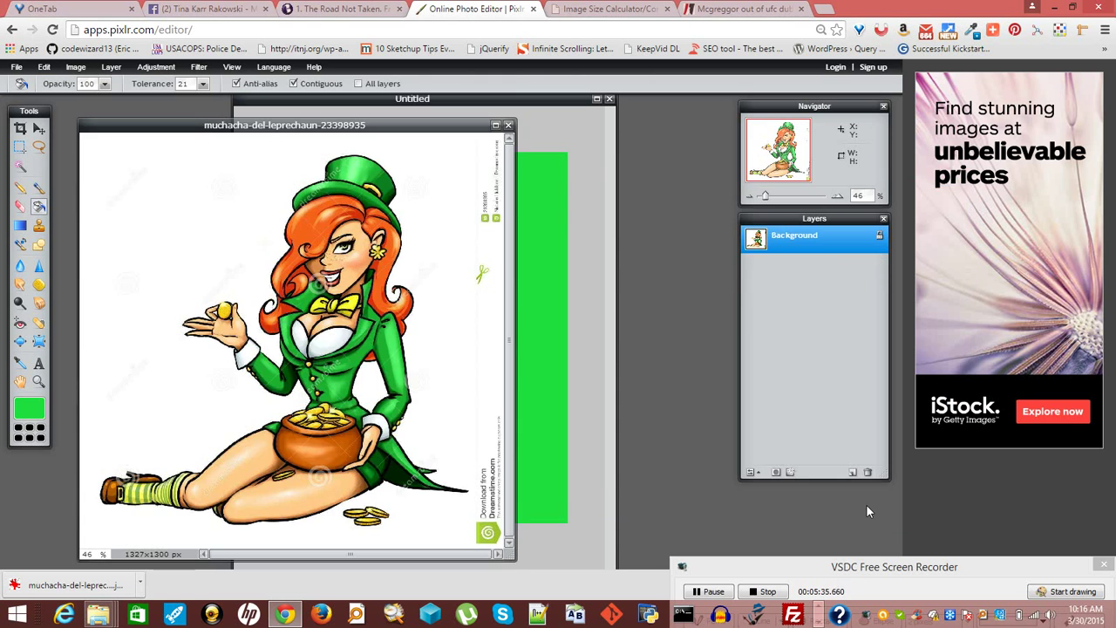
Select the white area around the leprechaun with the Wand tool at tolerance 21 and invert the selection
click(20, 165)
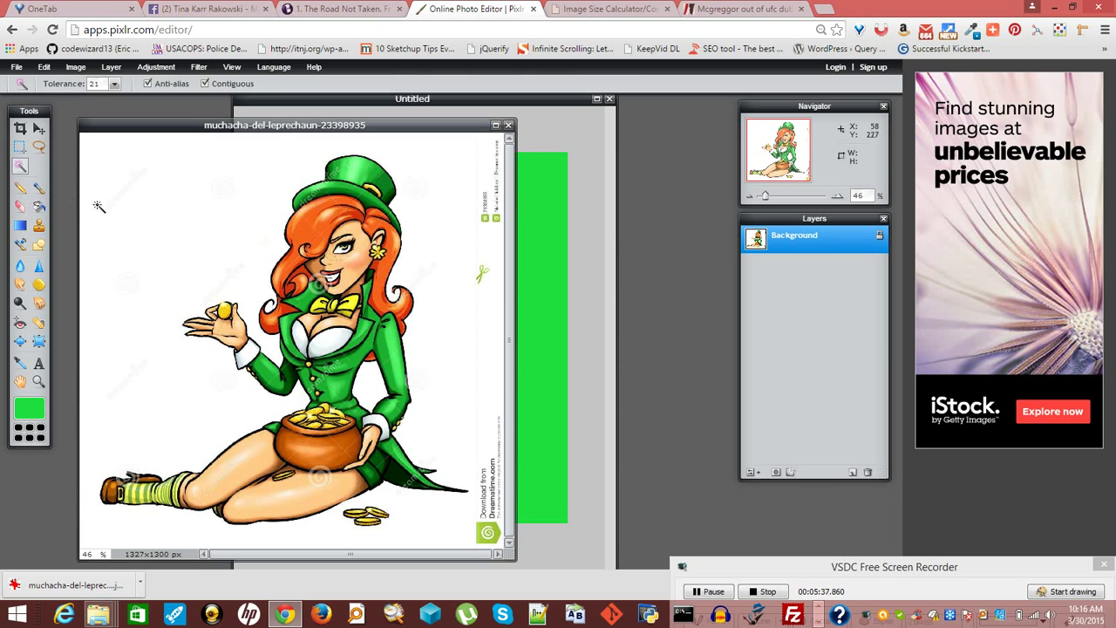
click(210, 225)
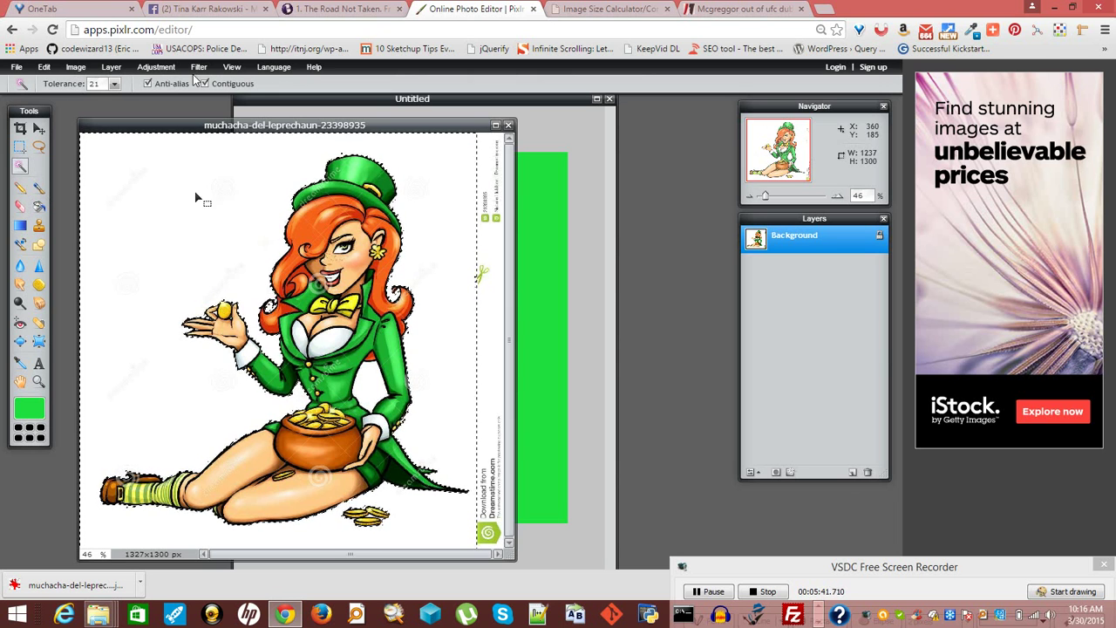
click(76, 68)
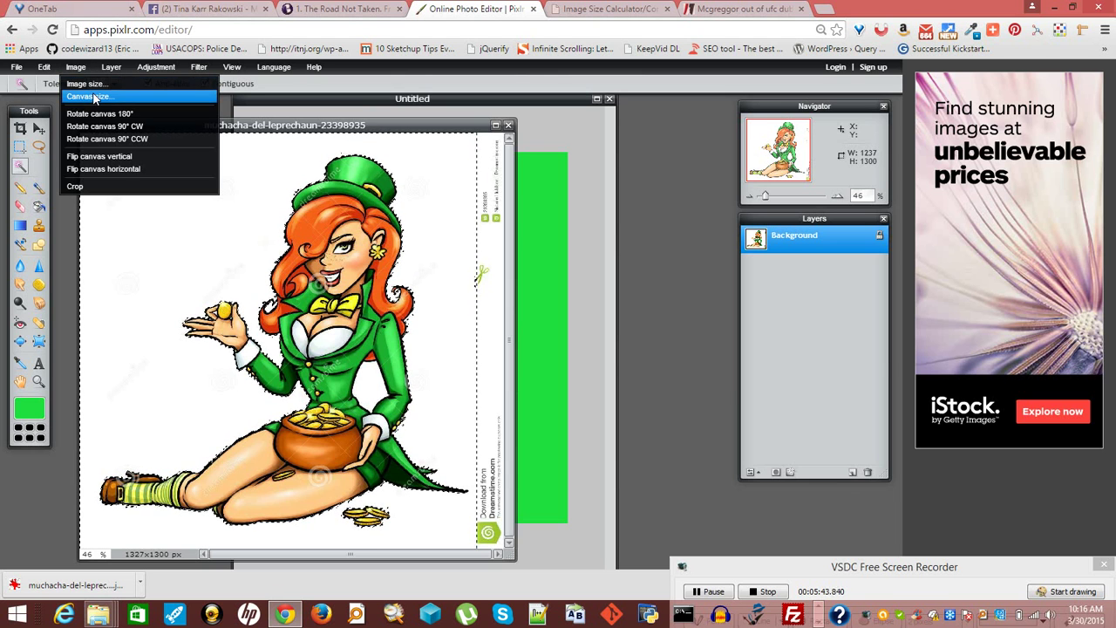
click(42, 69)
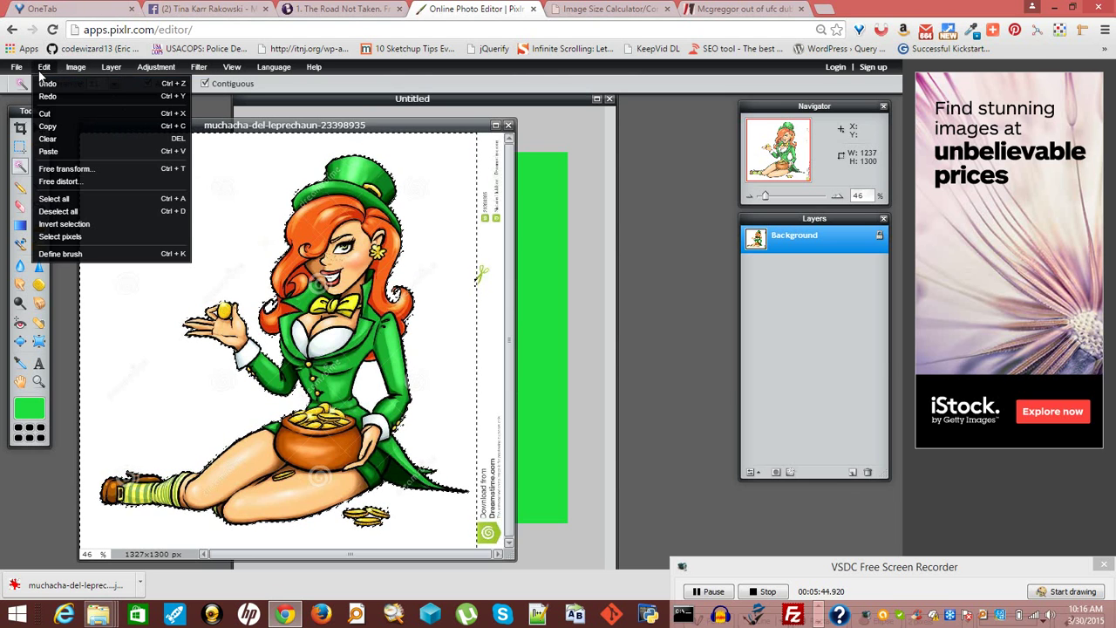
click(96, 224)
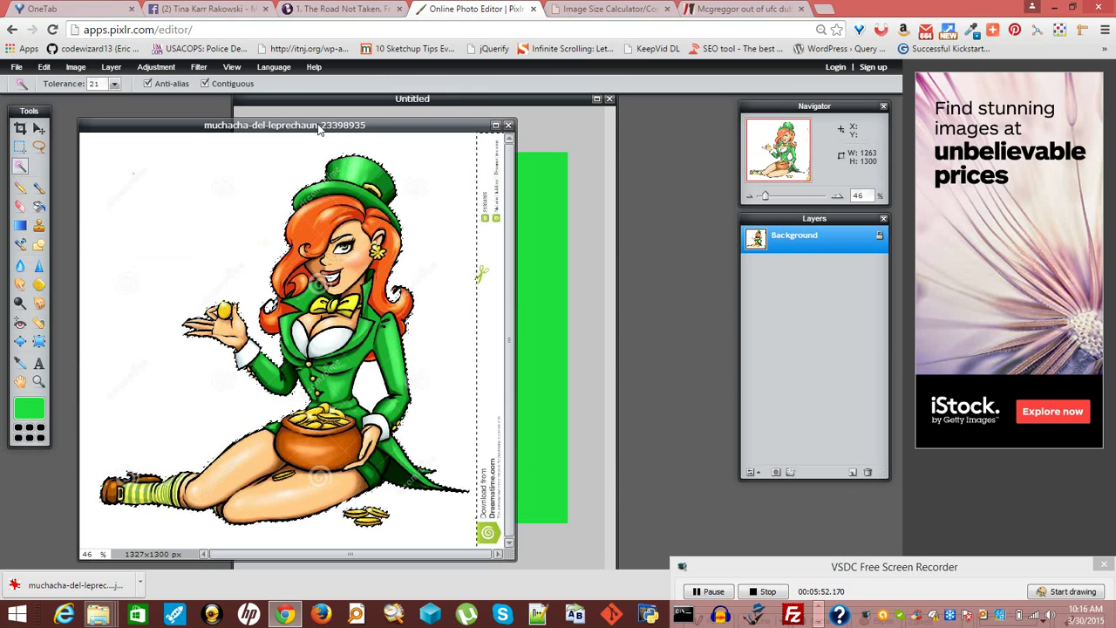
Paste the cut-out leprechaun into the green design and free-transform it to a smaller size in the canvas's lower-right area
click(383, 109)
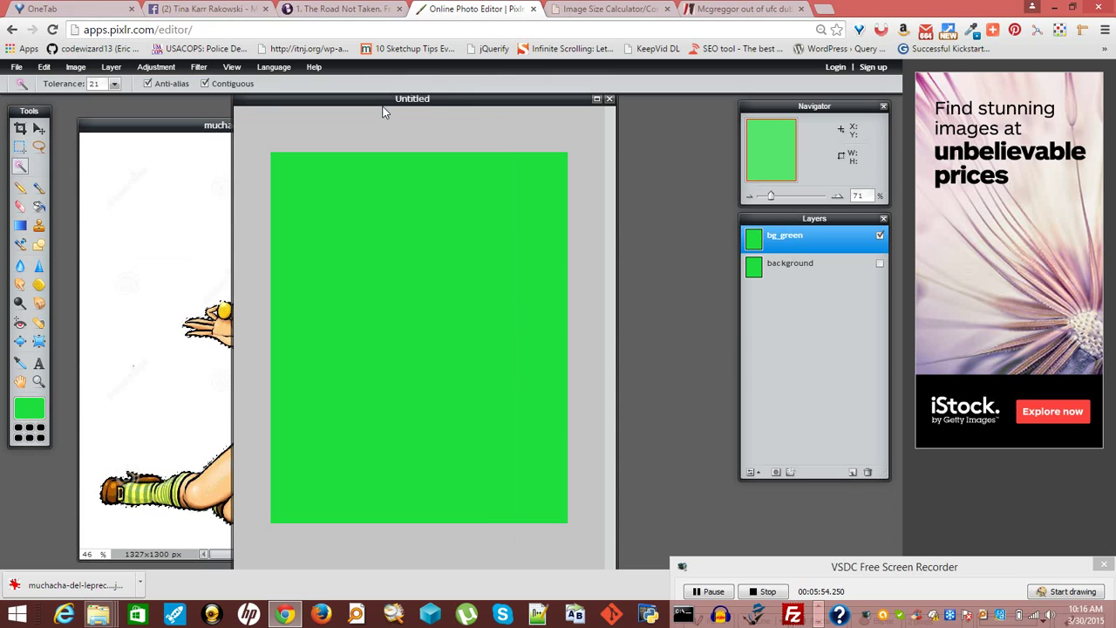
key(ctrl+v)
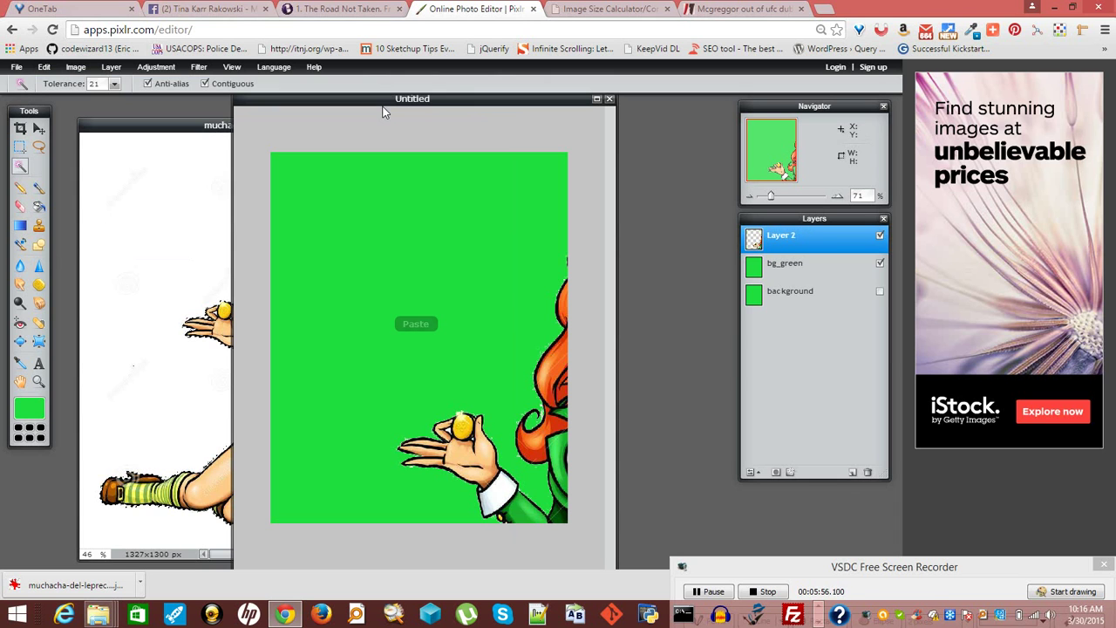
click(85, 68)
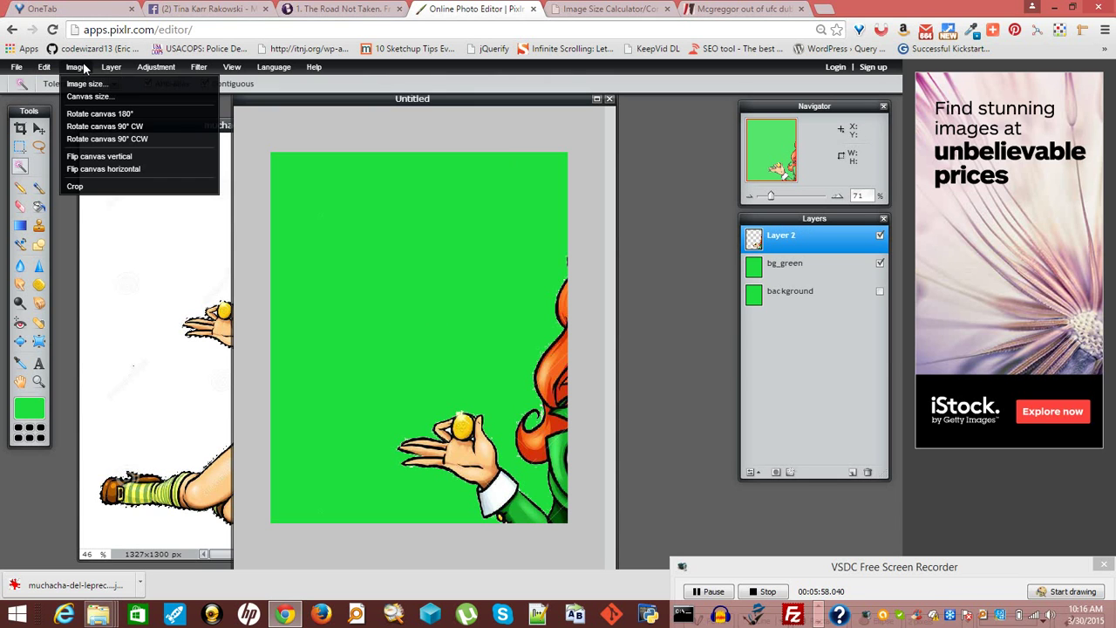
mouse_move(43, 68)
click(59, 171)
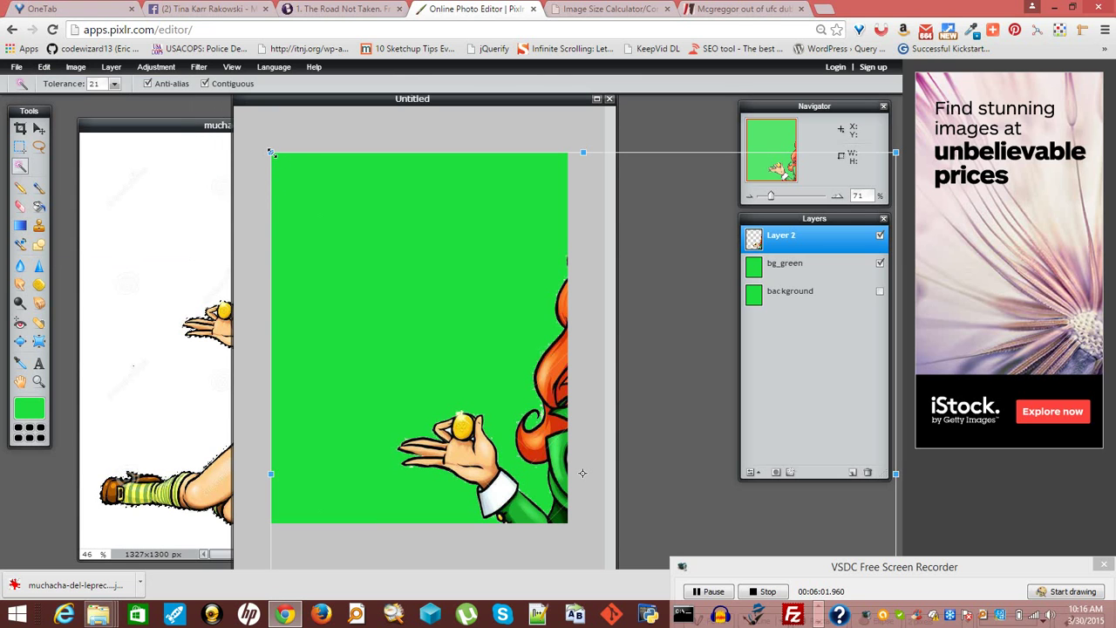
drag(271, 152, 478, 336)
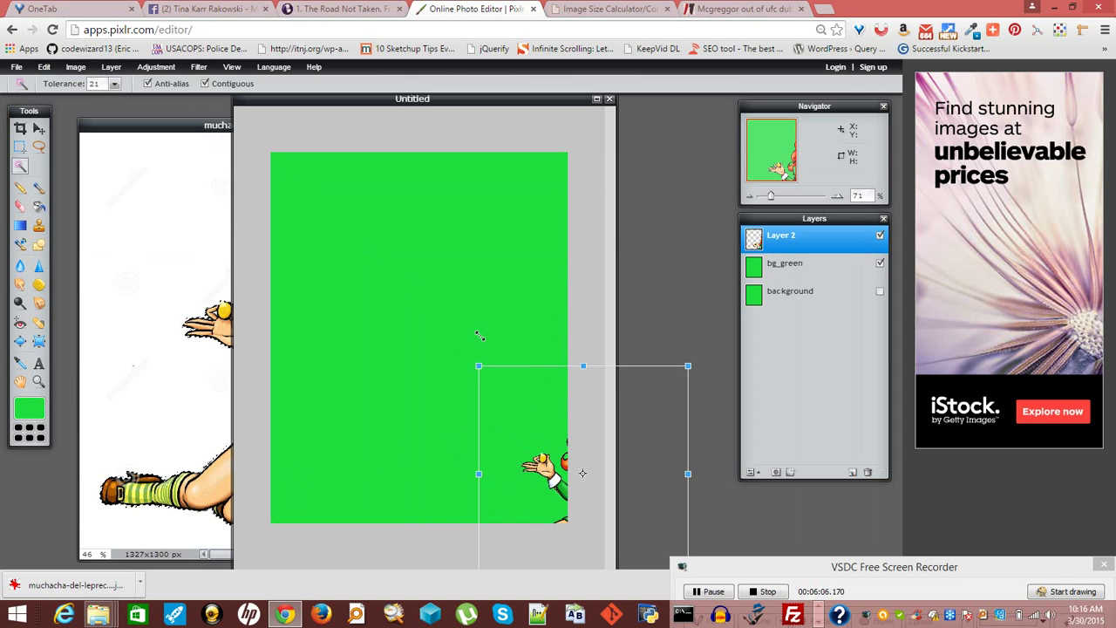
drag(648, 428, 556, 338)
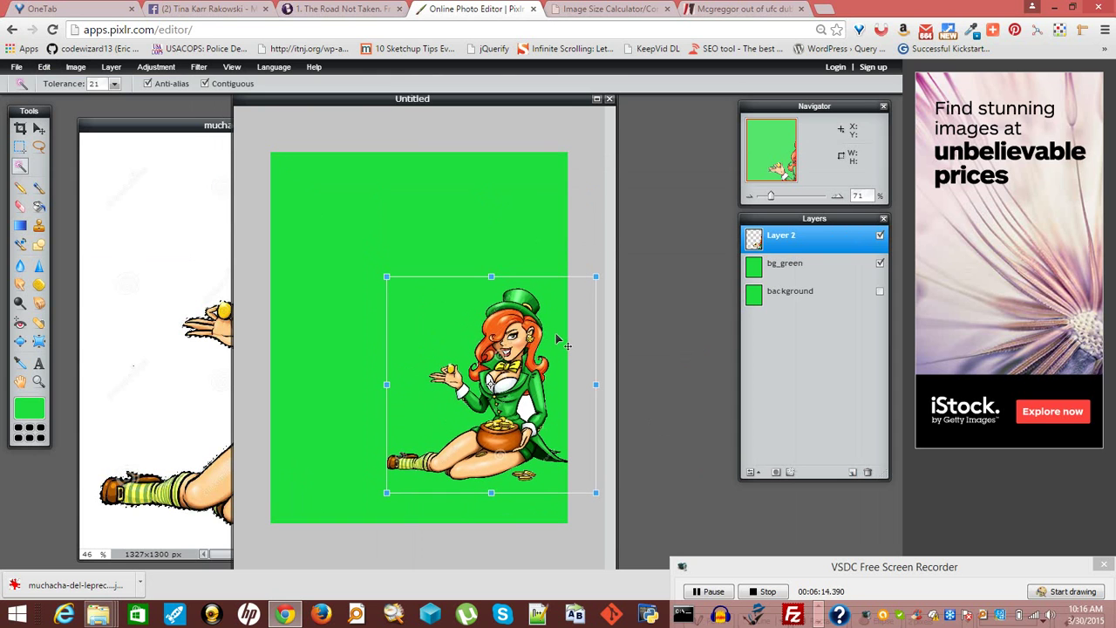
key(Return)
In the browser tab showing the forum thread, search Google Images for "irish tree"
click(737, 9)
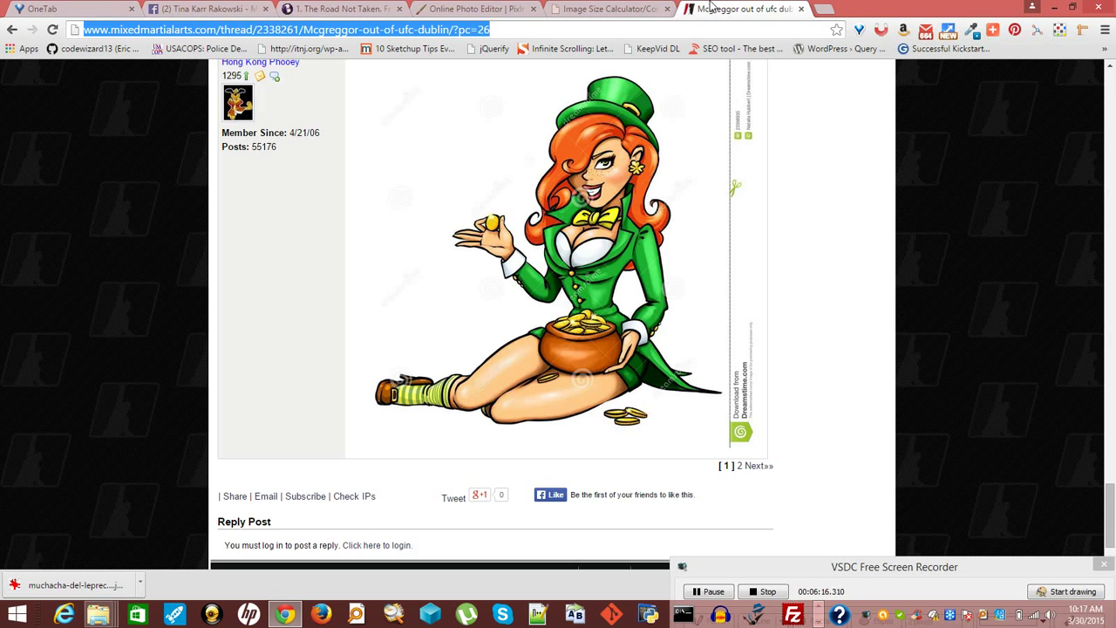
text(tr)
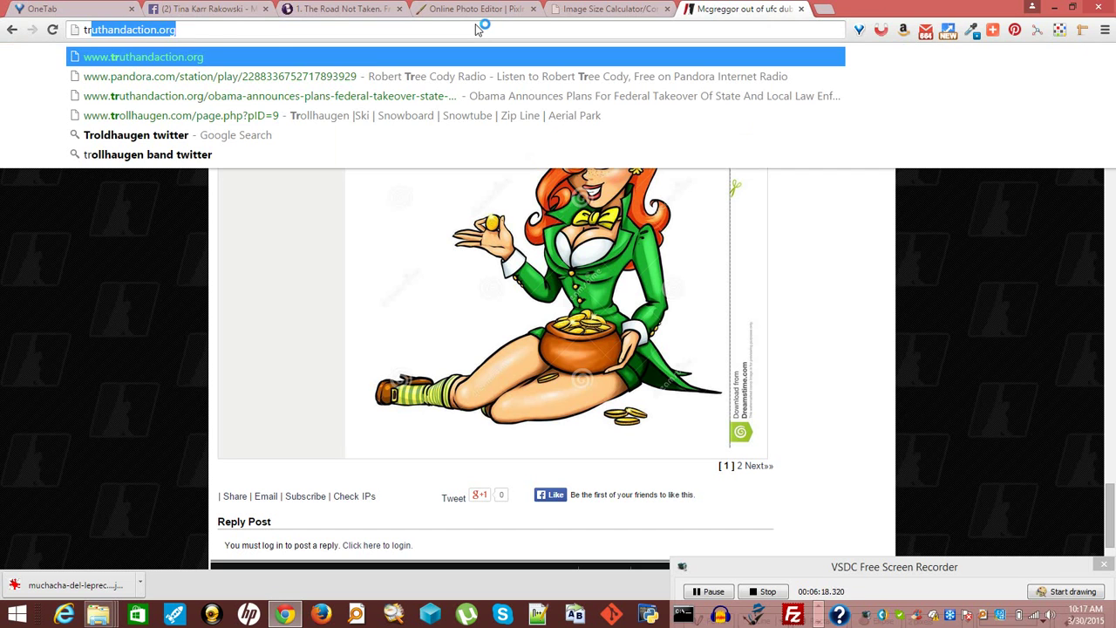
key(Escape)
text(irish tre)
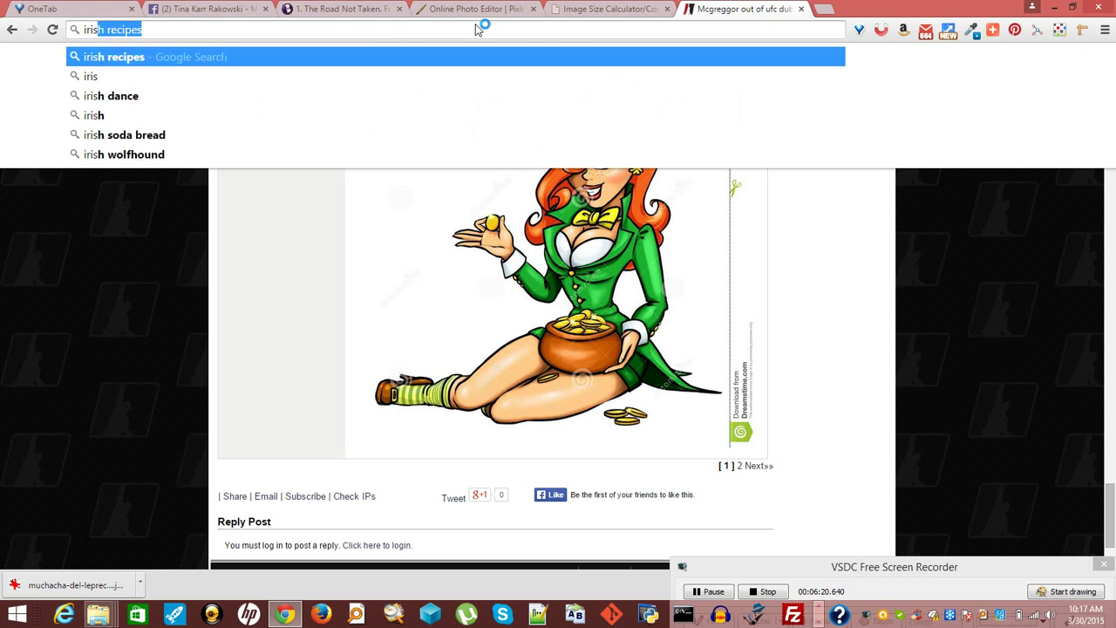
text(e)
key(Return)
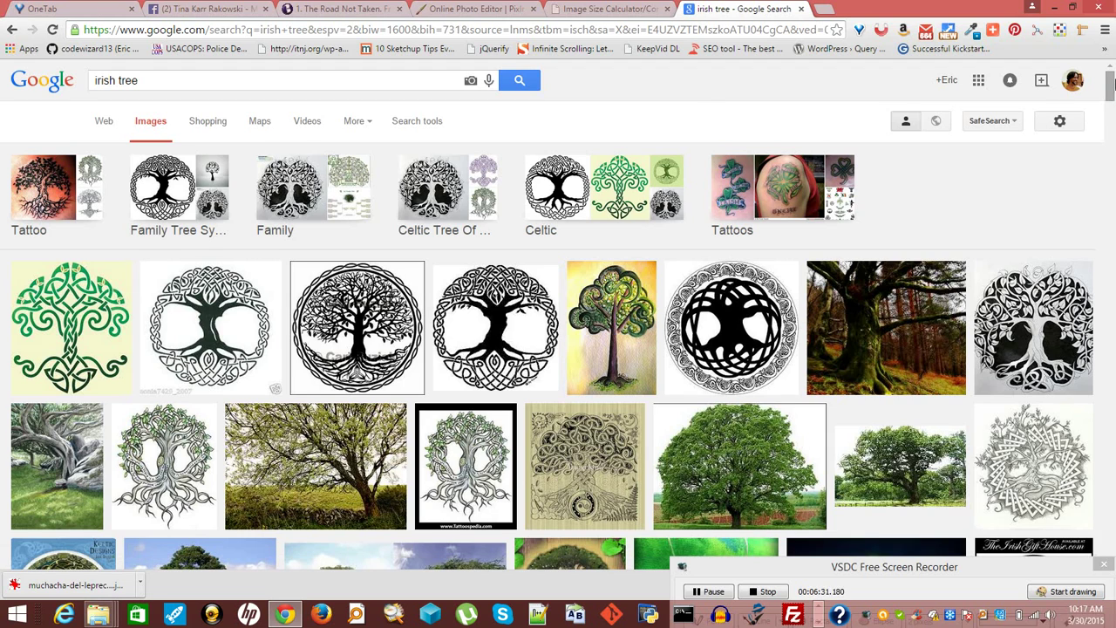
Open the full-size Irish Tree Ring Of Kerry picture from the image results and save it to Downloads
mouse_move(1112, 80)
mouse_down()
mouse_move(1112, 96)
mouse_move(1112, 66)
mouse_up()
click(48, 492)
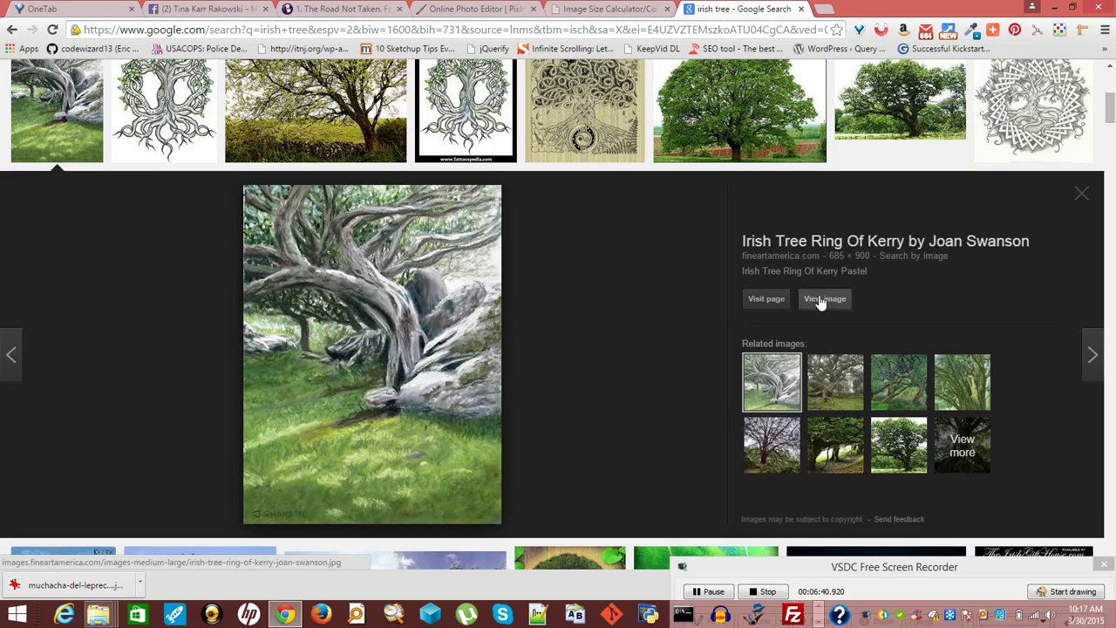
click(819, 301)
right_click(208, 158)
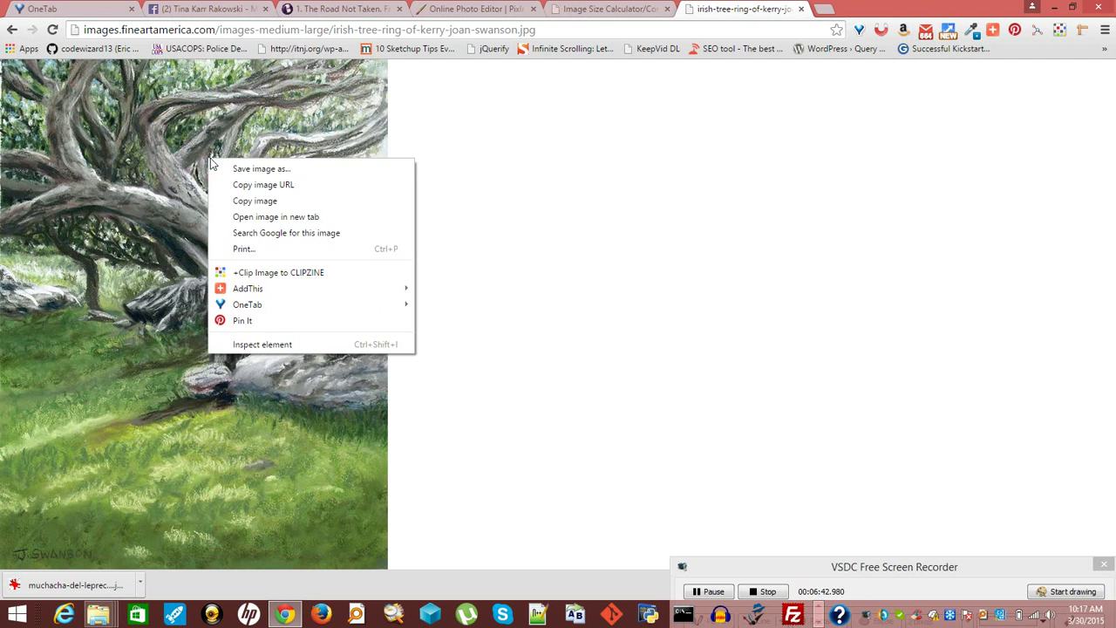
click(249, 167)
click(852, 502)
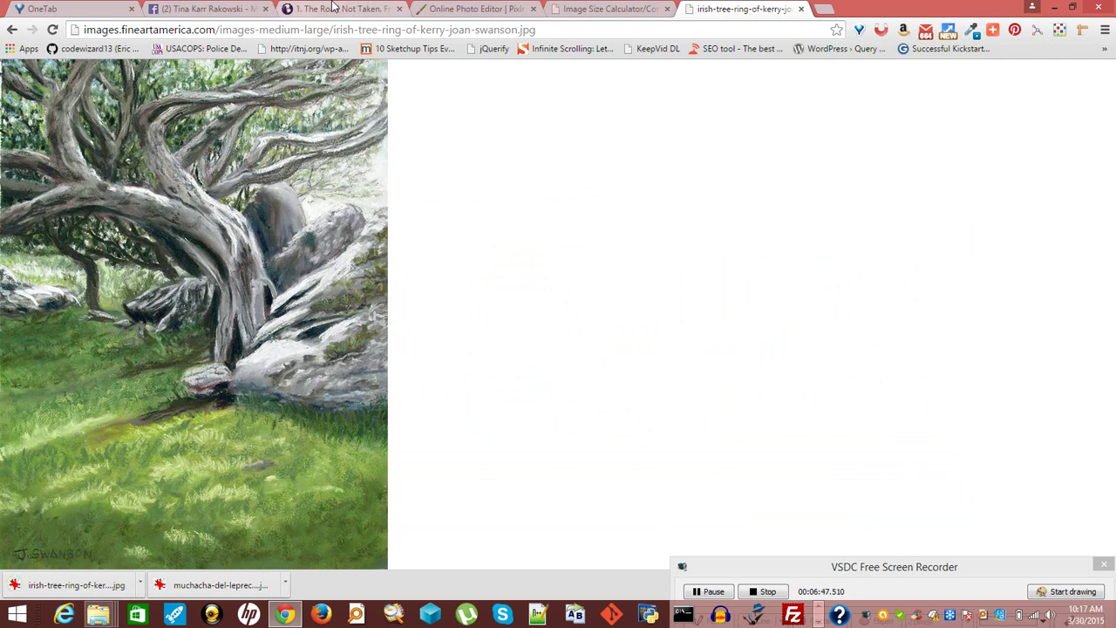
Back in Pixlr, open the saved irish-tree-ring-of-kerry picture from the Downloads folder
click(475, 9)
click(17, 67)
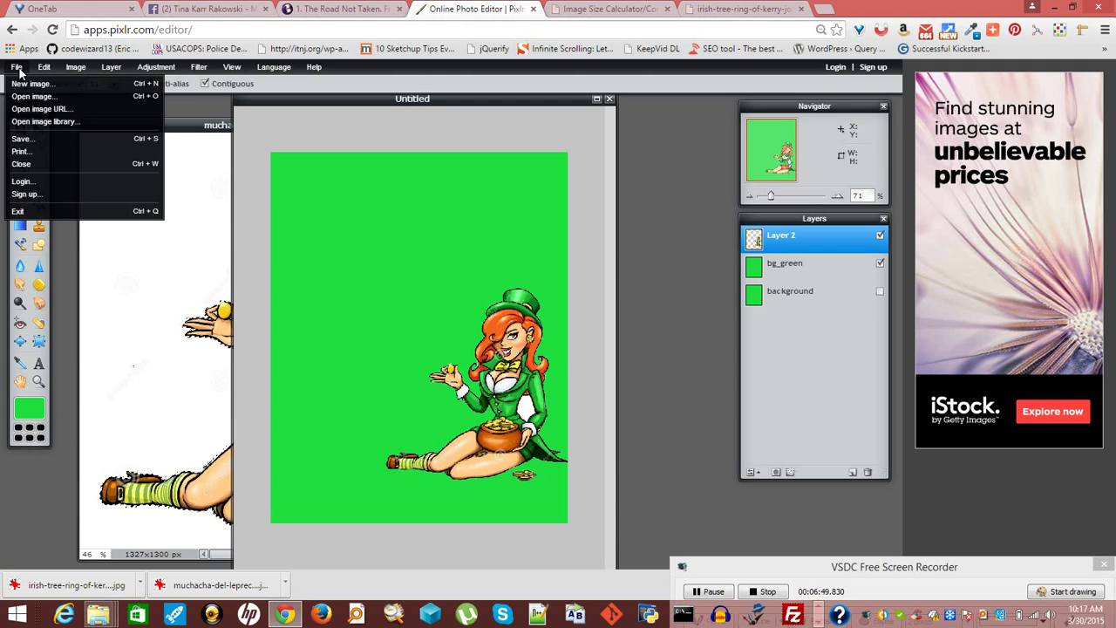
click(47, 96)
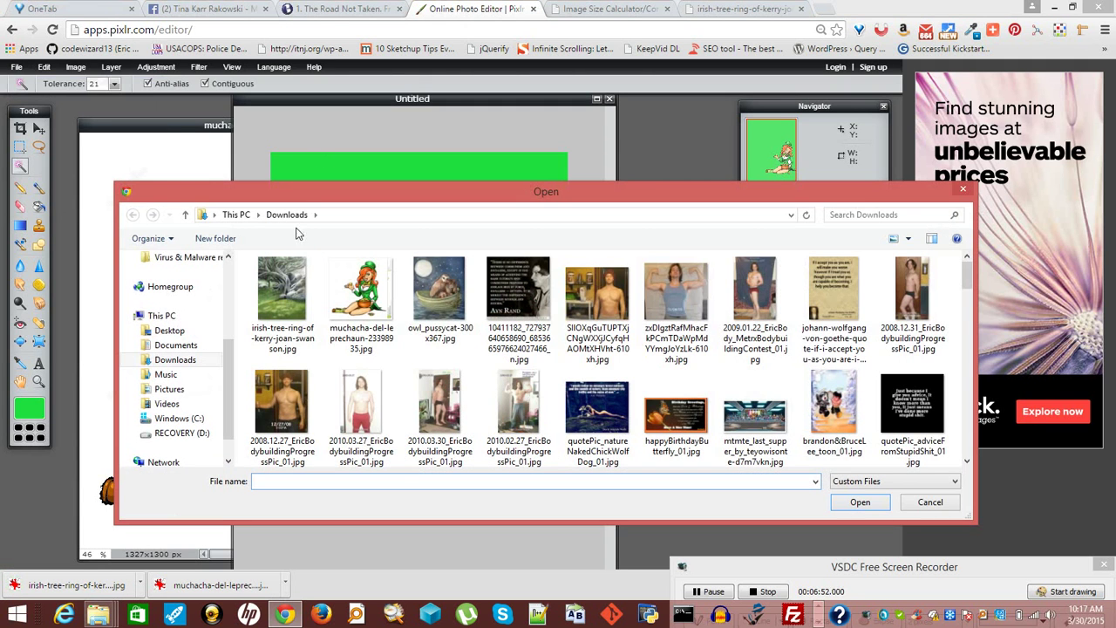
double_click(279, 291)
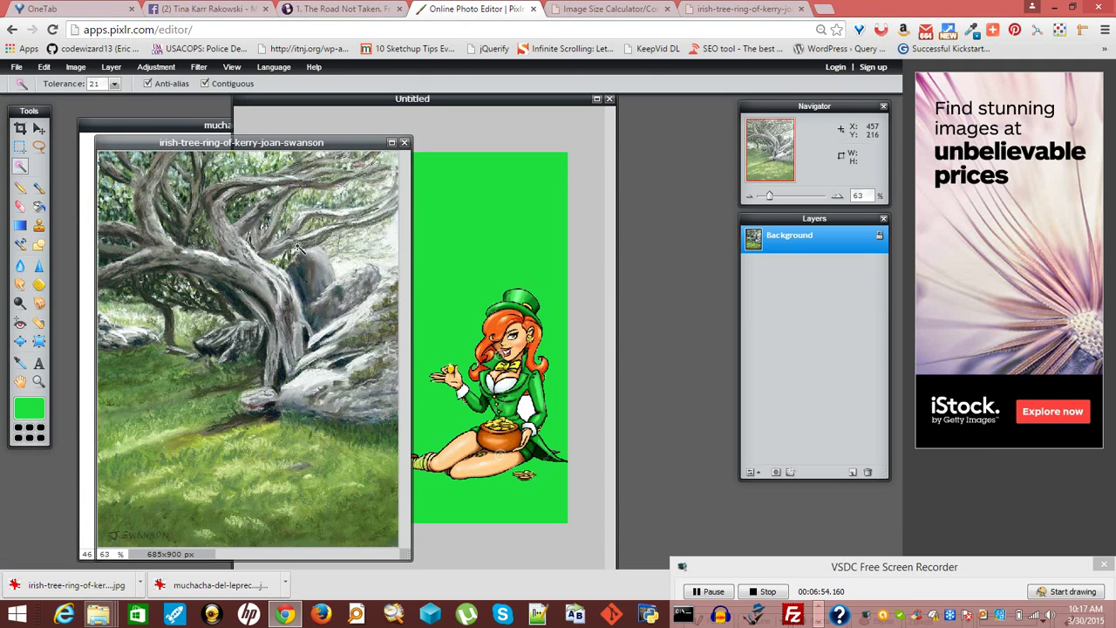
Copy the whole tree picture into the green design and place its layer directly beneath the leprechaun layer
key(ctrl+a)
key(ctrl+c)
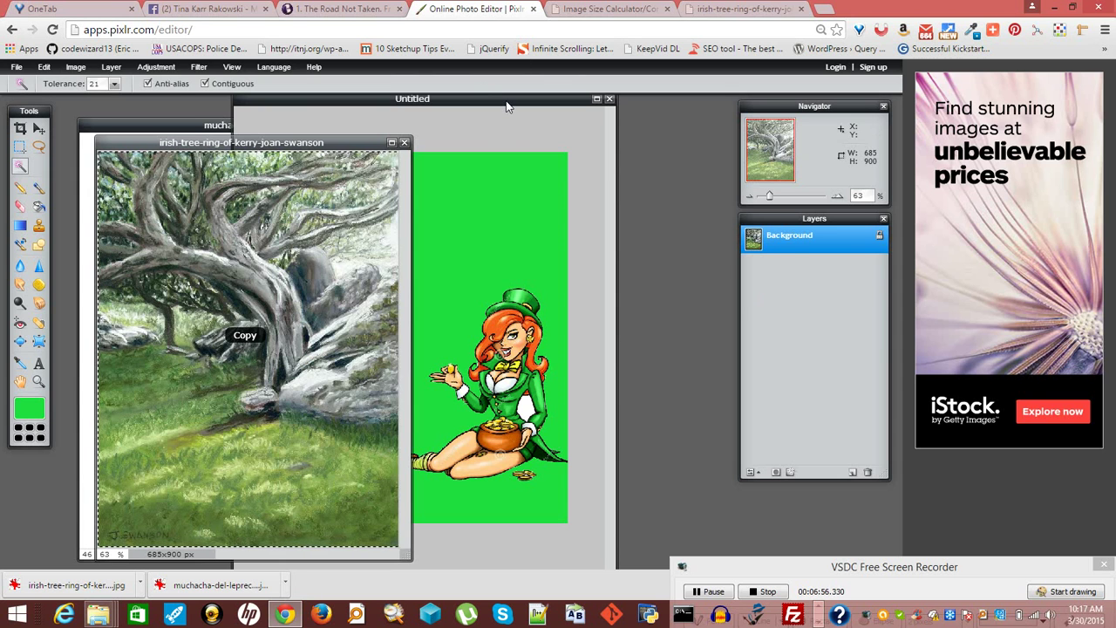
click(505, 104)
key(ctrl+v)
drag(774, 234, 803, 293)
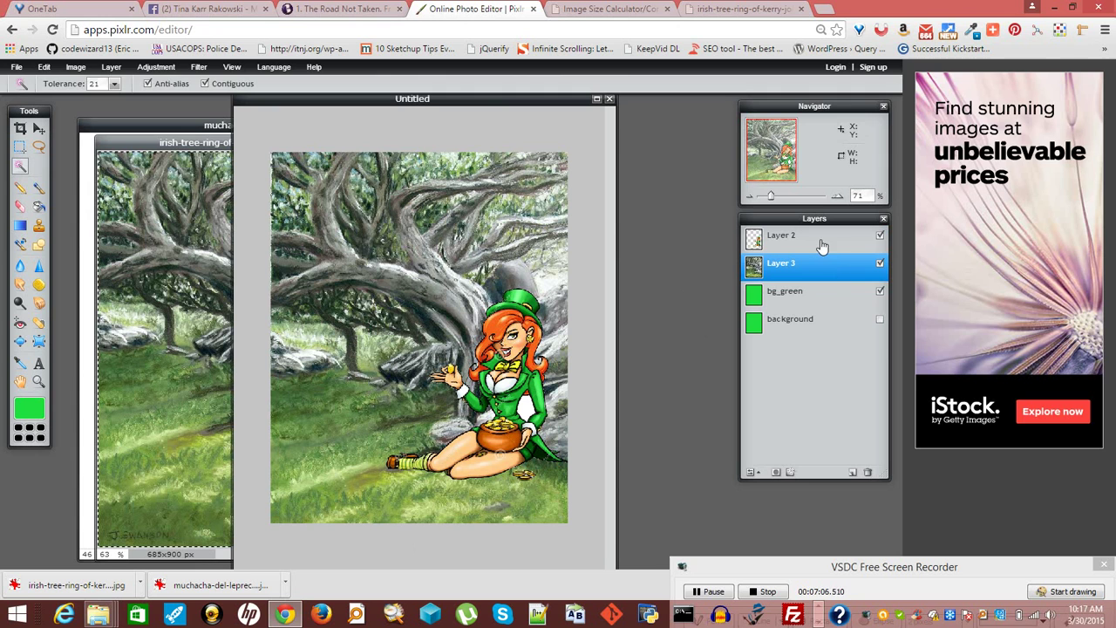
Add a drop shadow layer style to the leprechaun layer, Layer 2
click(773, 247)
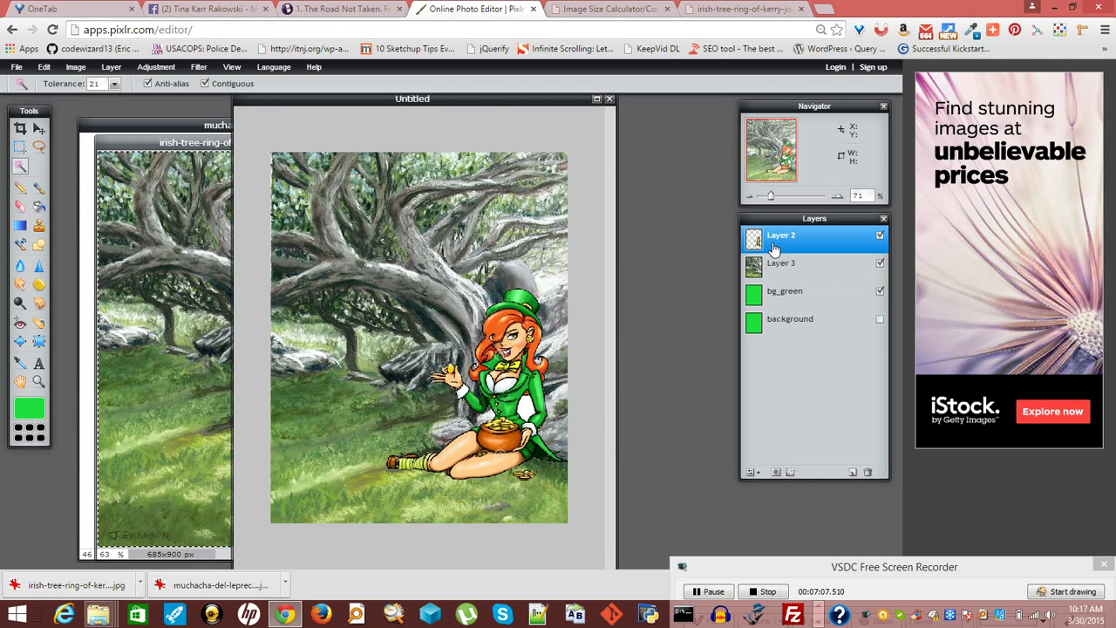
click(791, 472)
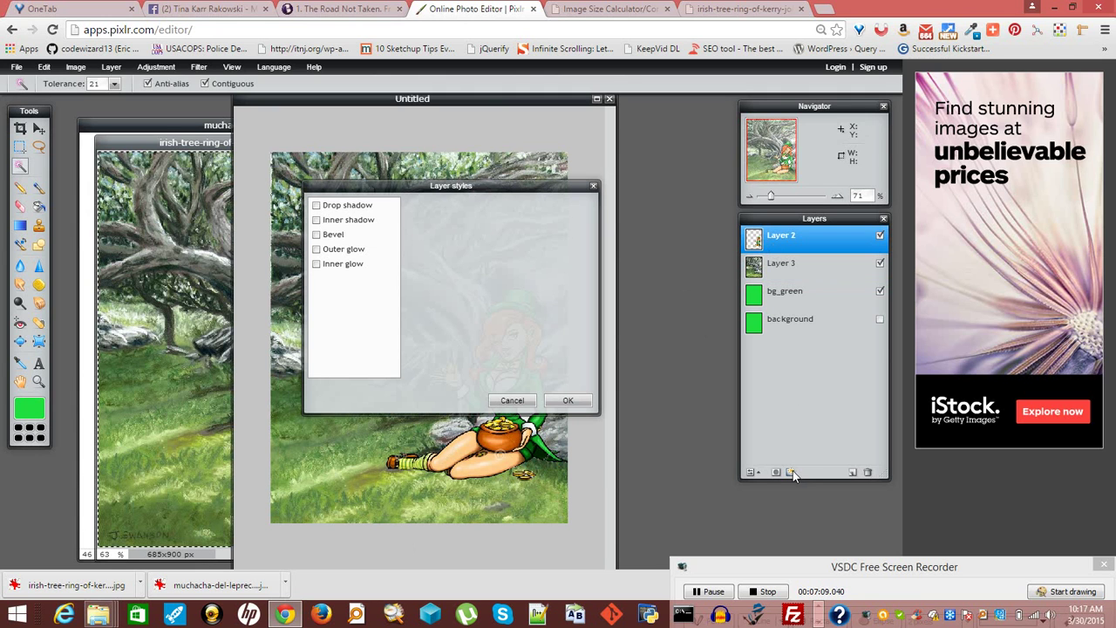
click(317, 206)
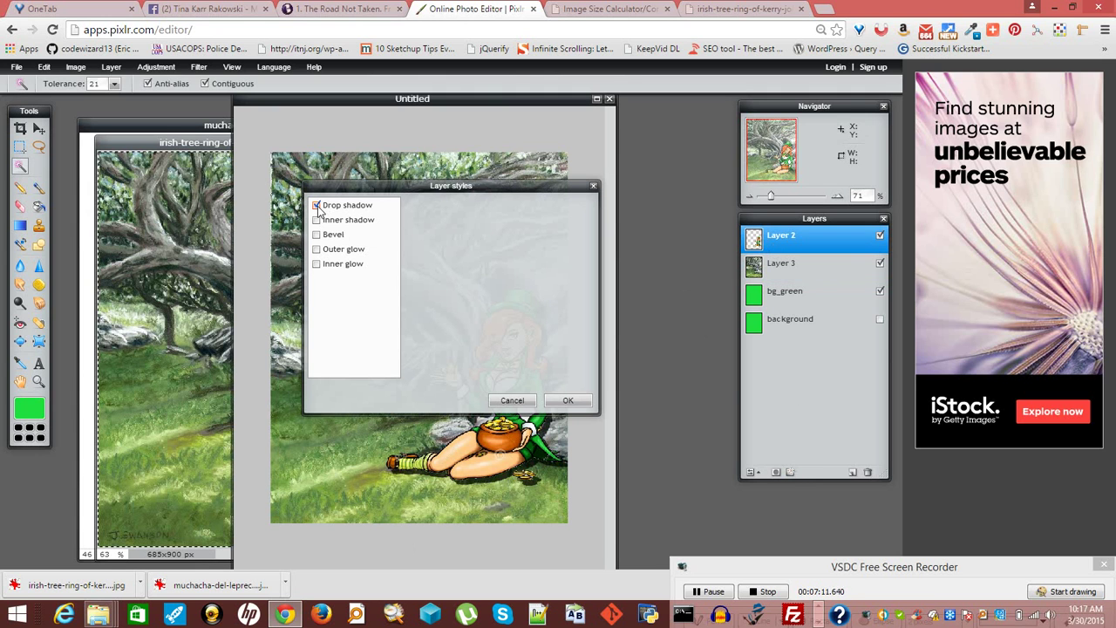
click(568, 400)
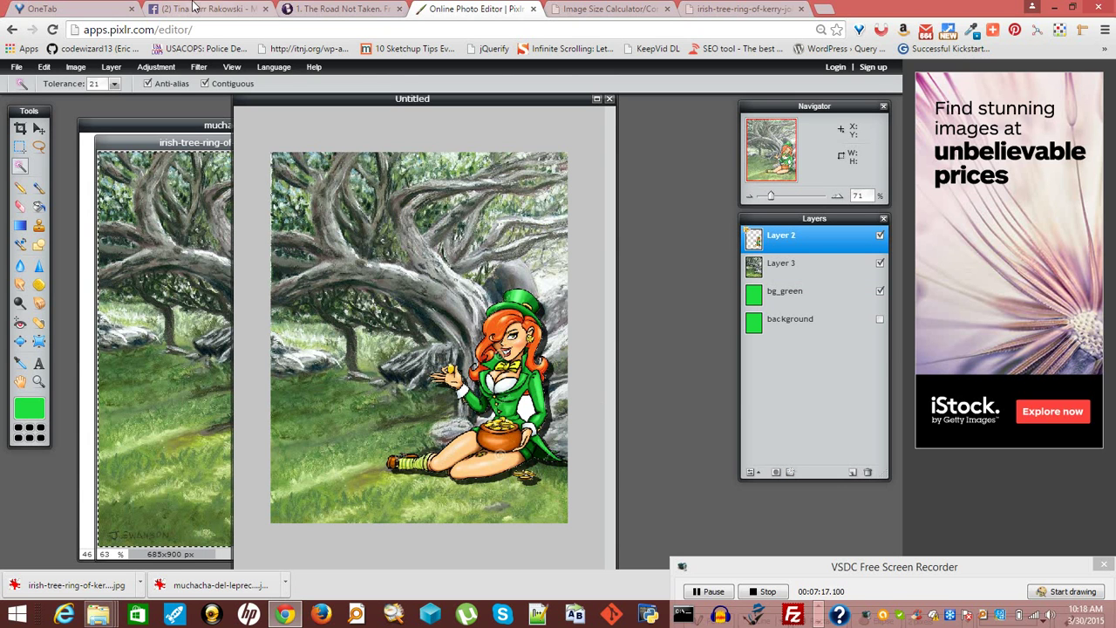
On the Bartleby page, select and copy the full text of "The Road Not Taken"
click(315, 8)
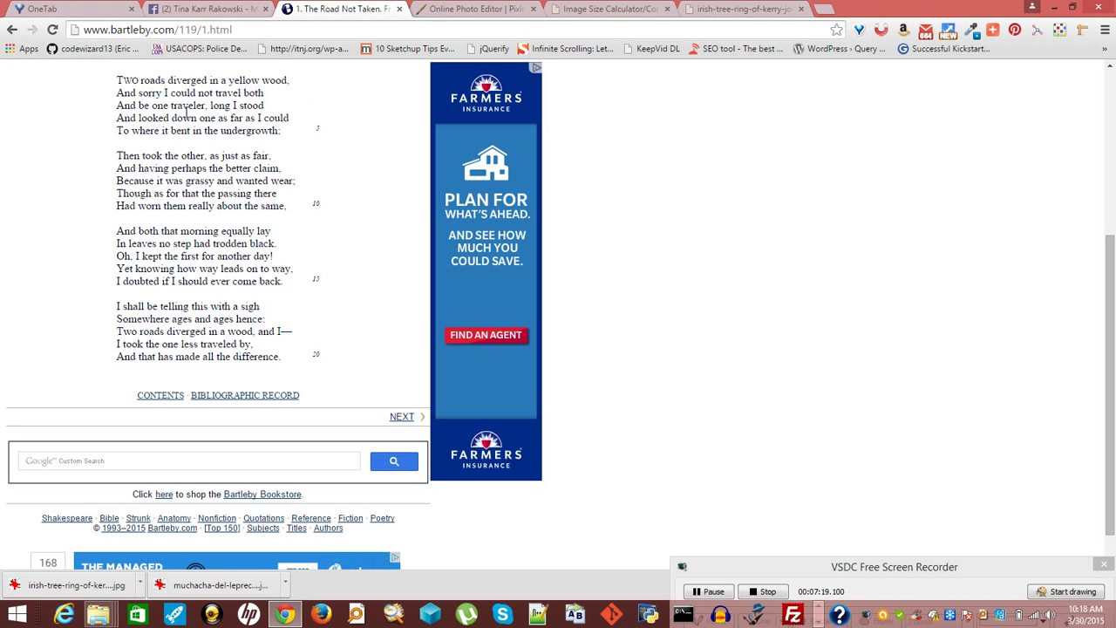
scroll(184, 116, up, 1)
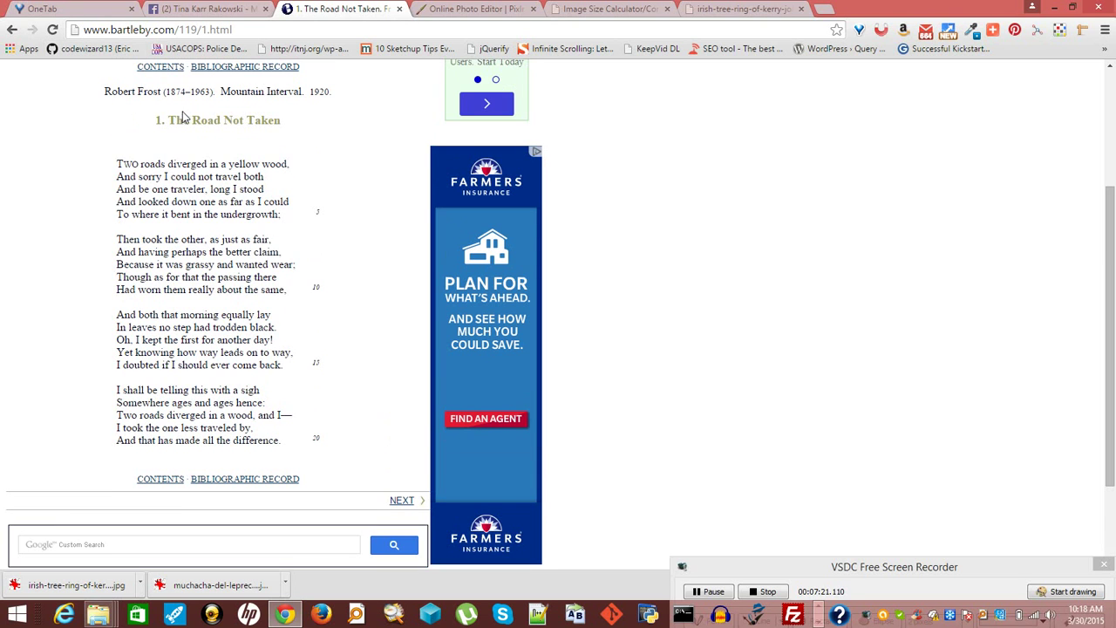
drag(119, 159, 281, 445)
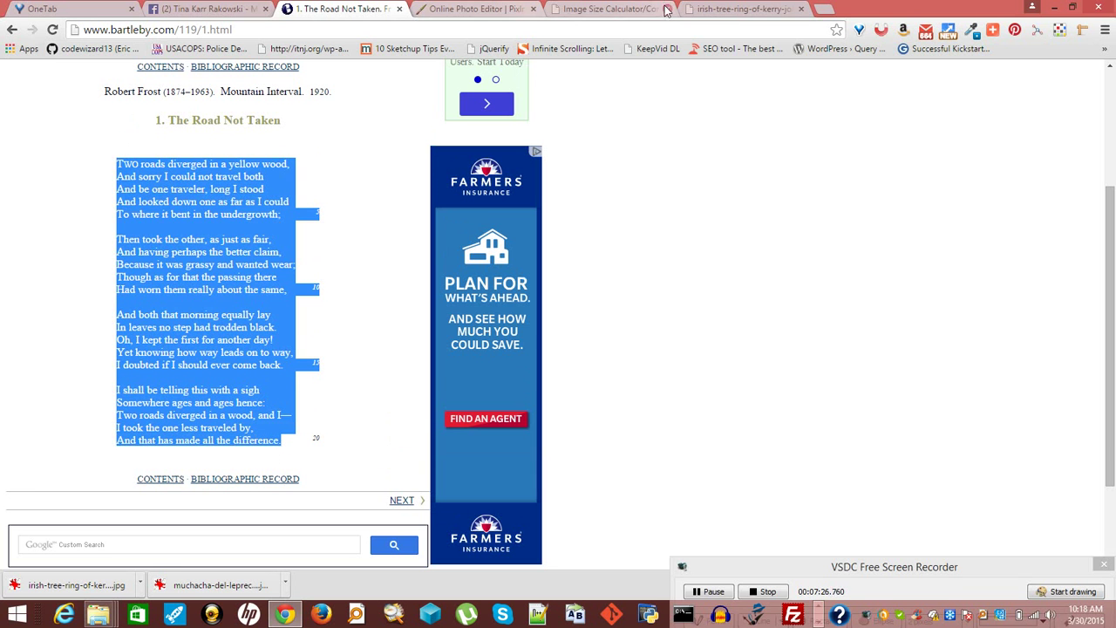
Back in Pixlr, add a text layer over the tree picture containing the copied poem
click(462, 10)
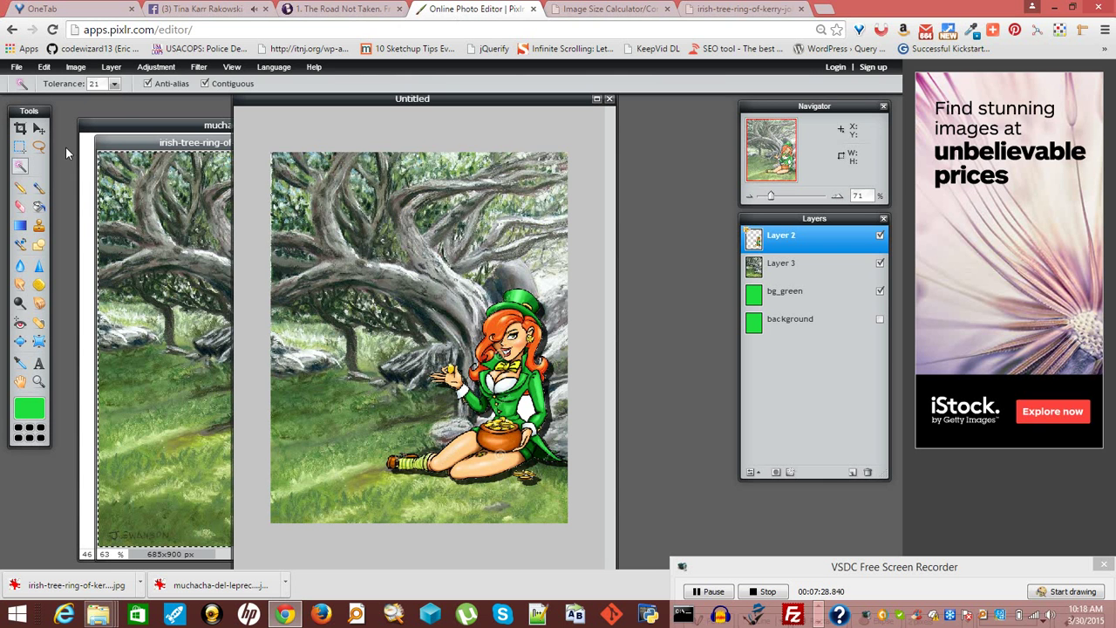
click(40, 368)
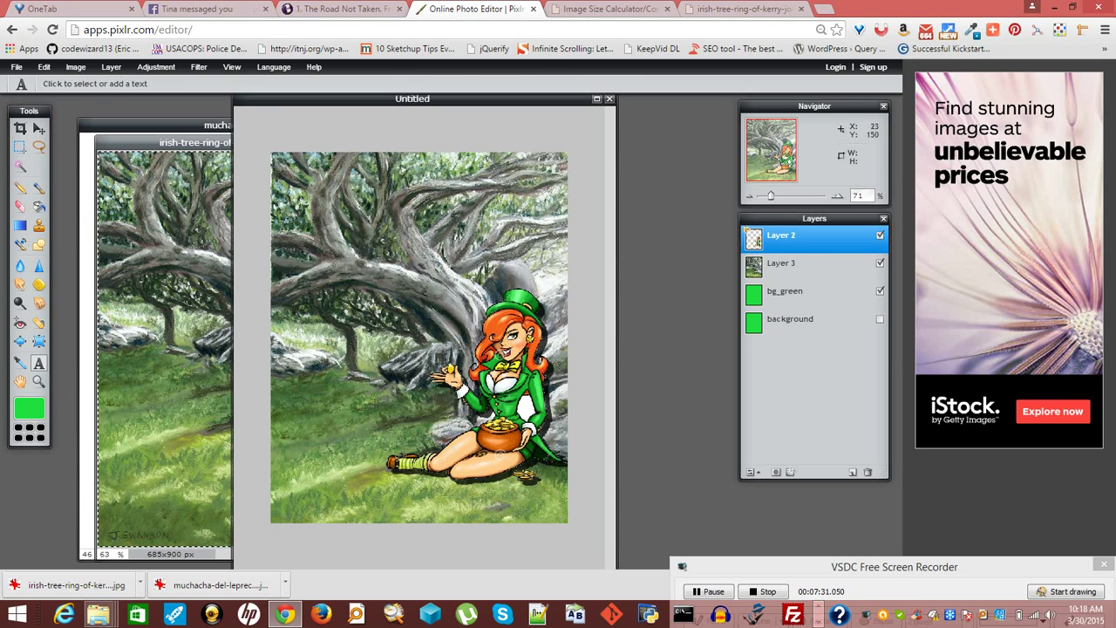
click(331, 209)
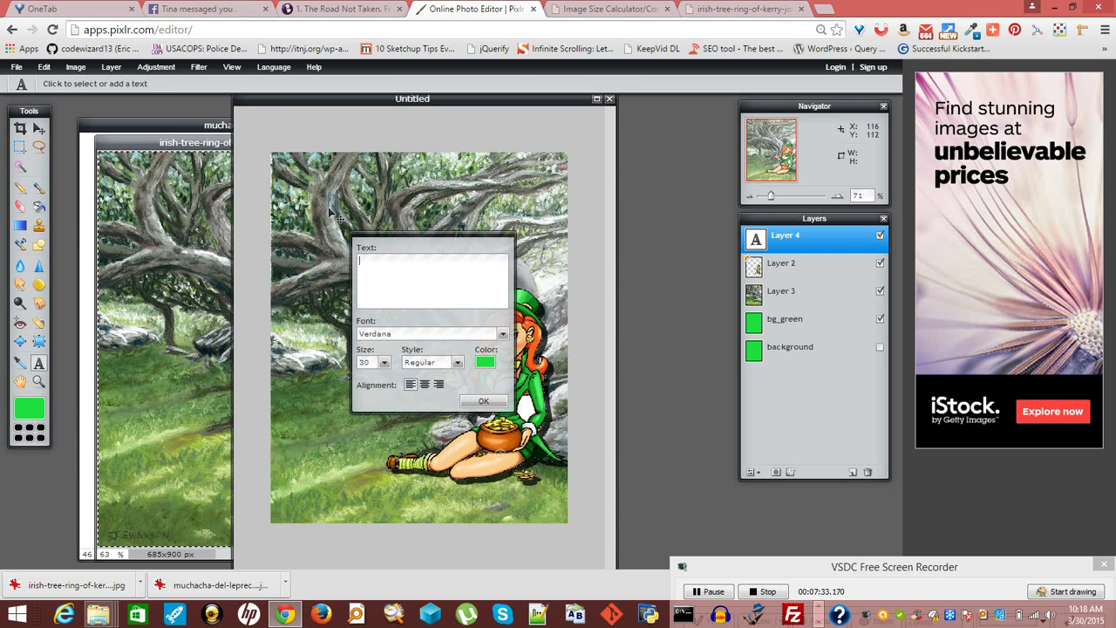
key(ctrl+v)
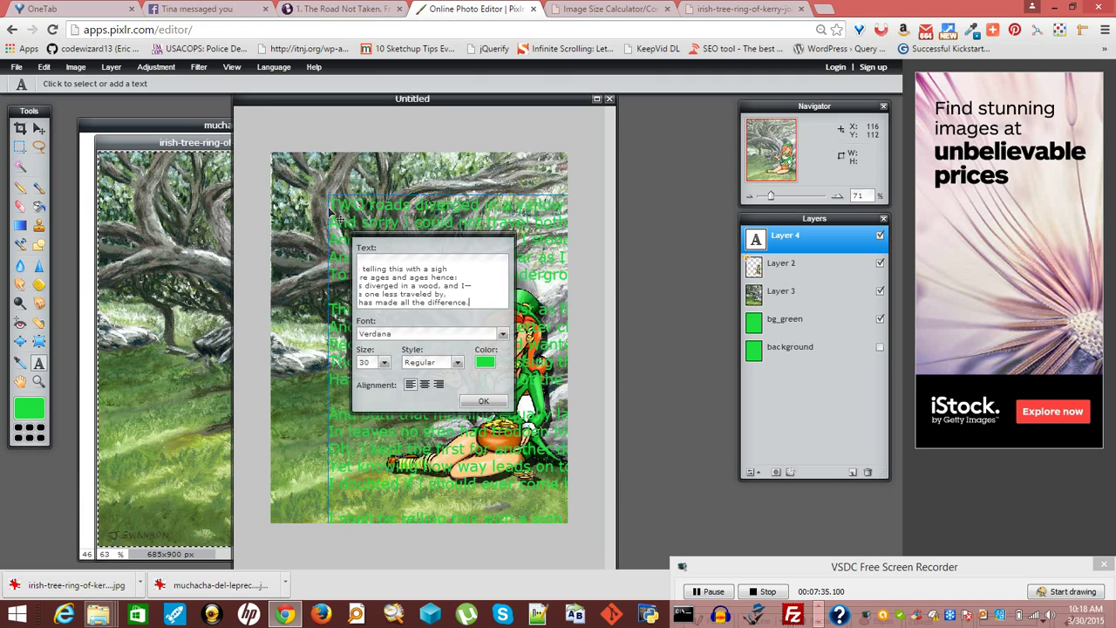
click(486, 402)
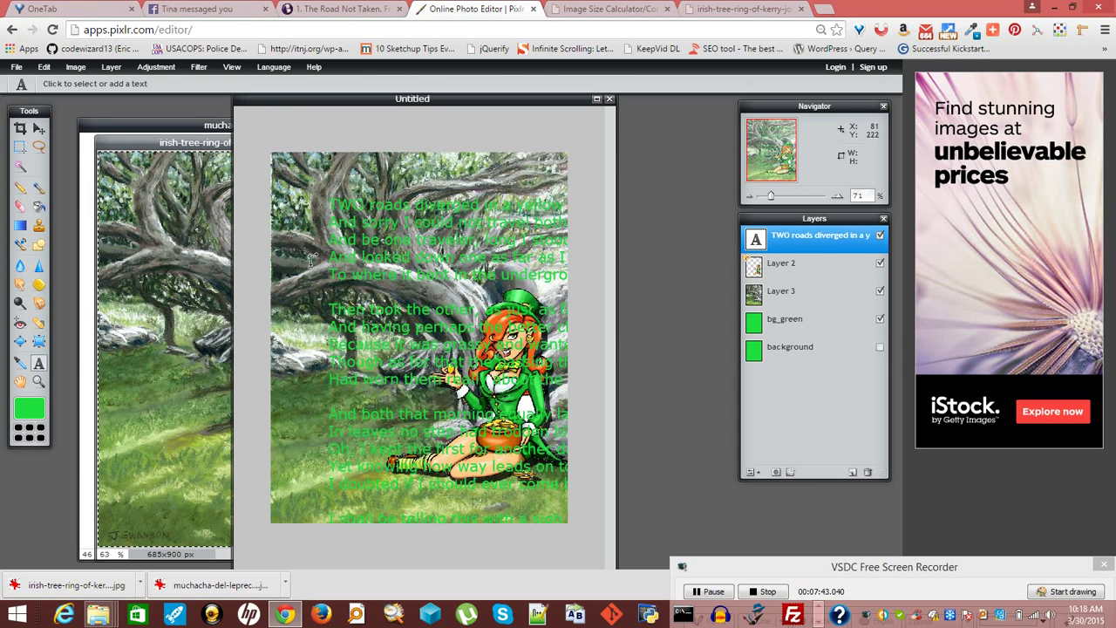
Set the poem's text size to 19 and move the text layer to the upper-left part of the canvas
click(375, 244)
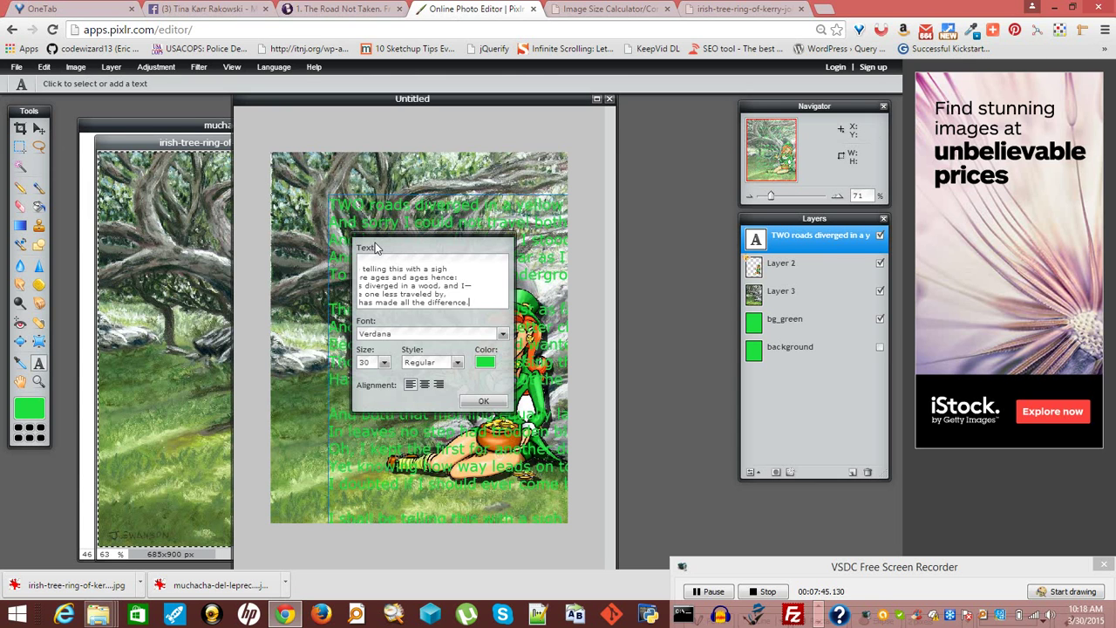
key(ctrl+a)
click(384, 362)
drag(389, 373, 326, 374)
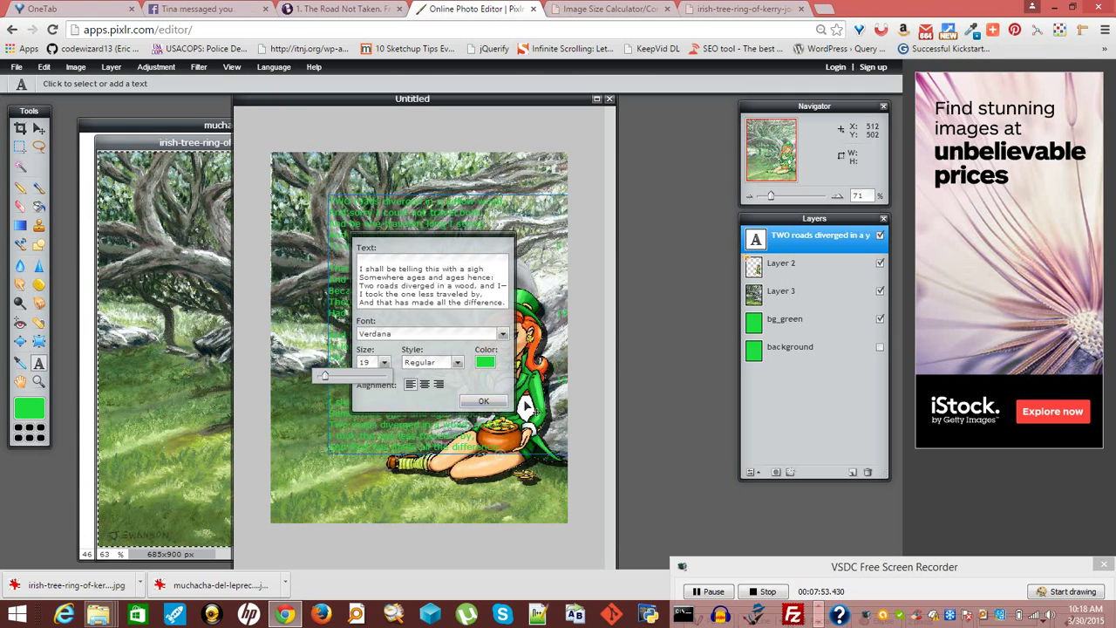
click(483, 402)
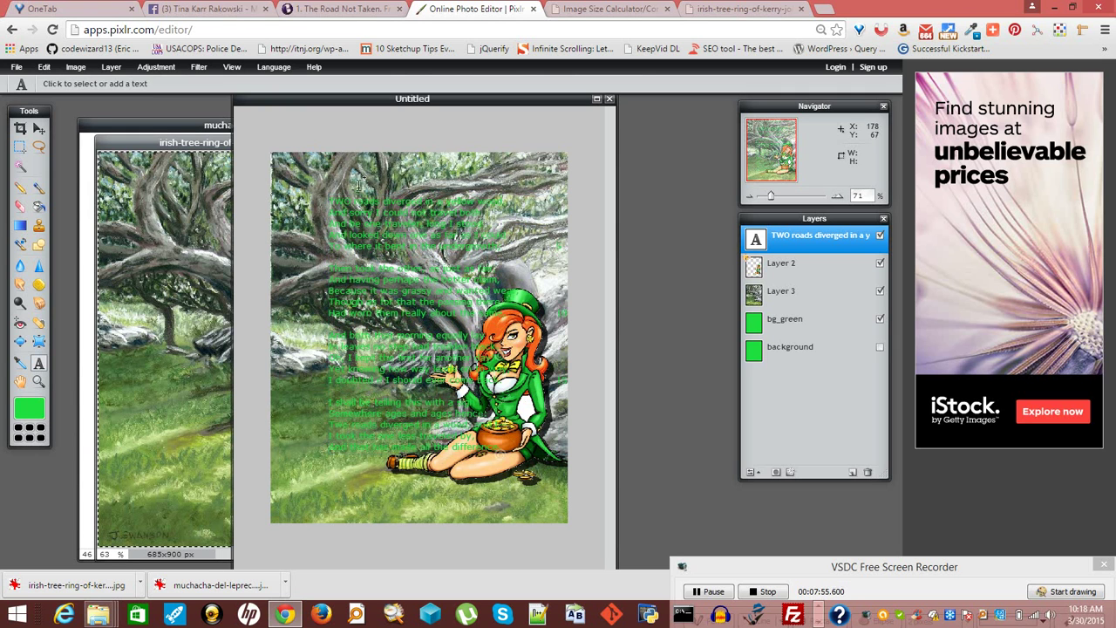
click(38, 128)
drag(428, 229, 369, 192)
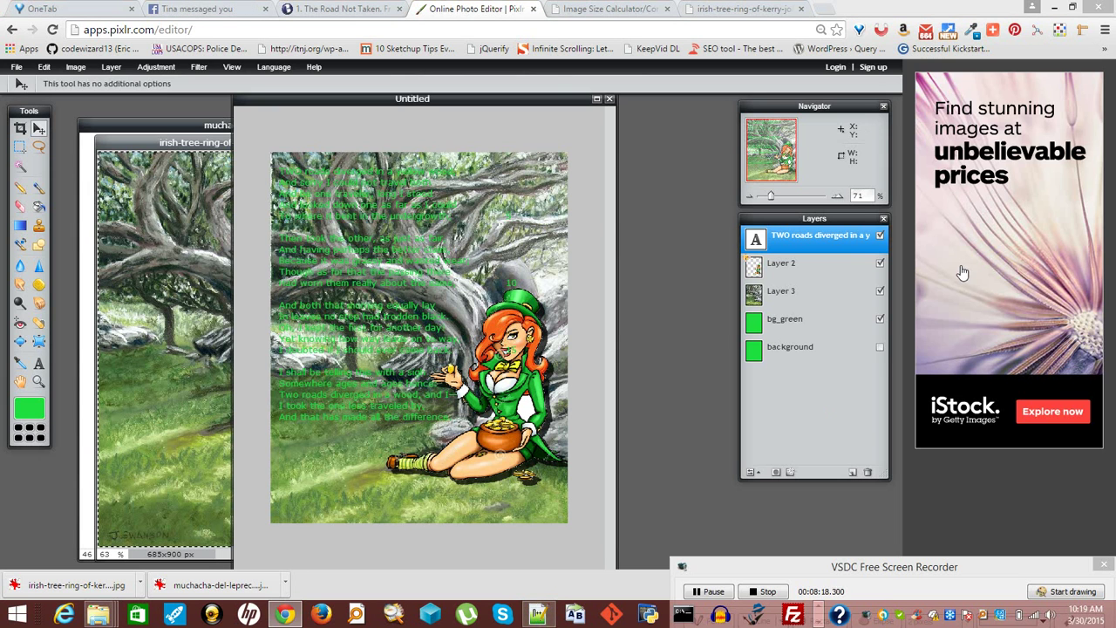
Switch to Notepad++ and paste the copied poem into a new document
key(alt+Tab)
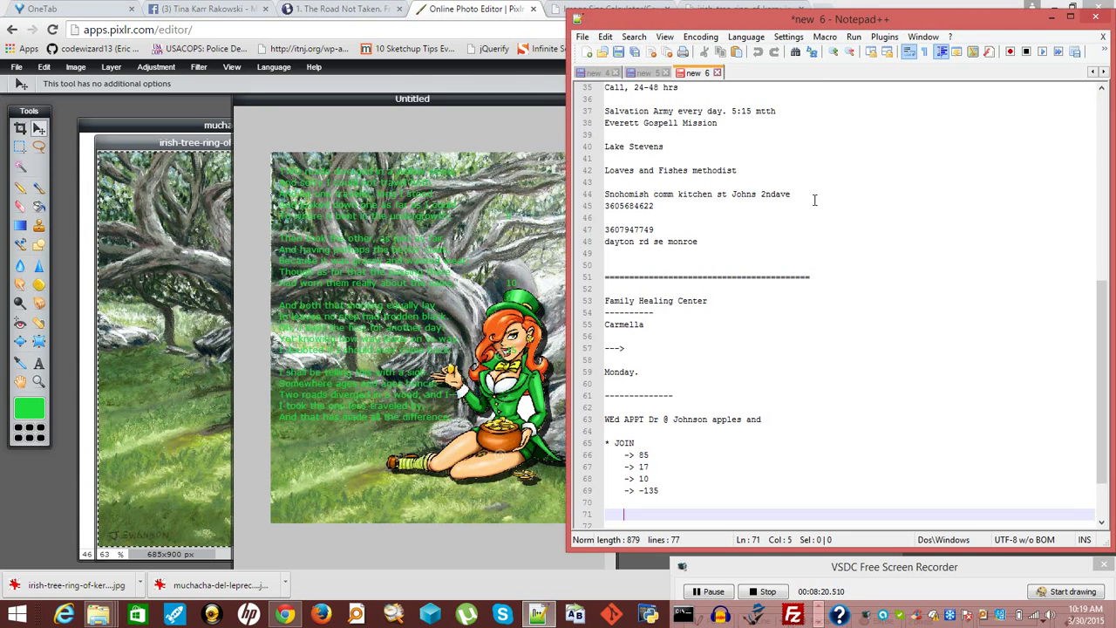
click(587, 52)
key(ctrl+v)
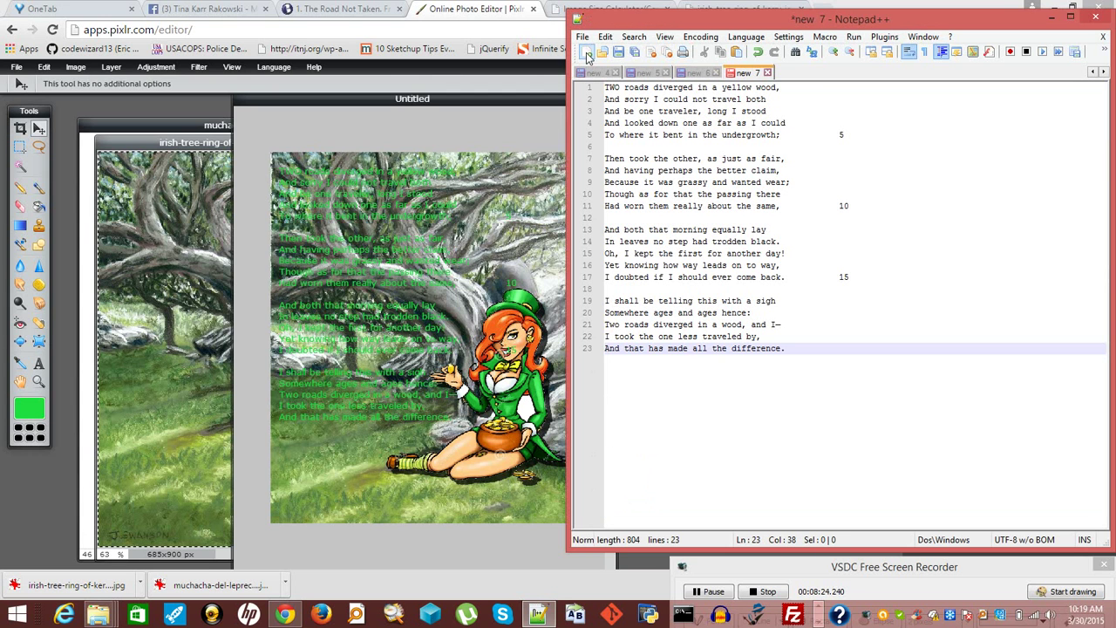
Delete the line numbers 15, 10 and 5 from the ends of the poem's lines
click(866, 279)
key(BackSpace)
key(BackSpace)
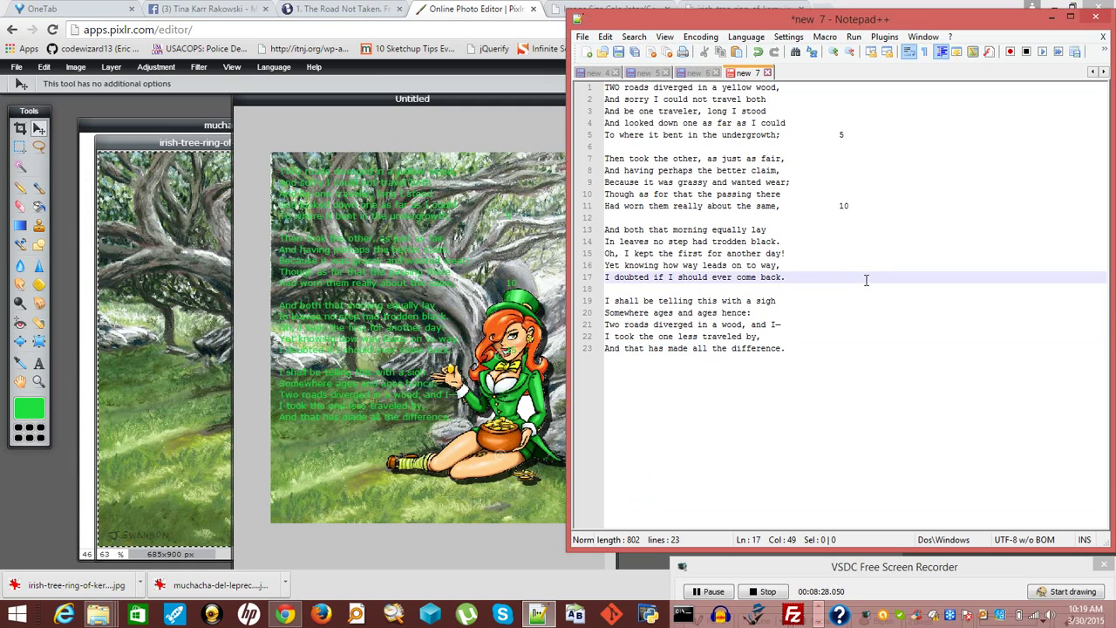
click(862, 199)
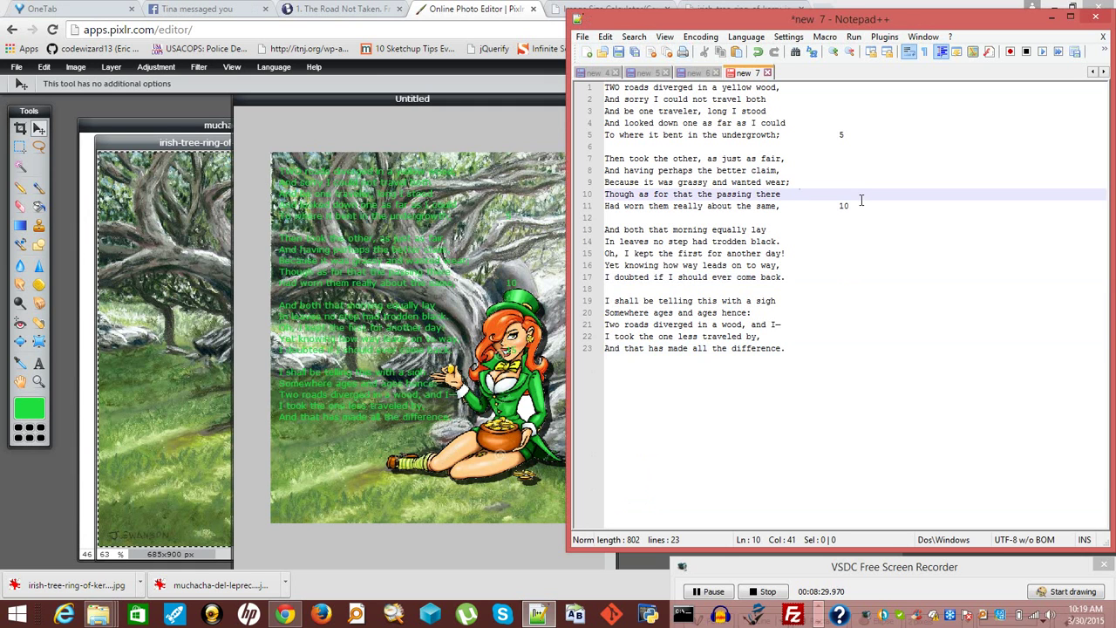
key(Down)
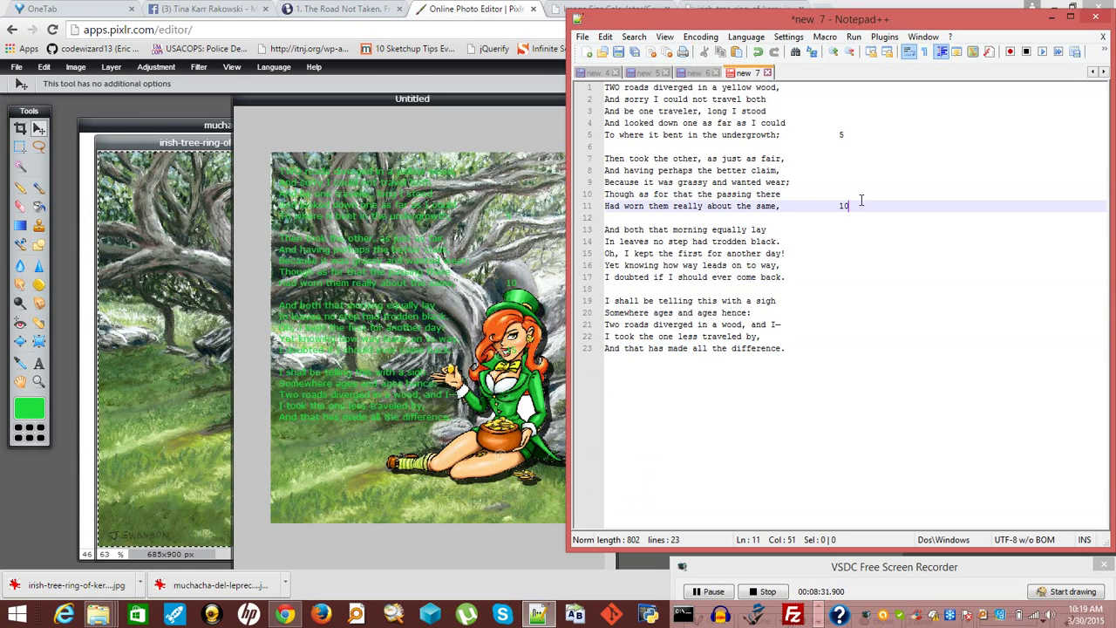
key(BackSpace)
click(855, 136)
key(BackSpace)
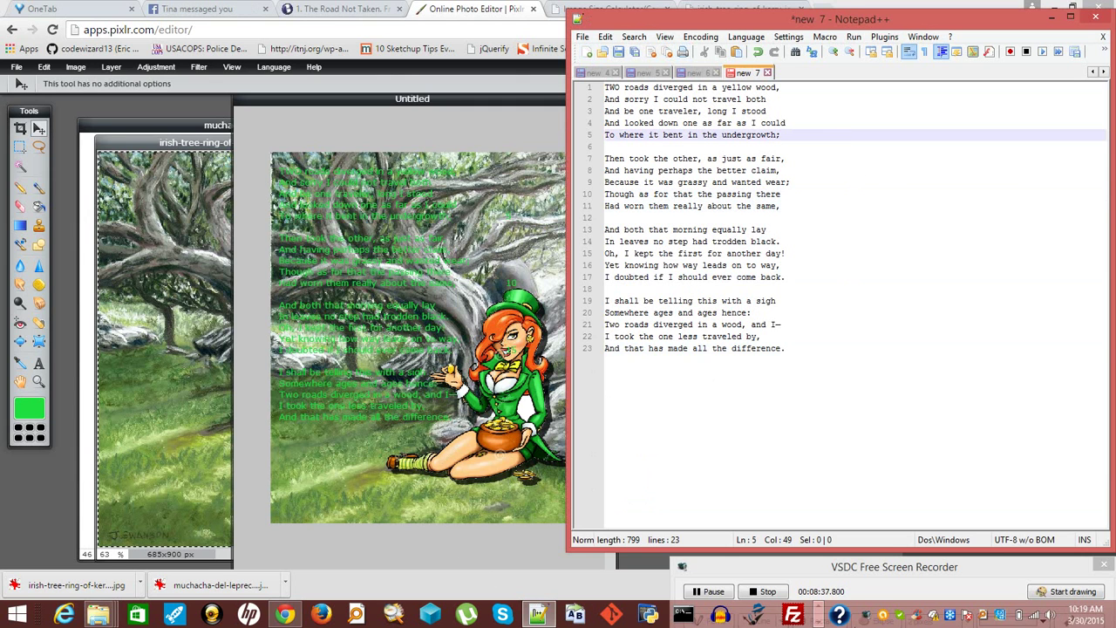
click(892, 619)
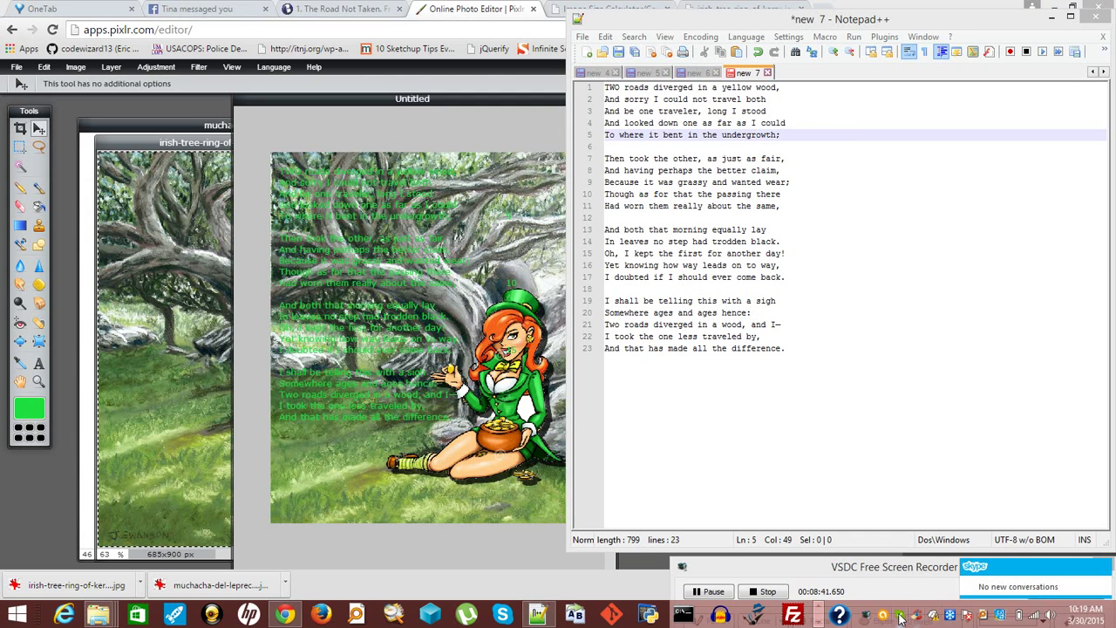
click(811, 200)
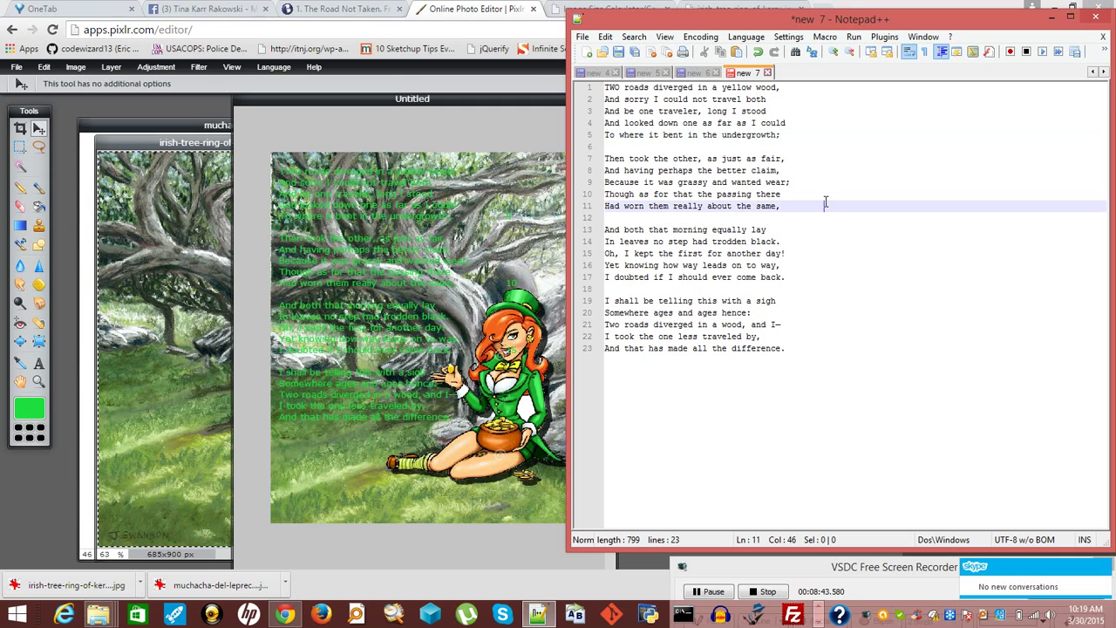
key(Up)
key(Up)
key(Up)
key(Up)
key(Up)
key(Up)
key(ctrl+Home)
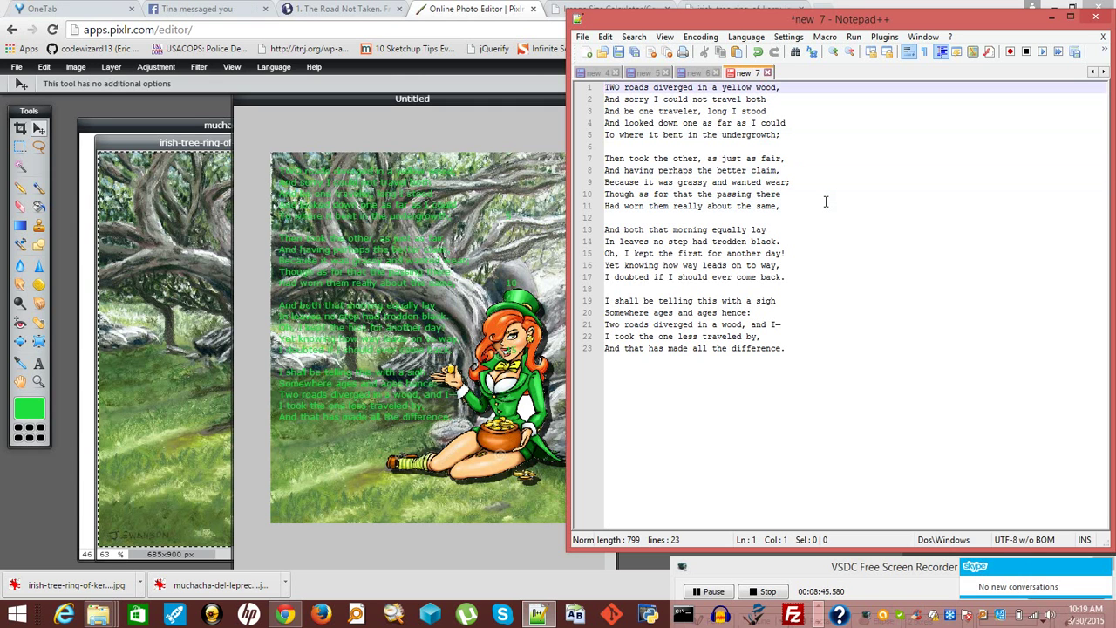
Add the attribution "-- Robert Frost" below the poem's last line, separated by one blank line
click(795, 347)
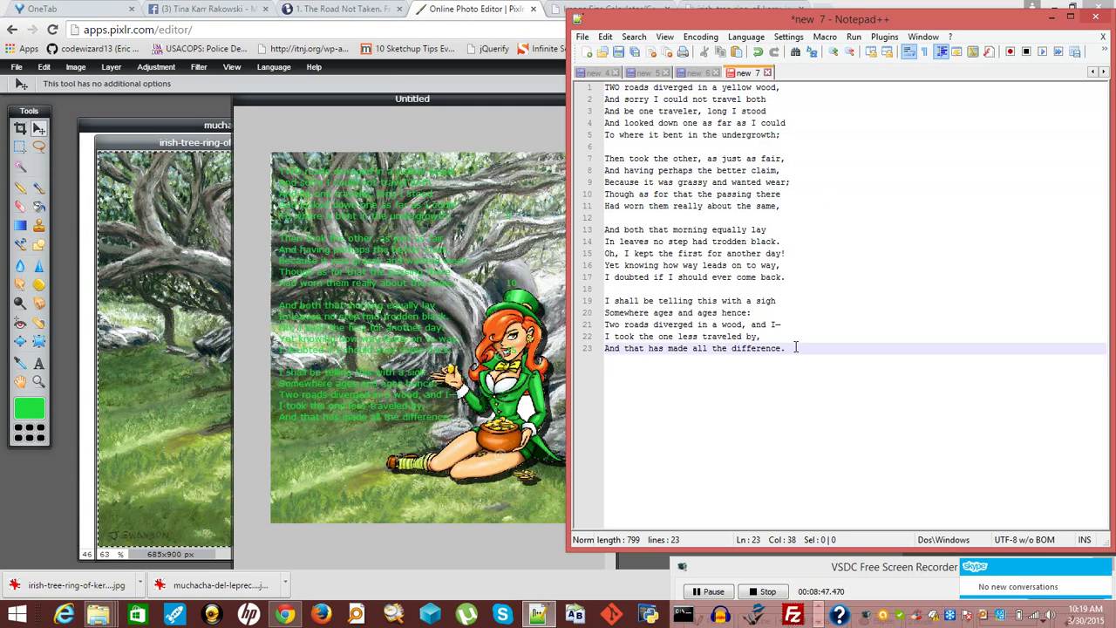
key(Return)
key(Return)
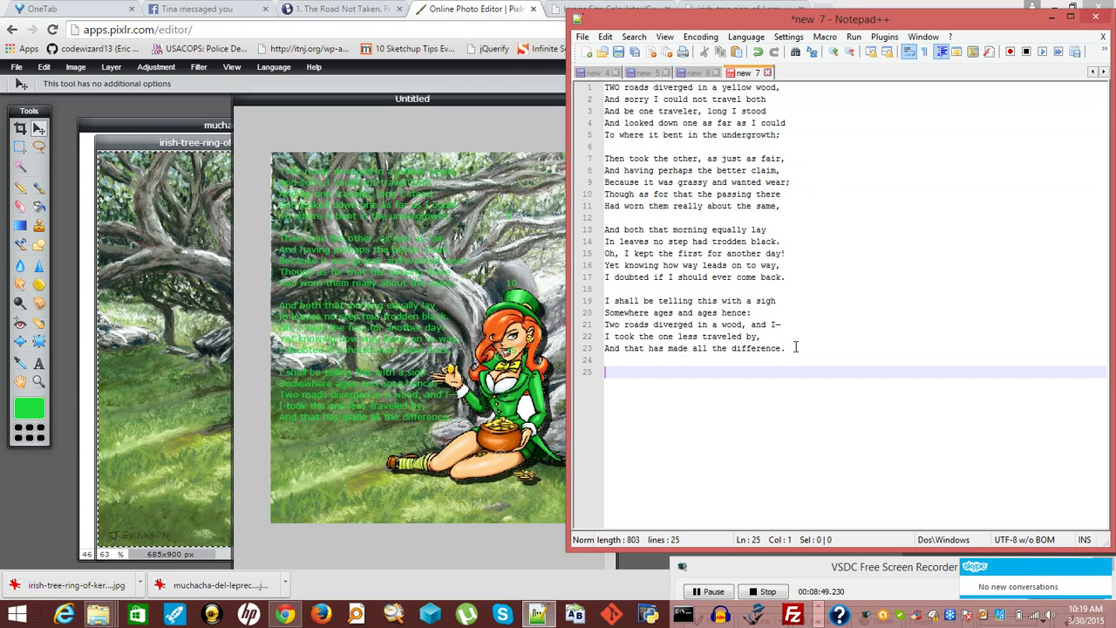
text(-- Robert Frost)
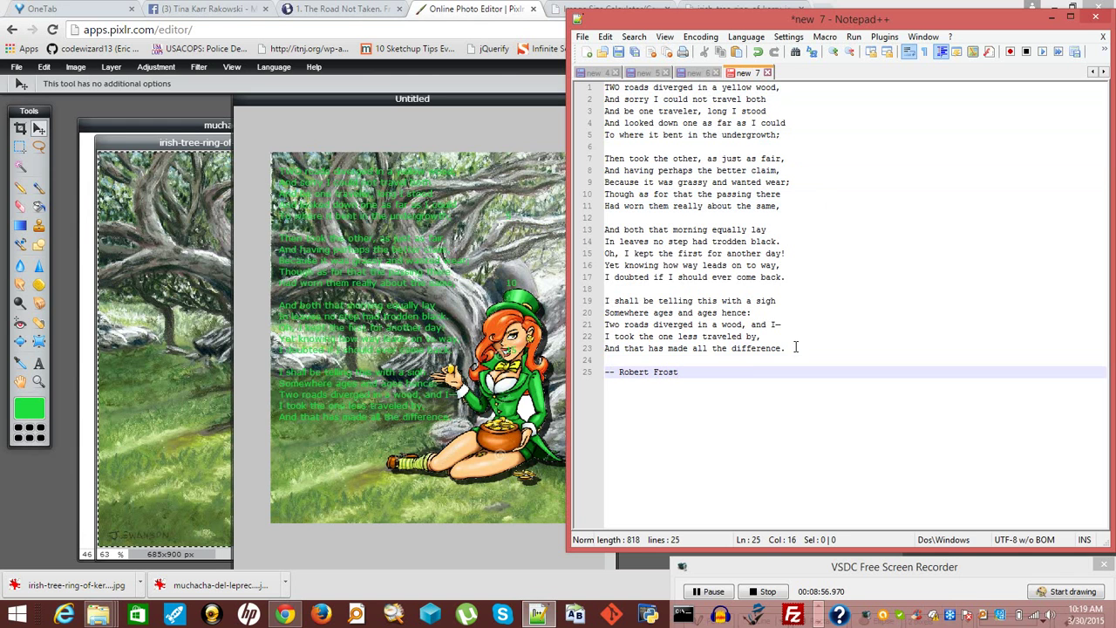
Copy the cleaned poem stanzas without the attribution and switch to Pixlr to replace the poem layer's text with them
drag(795, 347, 500, 83)
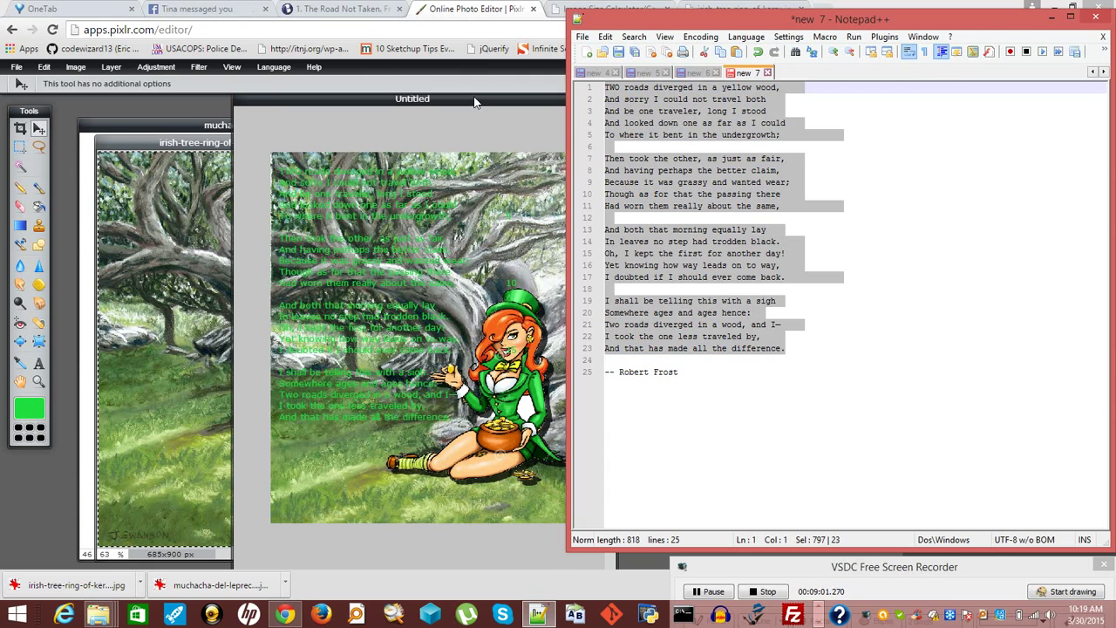
click(474, 102)
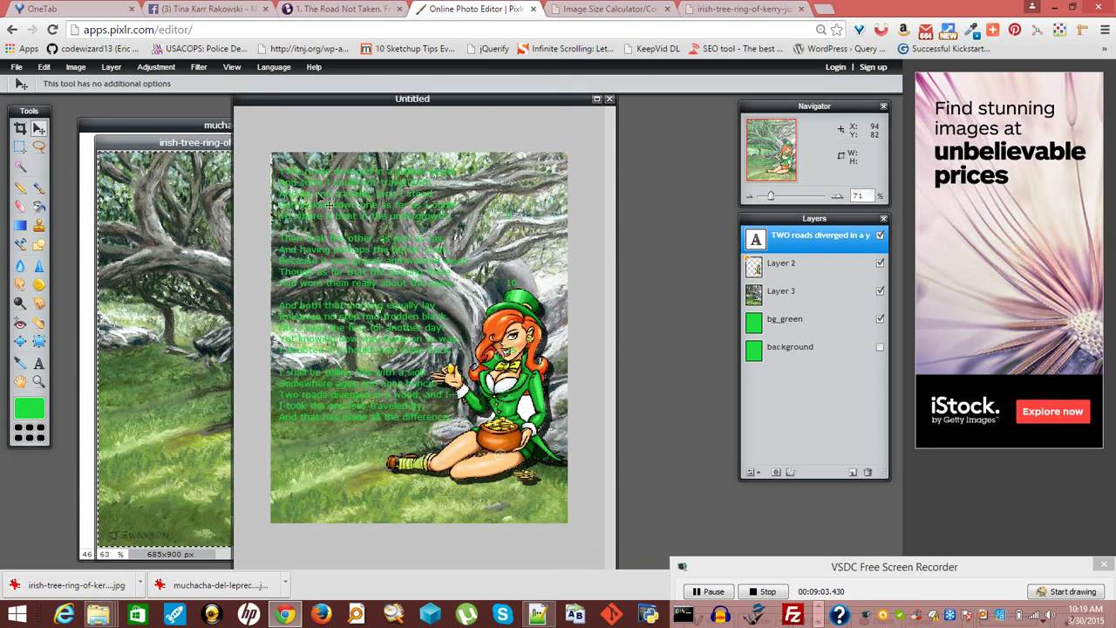
click(39, 367)
click(328, 188)
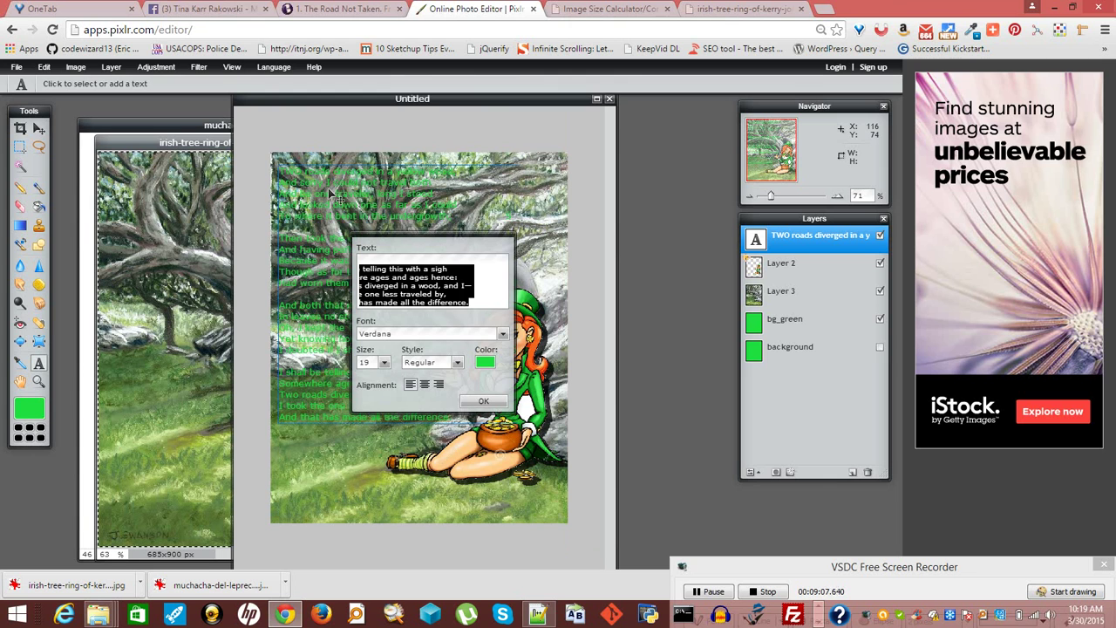
key(alt+Tab)
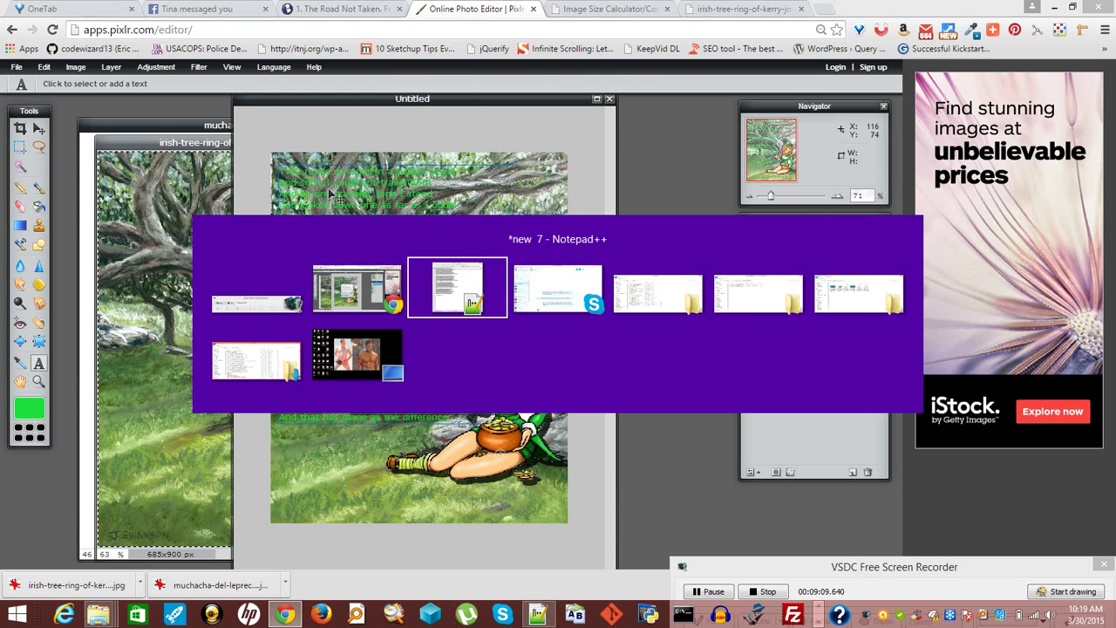
key(alt+Tab)
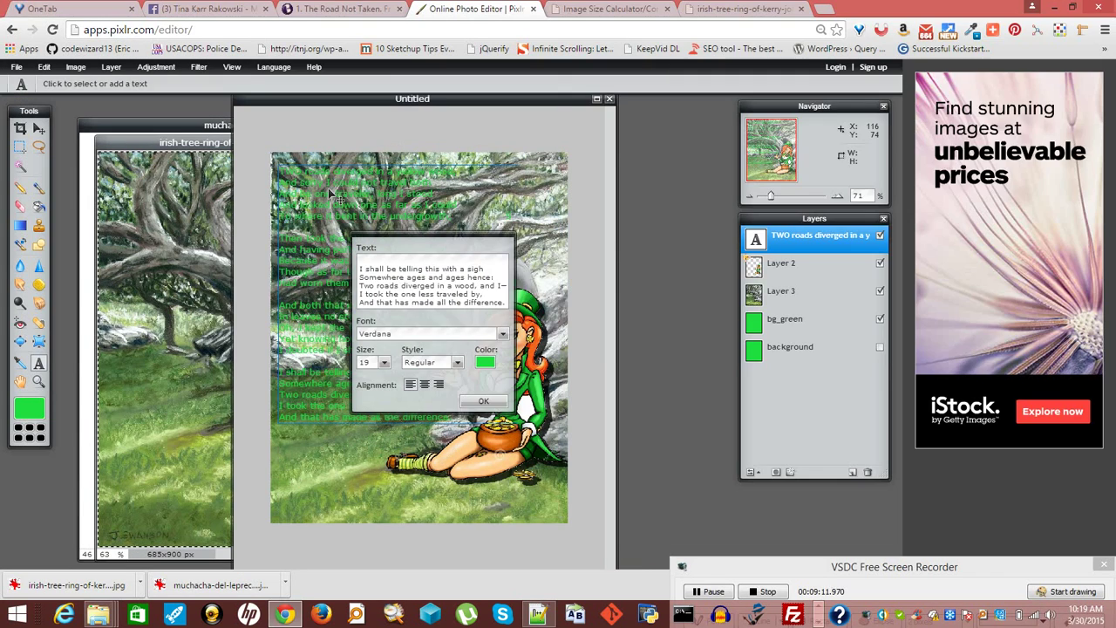
click(331, 194)
key(ctrl+a)
key(alt+Tab)
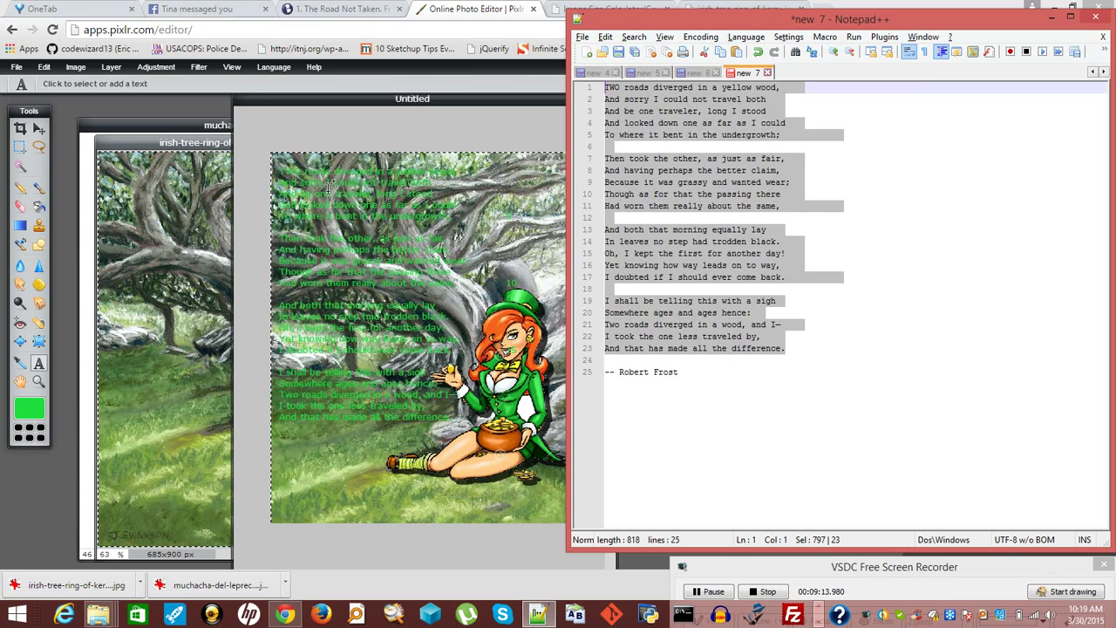
key(alt+Tab)
click(348, 225)
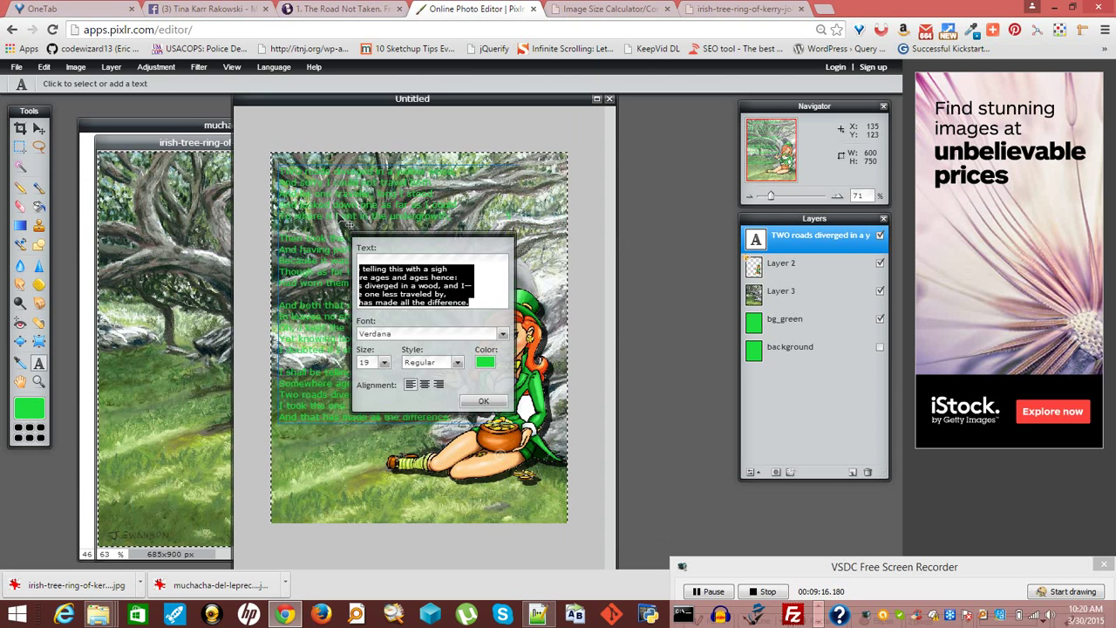
key(Right)
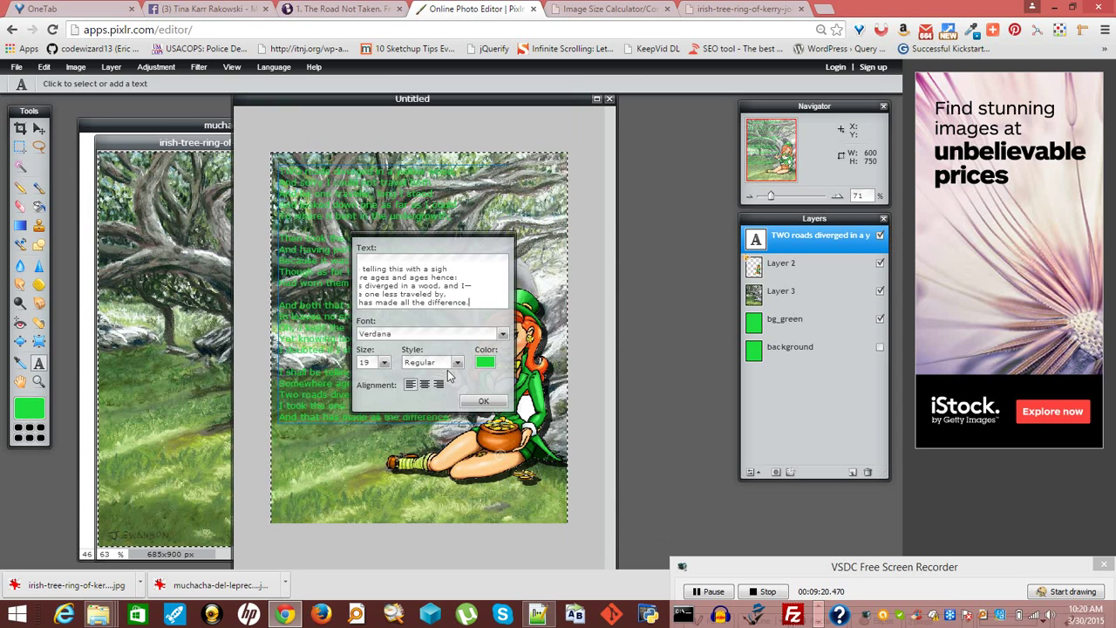
Set the poem text's font to AR BLANCA and its colour to turquoise #1ed4c8, keeping the Regular style
click(502, 335)
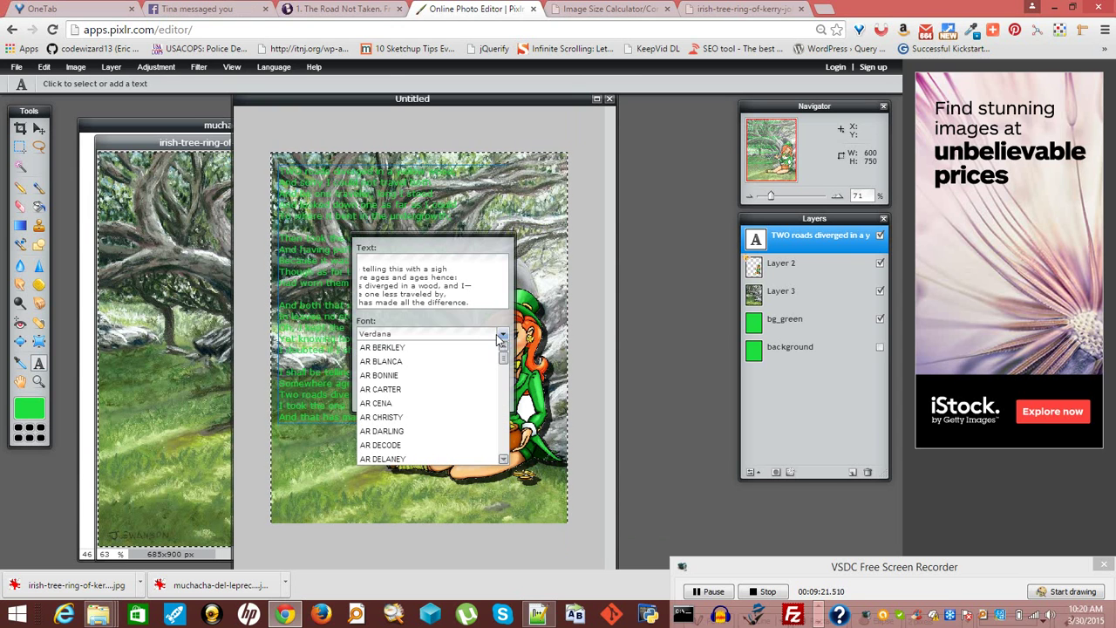
click(434, 362)
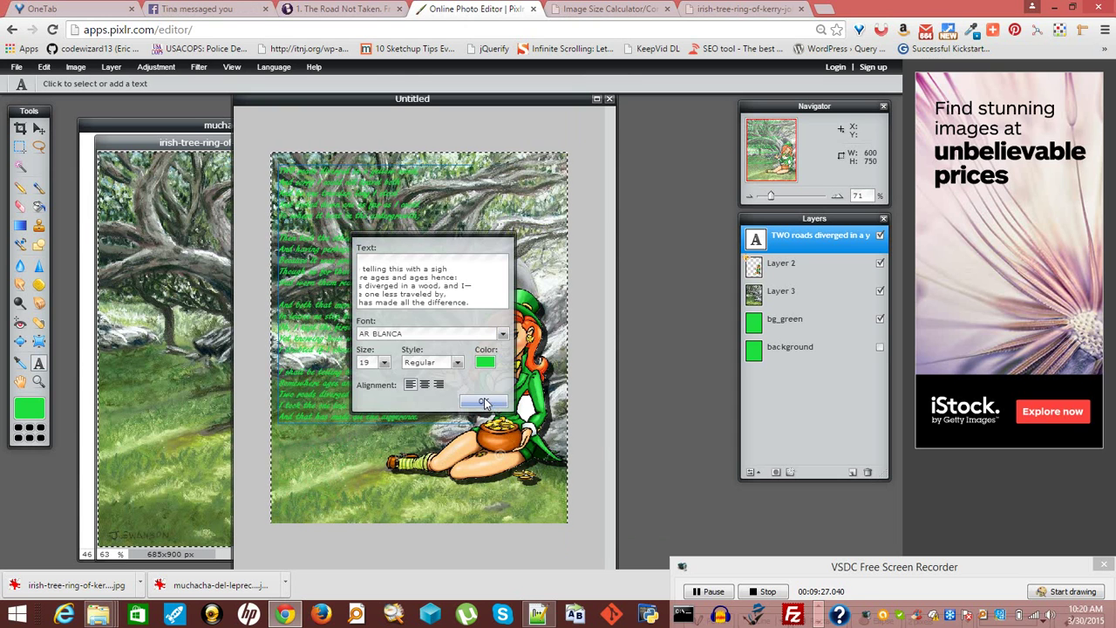
click(485, 362)
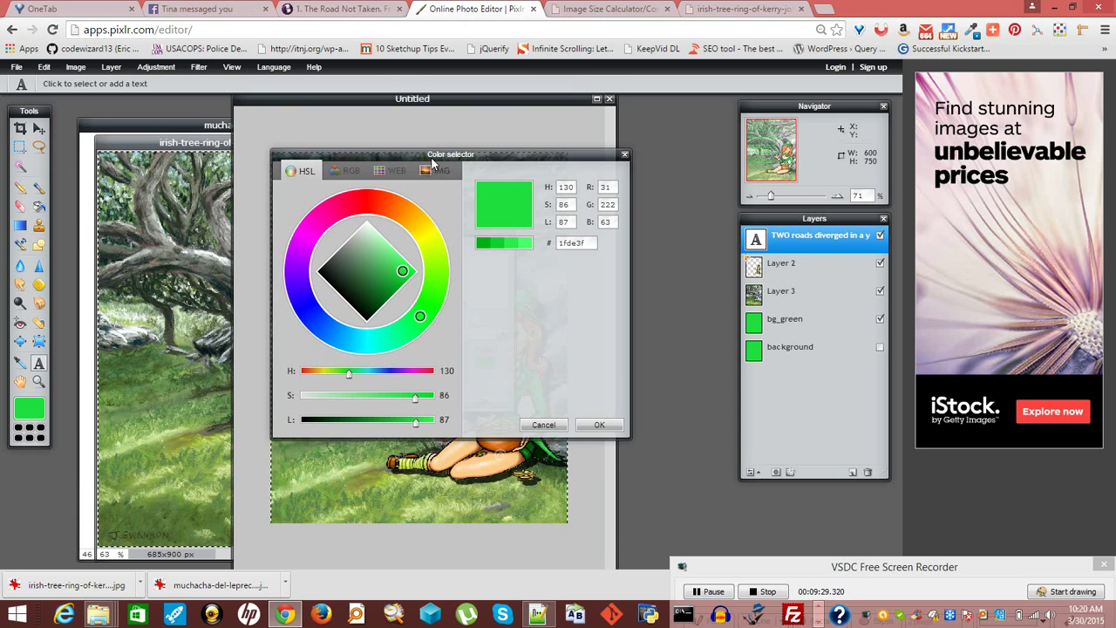
drag(431, 164, 615, 170)
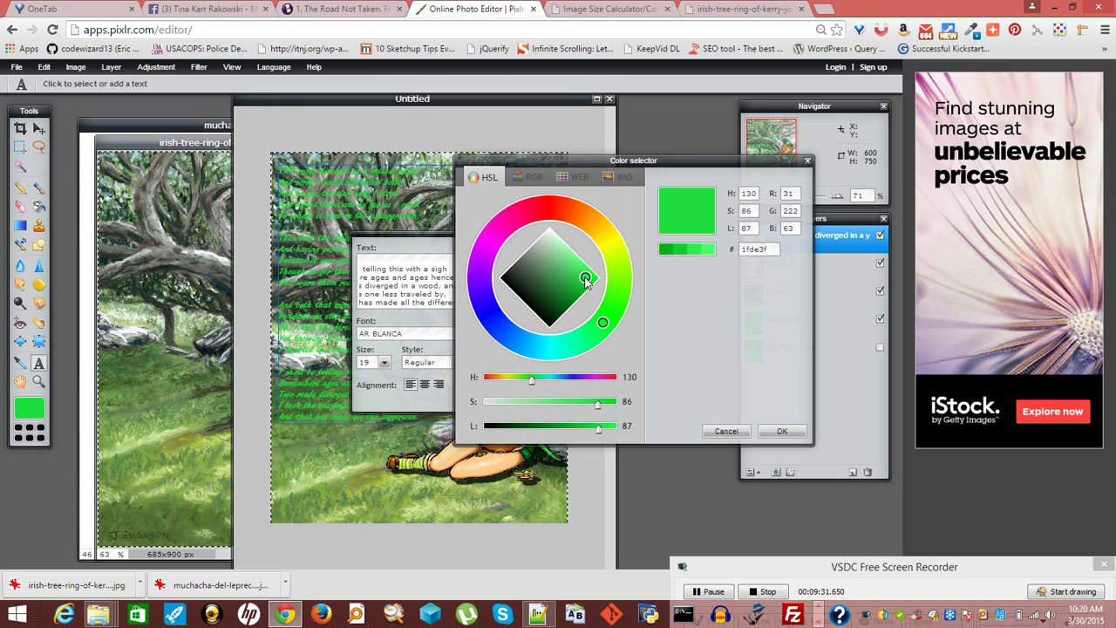
mouse_move(584, 279)
mouse_down()
mouse_move(556, 244)
mouse_move(529, 272)
mouse_move(593, 255)
mouse_move(580, 225)
mouse_move(625, 271)
mouse_move(579, 293)
mouse_move(583, 279)
mouse_up()
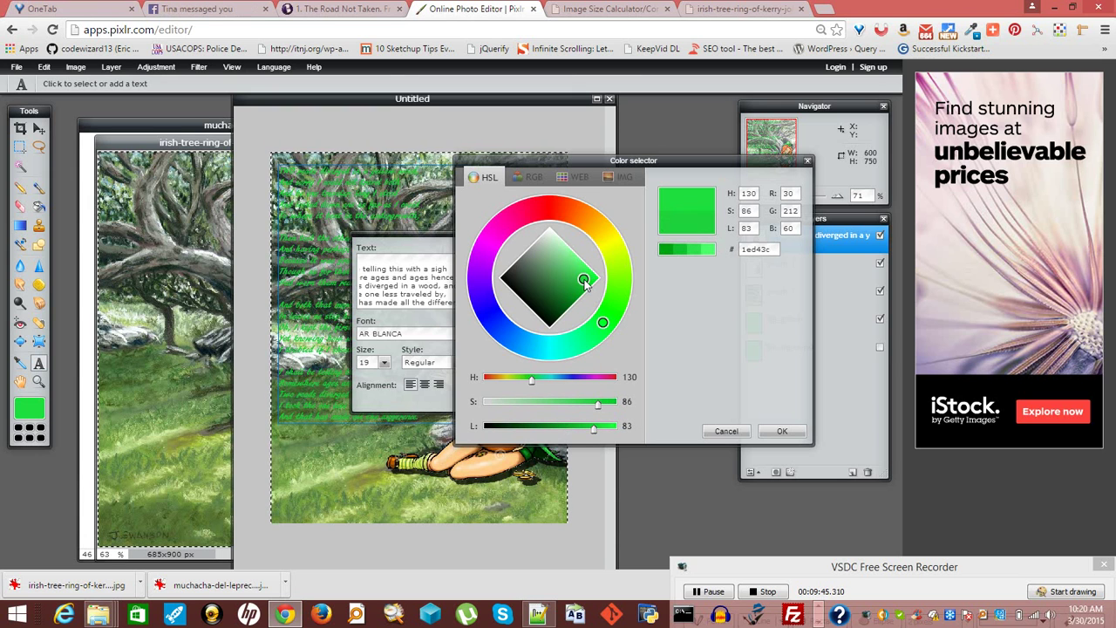
click(615, 251)
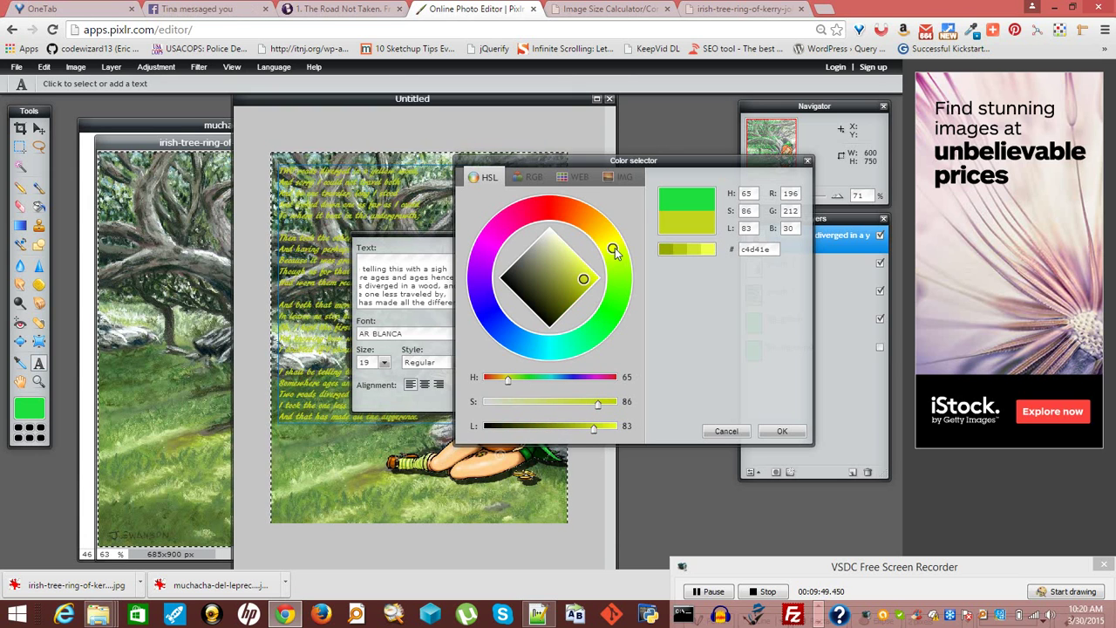
click(619, 273)
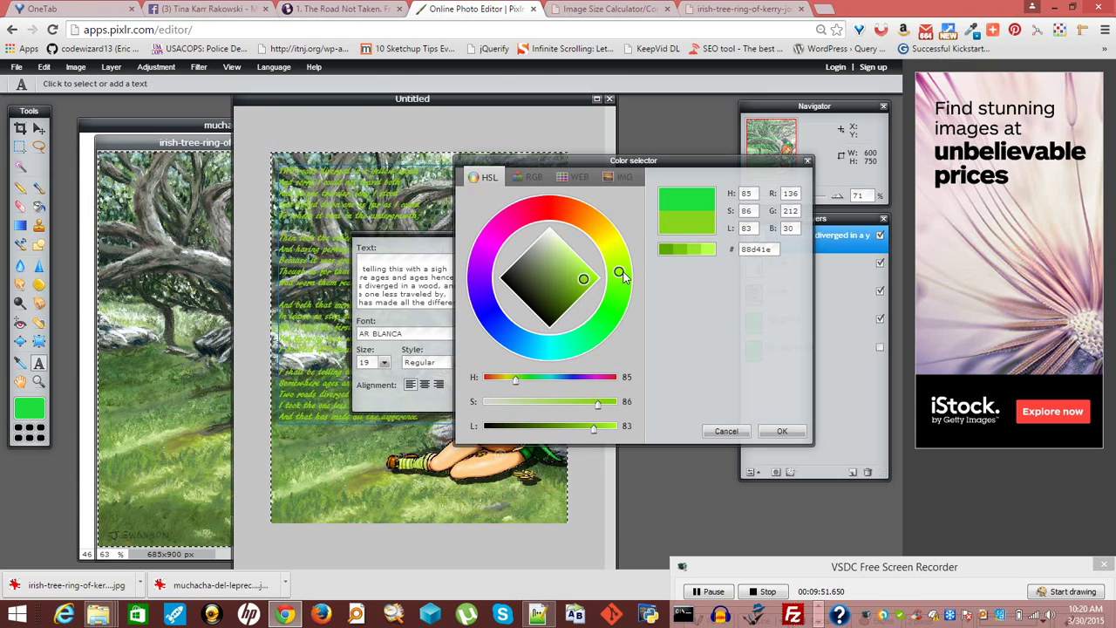
mouse_move(621, 273)
mouse_down()
mouse_move(589, 223)
mouse_move(600, 235)
mouse_up()
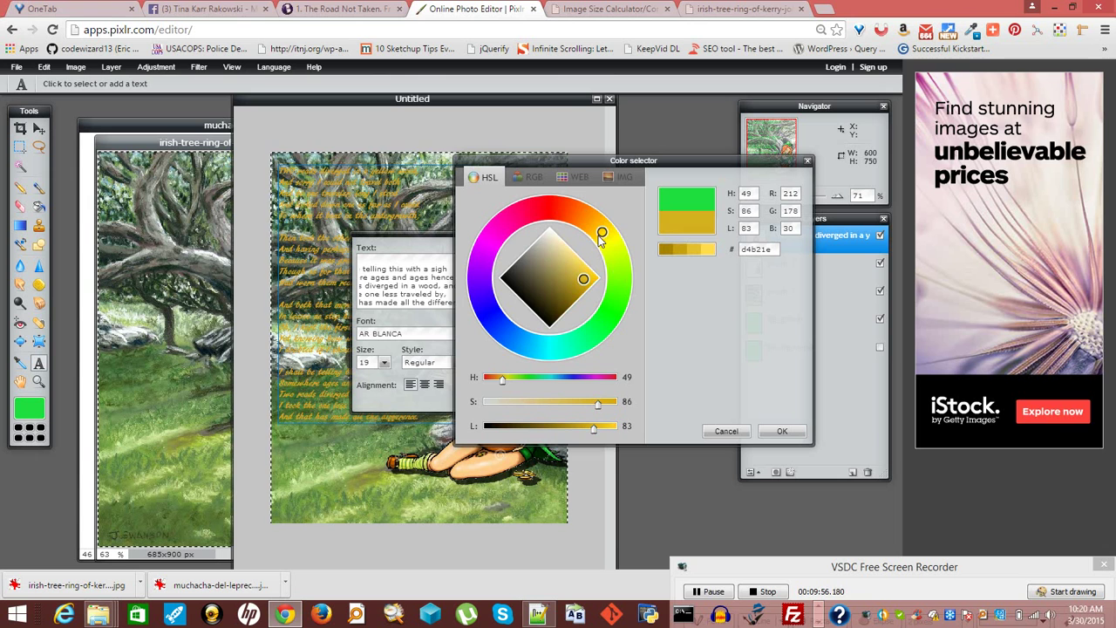
mouse_move(600, 235)
mouse_down()
mouse_move(501, 229)
mouse_move(491, 253)
mouse_move(494, 314)
mouse_move(554, 348)
mouse_up()
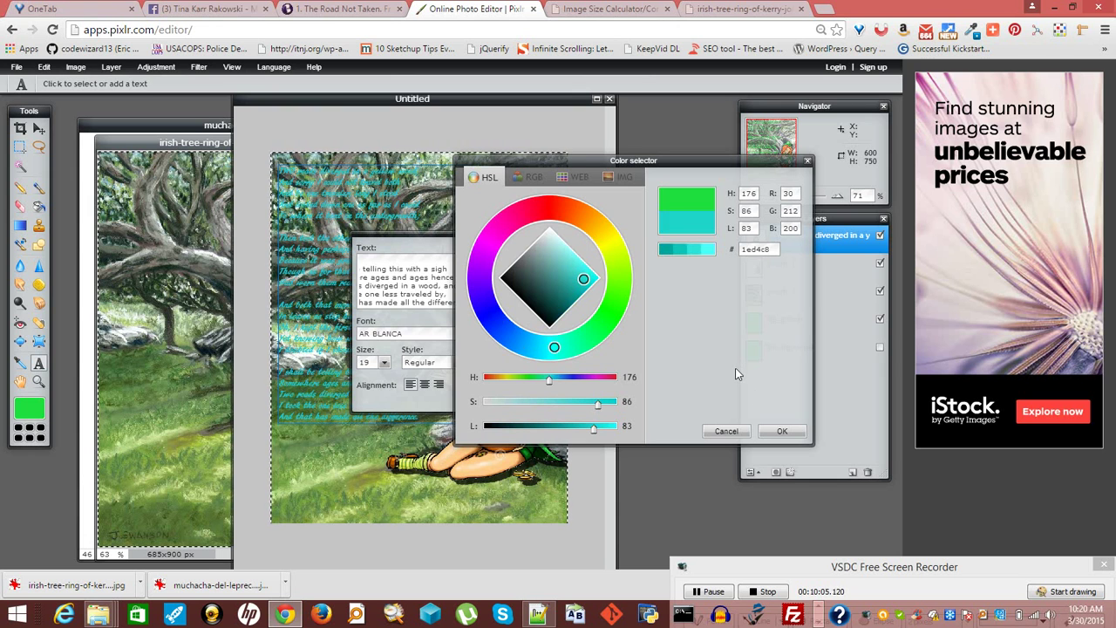
click(782, 431)
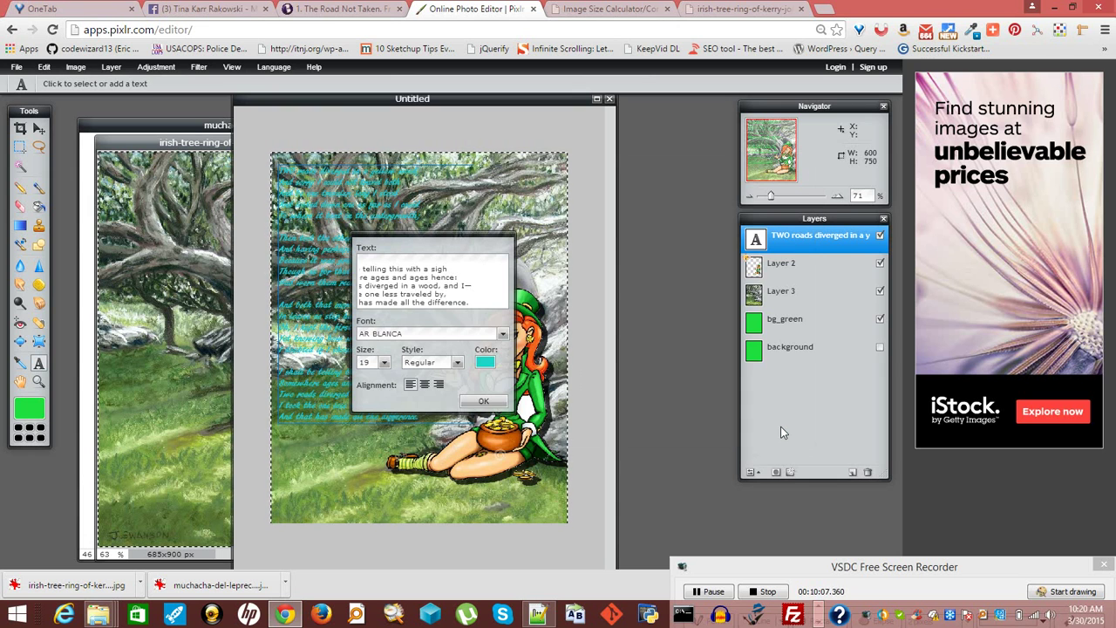
click(459, 364)
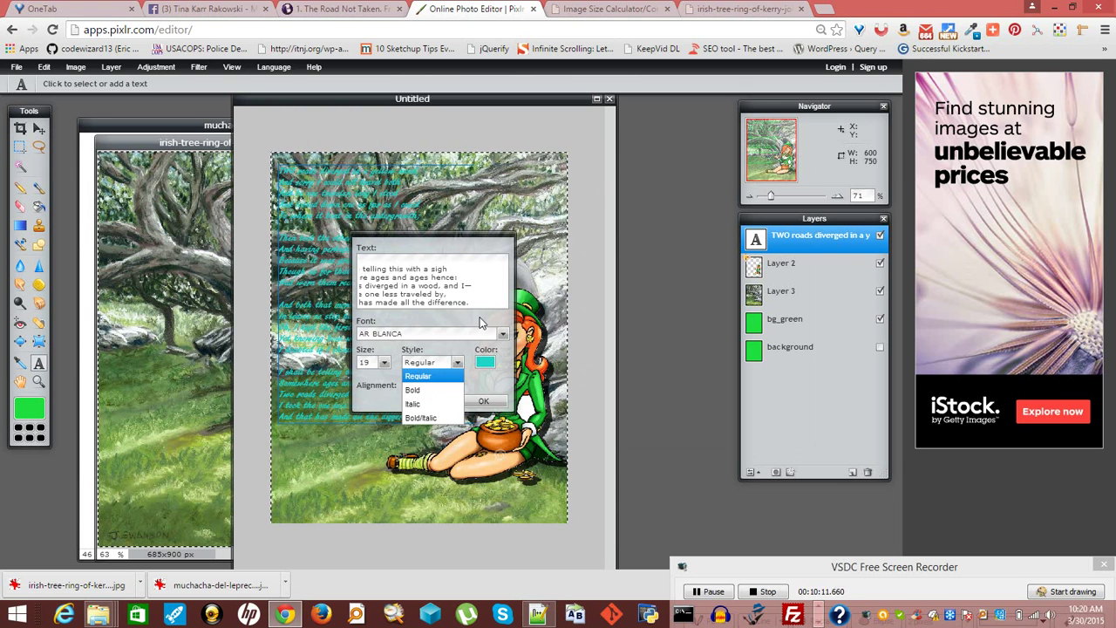
click(484, 401)
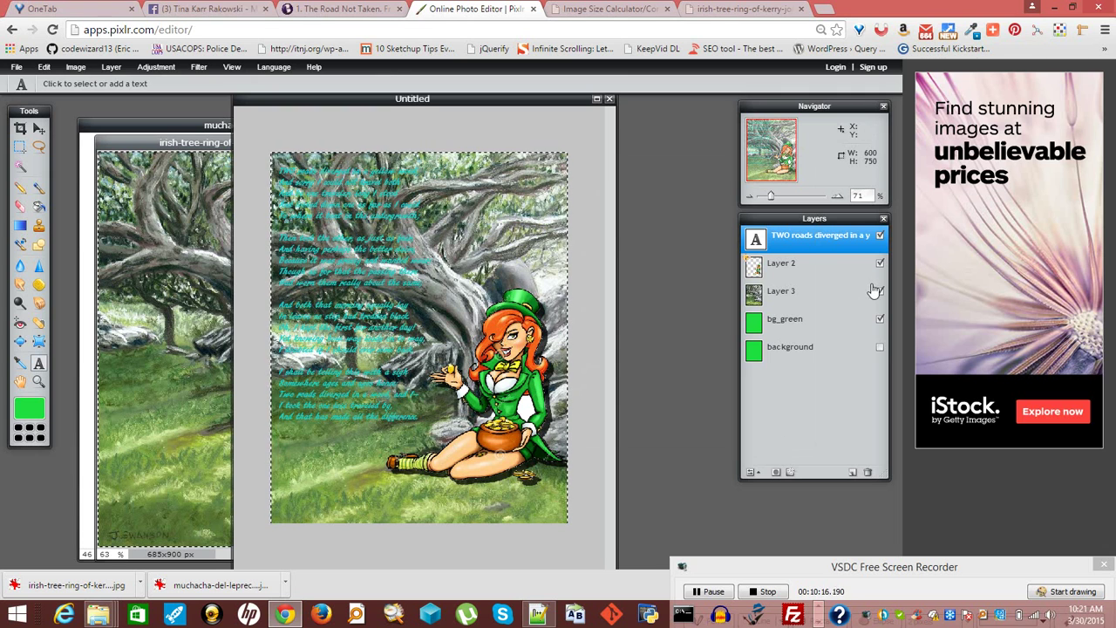
Clear the canvas selection and start saving the design to the computer in the layered Pixlr image (PXD) format
key(ctrl+d)
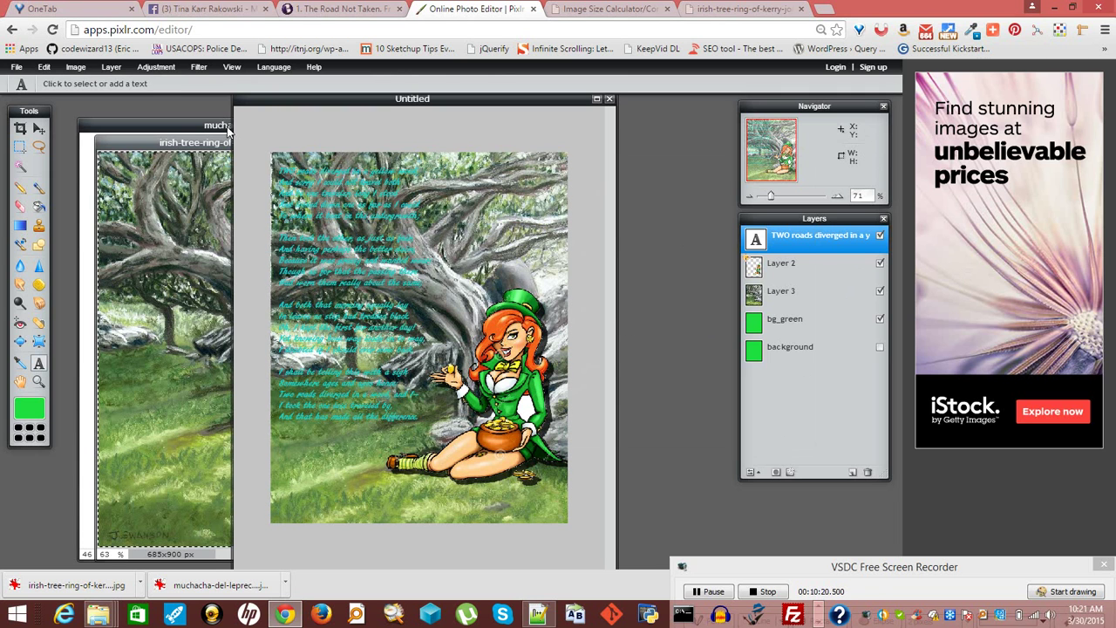
click(17, 67)
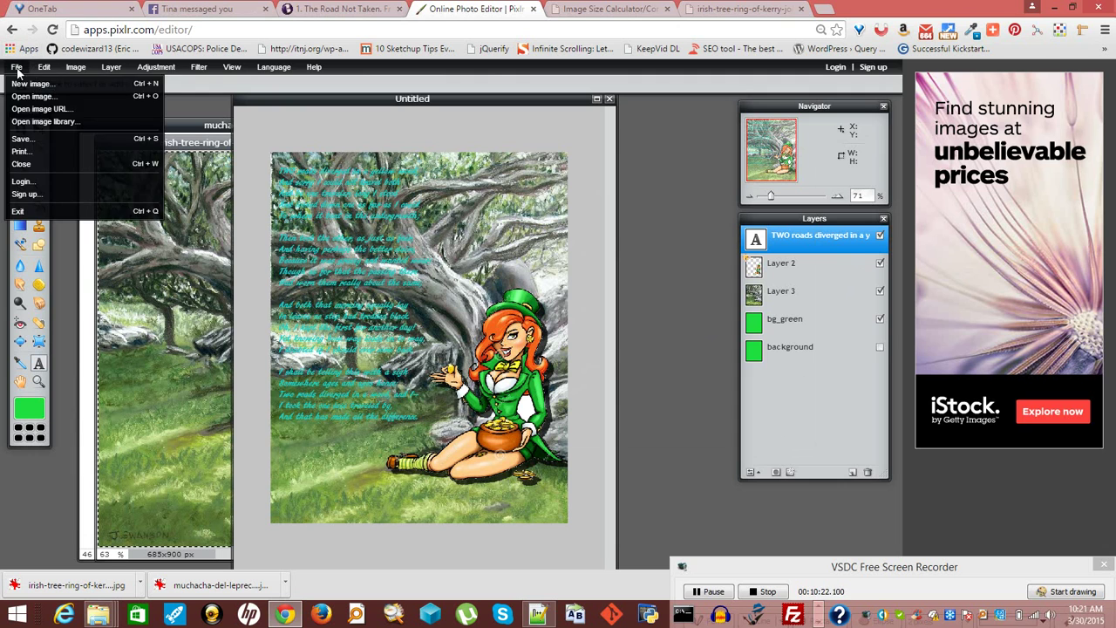
click(41, 139)
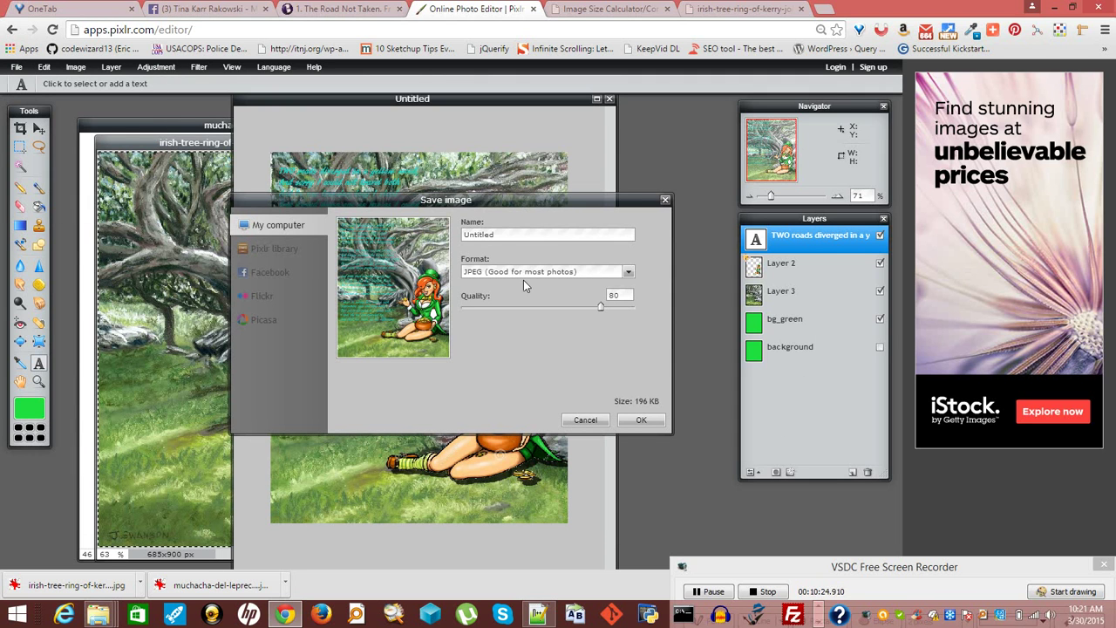
click(627, 271)
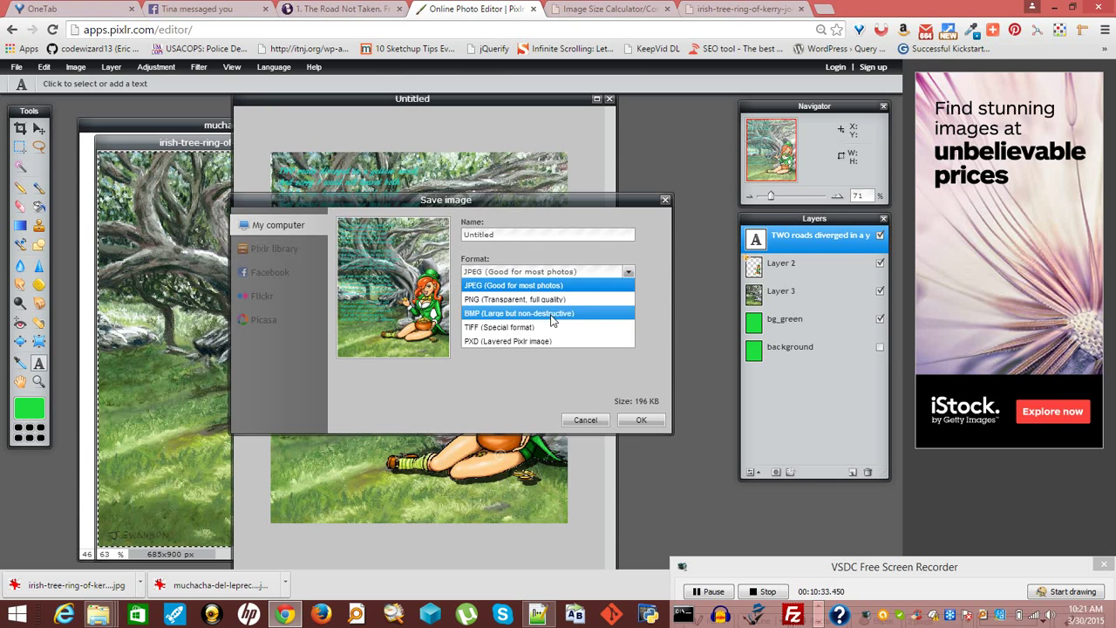
click(547, 338)
click(628, 420)
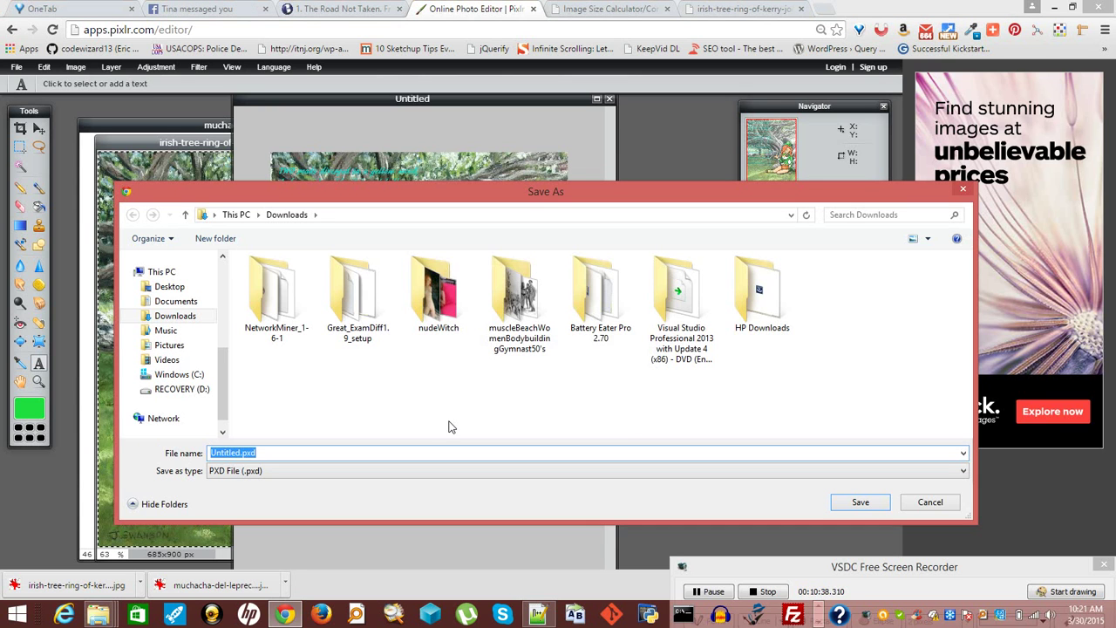
Name the file EH_DESIGN_2015.03.30_Tutorial_AddingTextToAMemorialOrGraduation and copy that name
text(EH_)
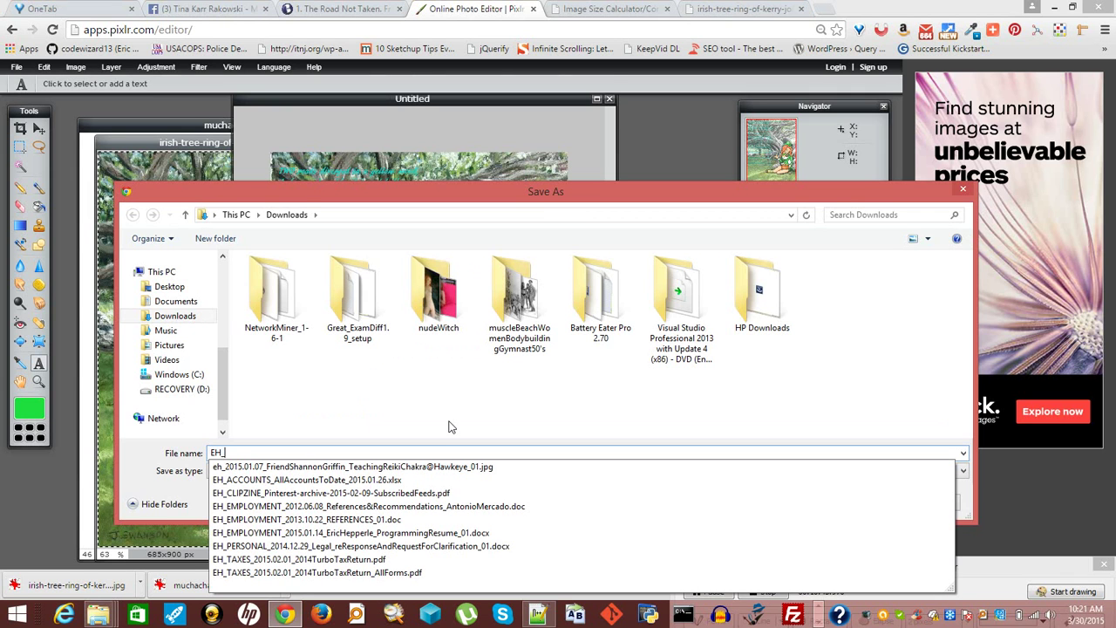
text(de)
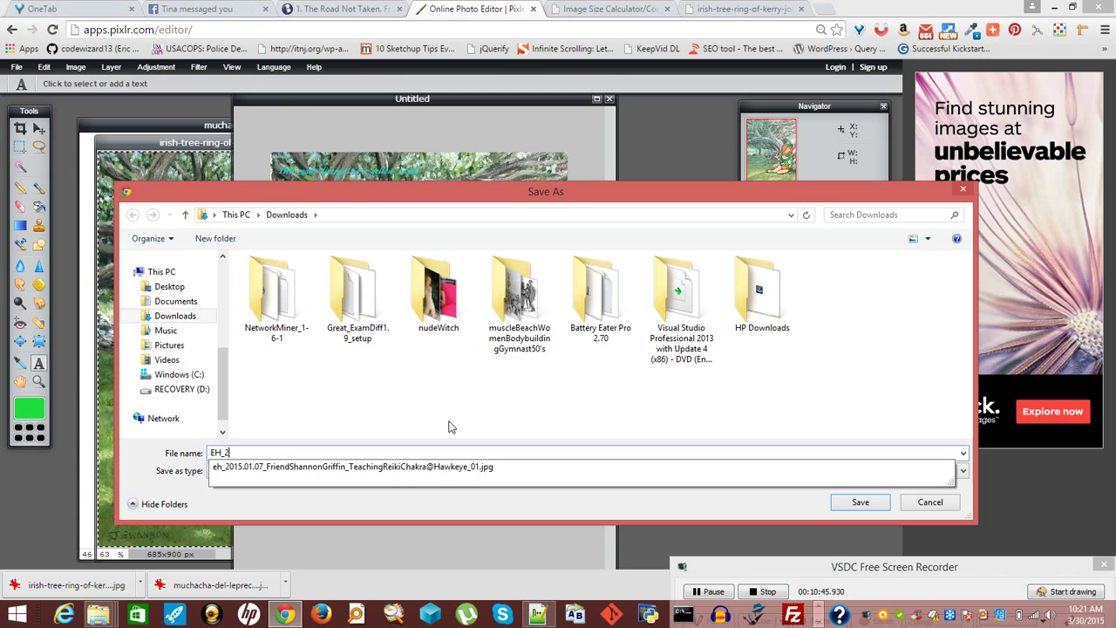
key(BackSpace)
key(BackSpace)
text(DESIG)
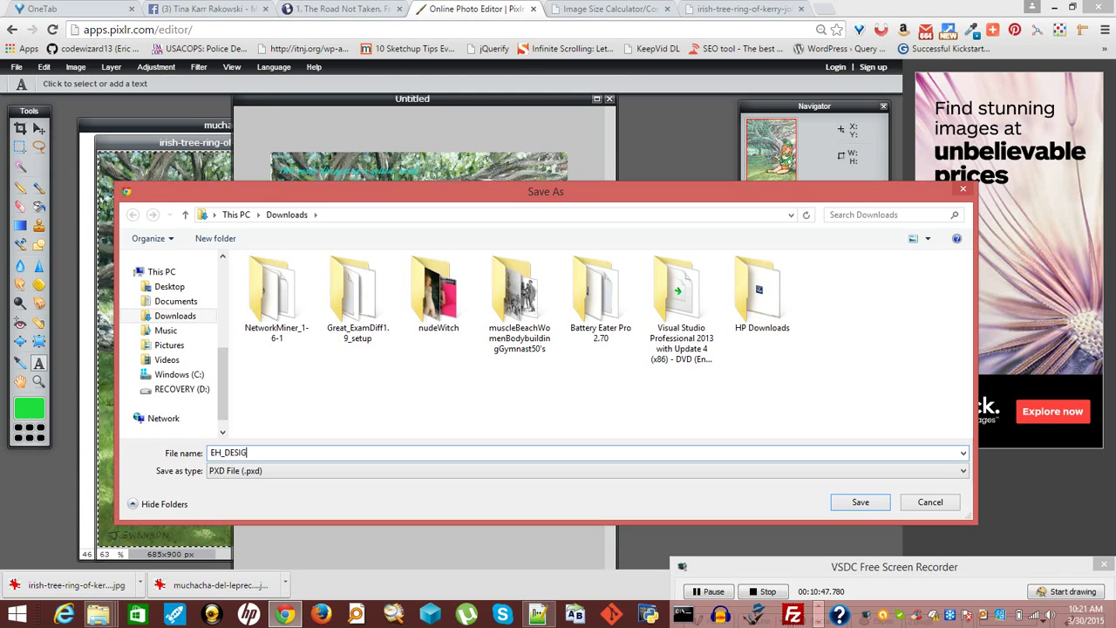
text(N_2015.03.3)
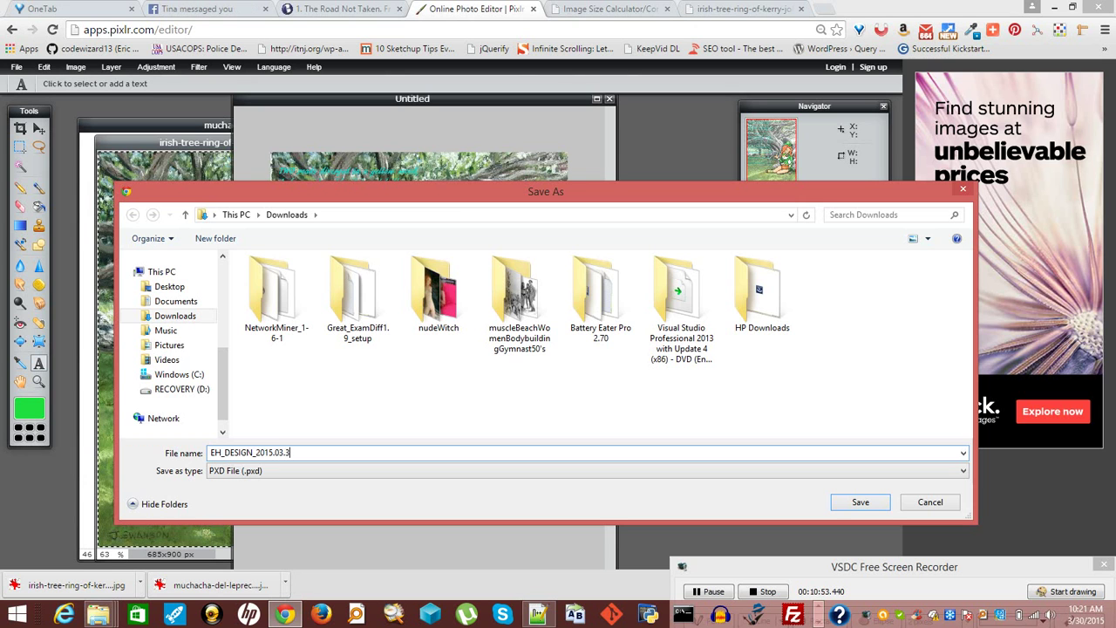
text(0_Tuto)
text(rial)
text(Making)
key(BackSpace)
key(BackSpace)
key(BackSpace)
key(BackSpace)
key(BackSpace)
key(BackSpace)
text(_Adding)
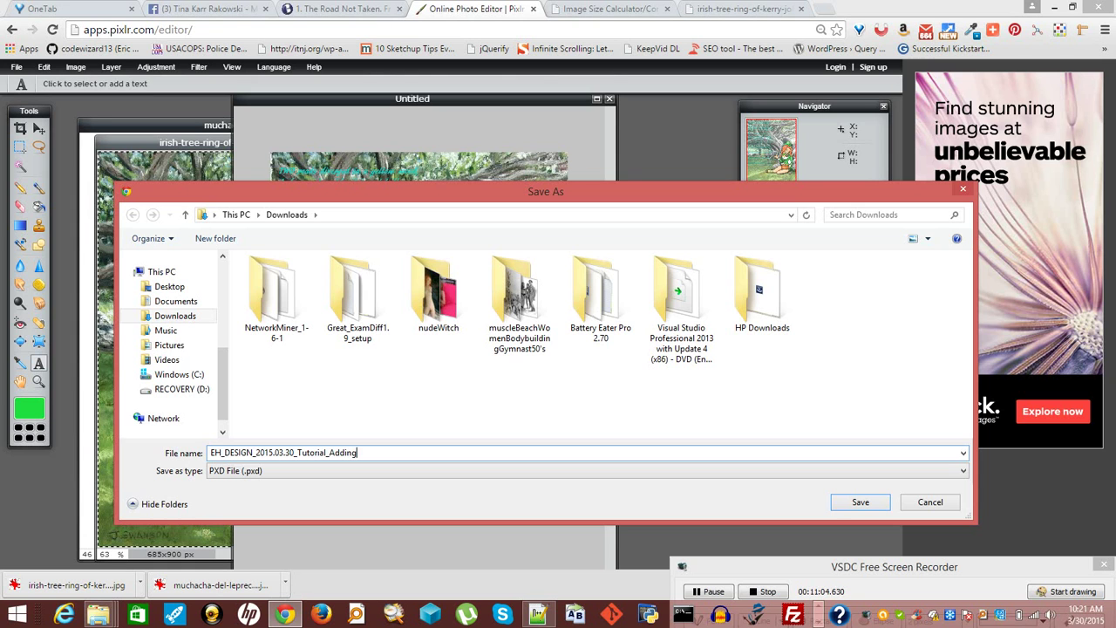
text( TextToAMemorial)
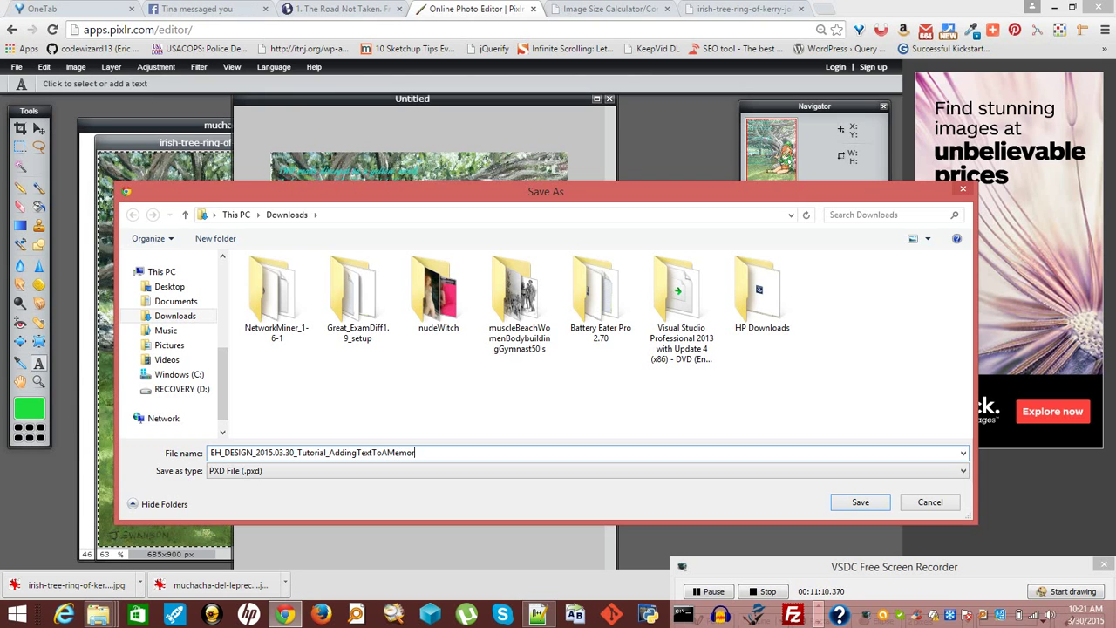
text(OrGraduation_)
key(ctrl+a)
key(ctrl+c)
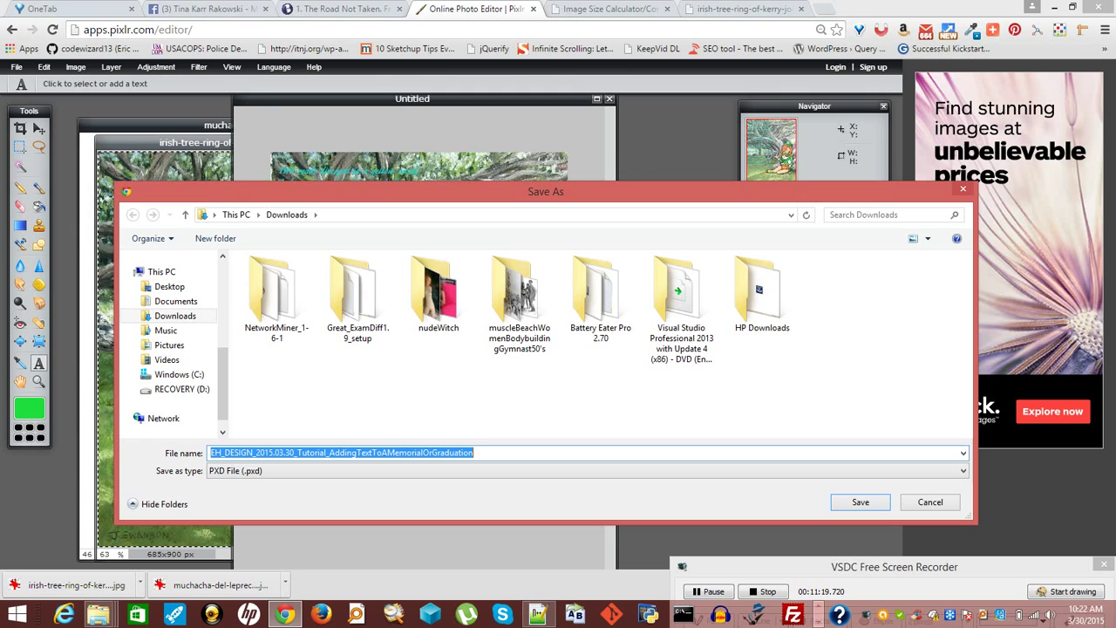
Create a folder on the Desktop named with the copied file name and open it as the save location
click(166, 272)
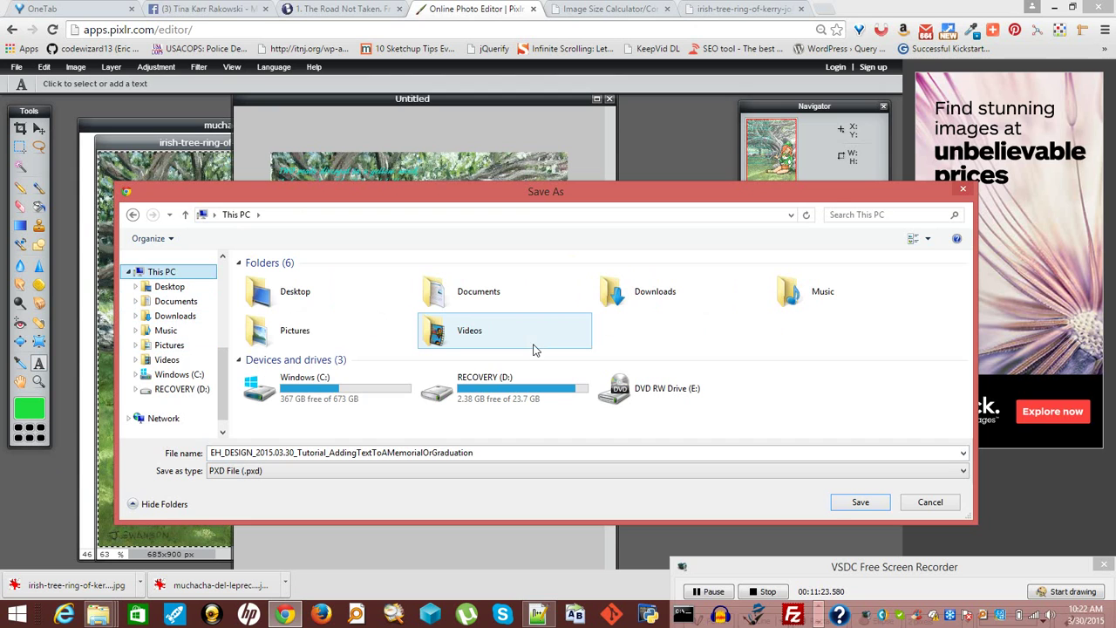
click(177, 289)
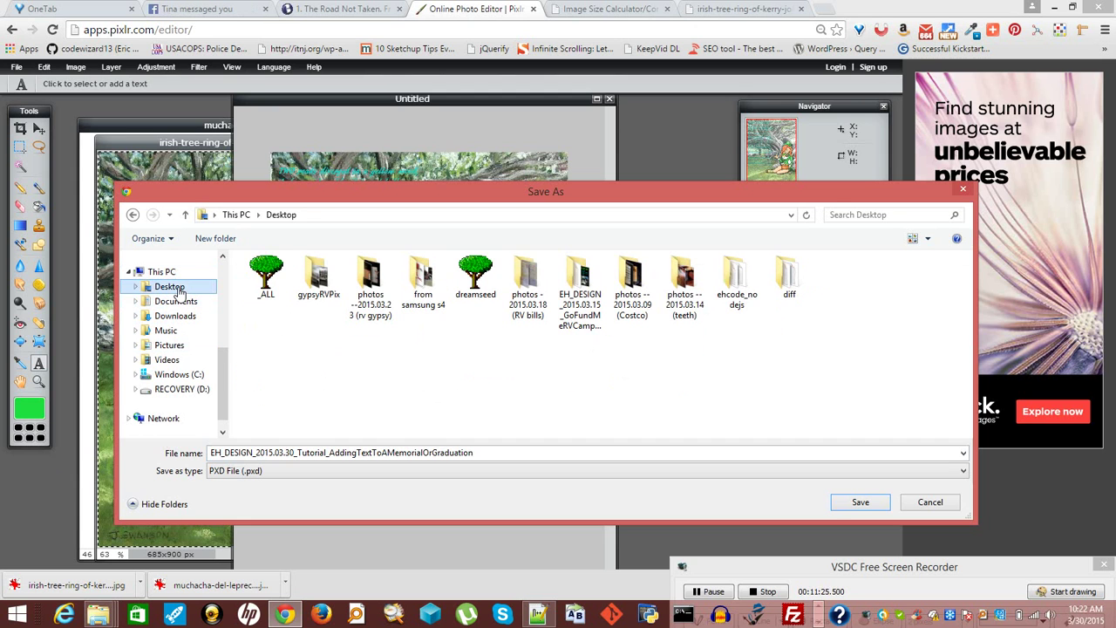
key(ctrl+shift+n)
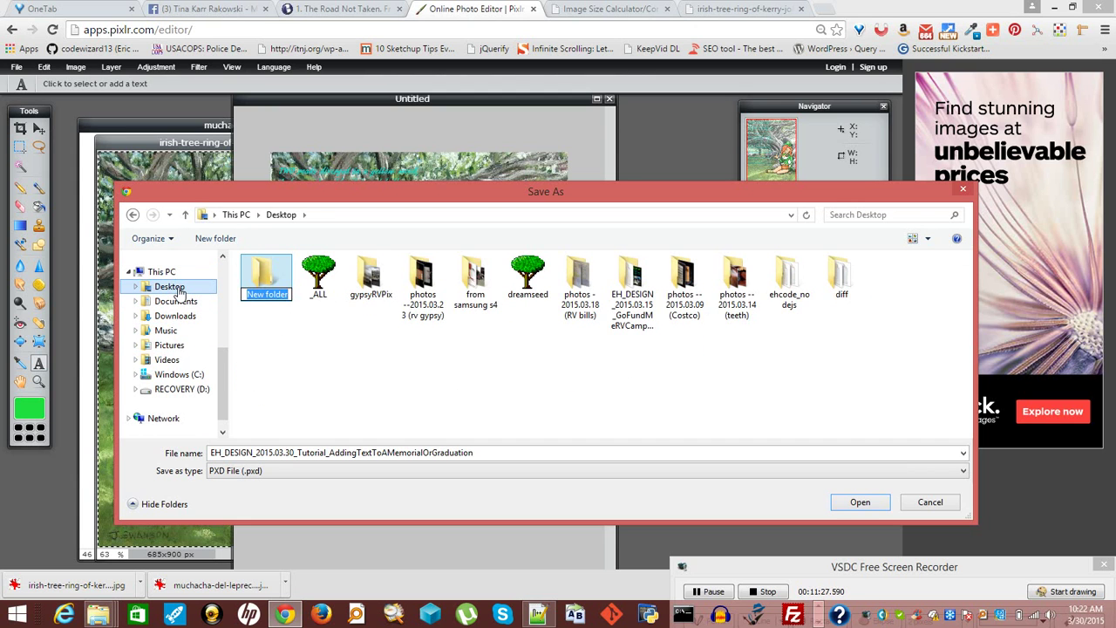
key(ctrl+v)
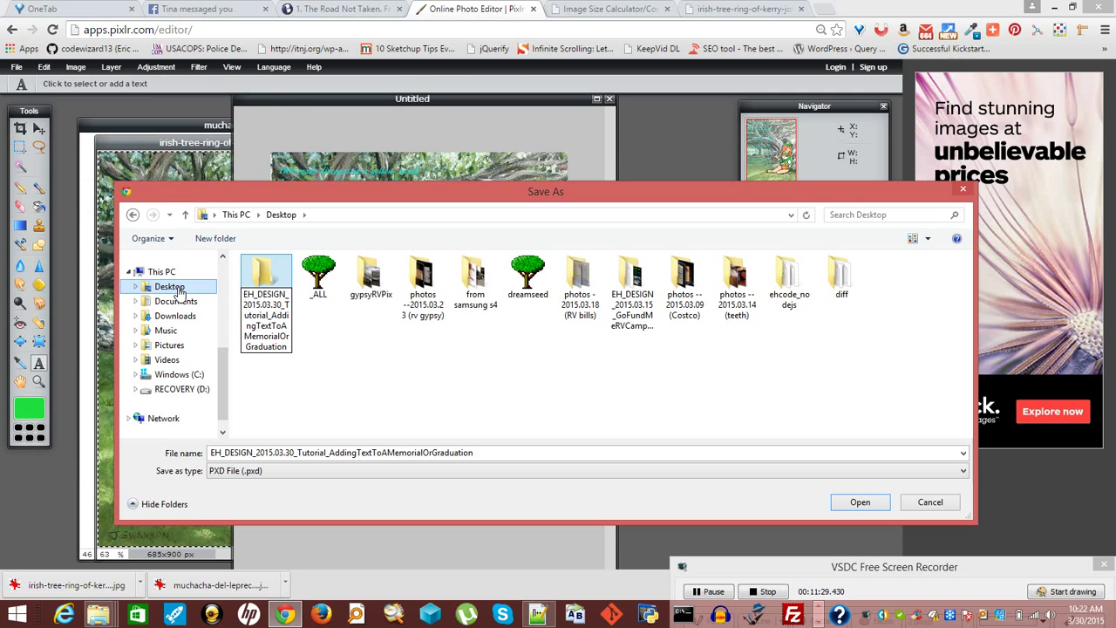
key(Return)
key(Return)
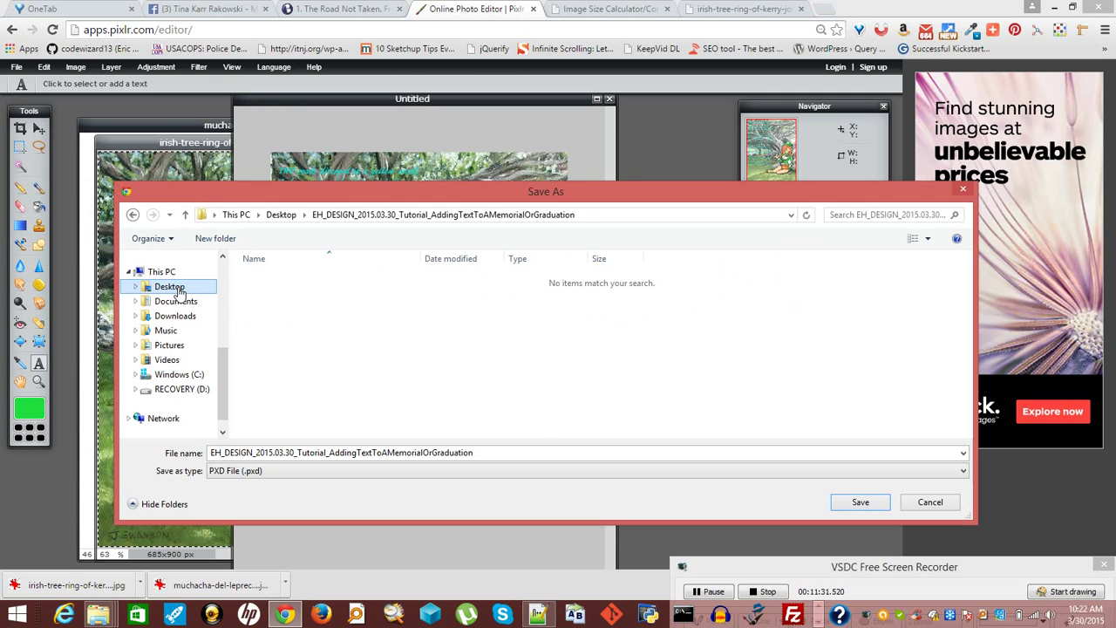
Append "_E" to the file name and save the PXD file in the new folder
click(542, 455)
text(_E)
key(Return)
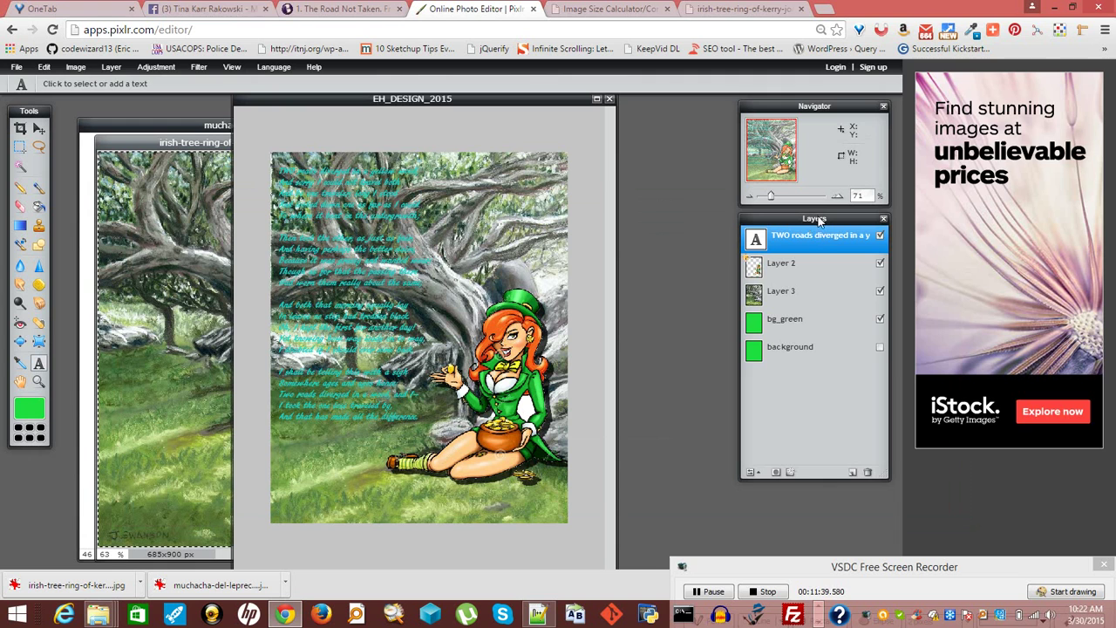
Duplicate the poem text layer and hide the lower of the two copies
right_click(771, 251)
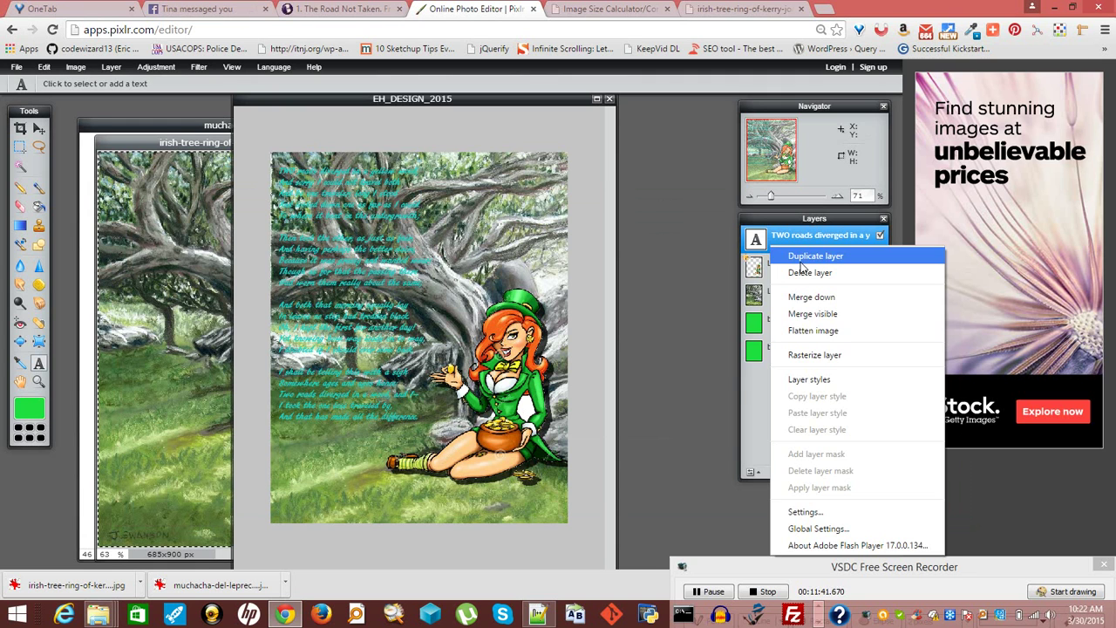
click(798, 255)
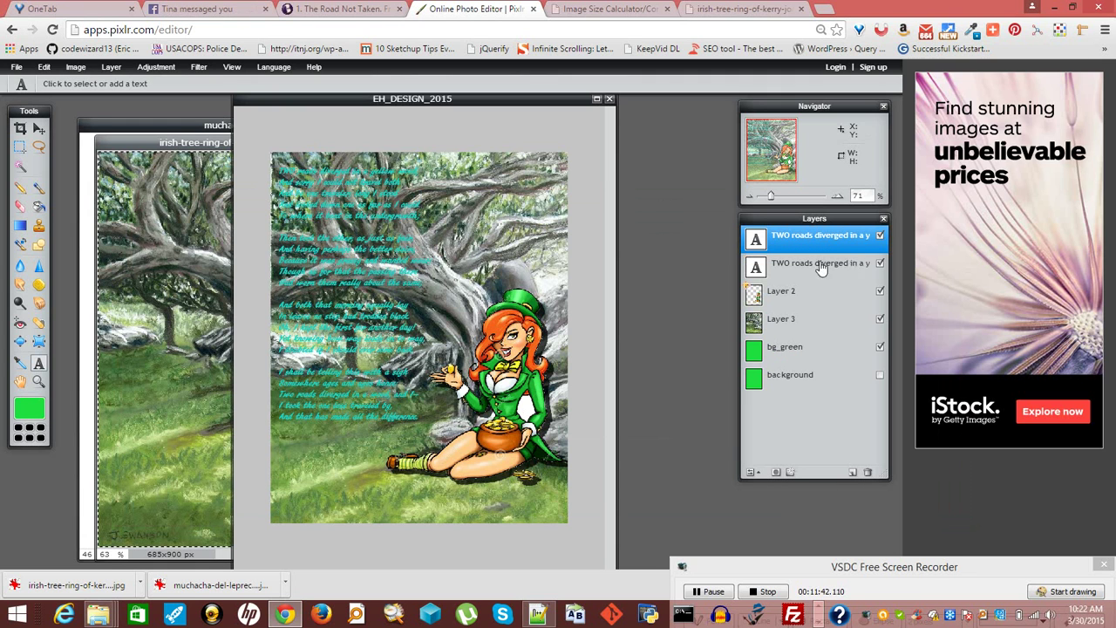
click(879, 264)
Apply an outer glow and a drop shadow with a distance of 5 to the visible poem text layer
click(789, 472)
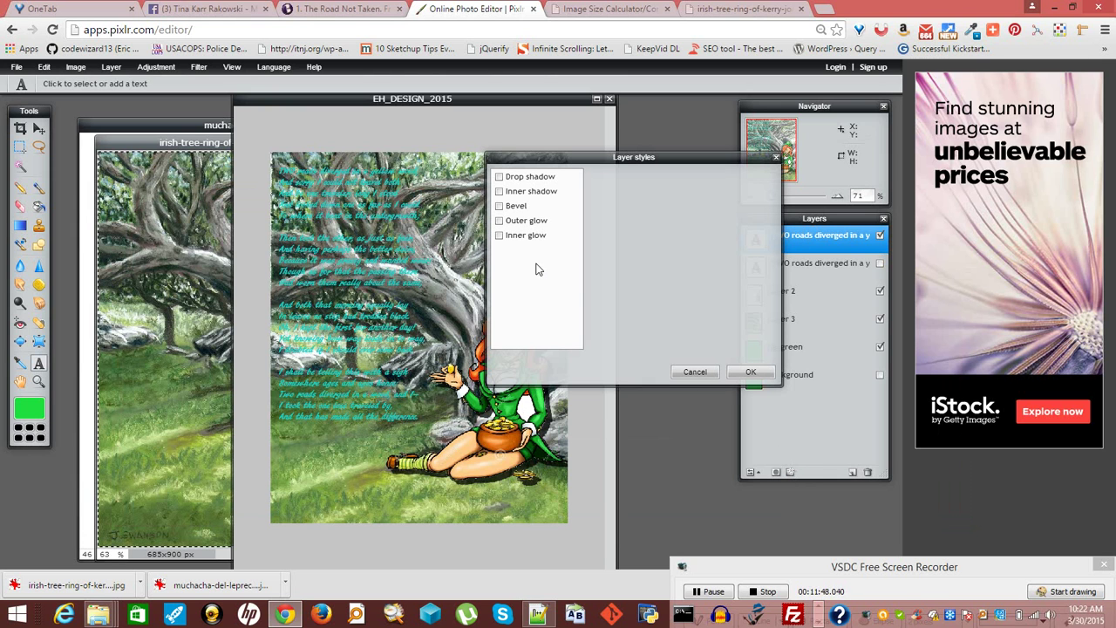
click(499, 220)
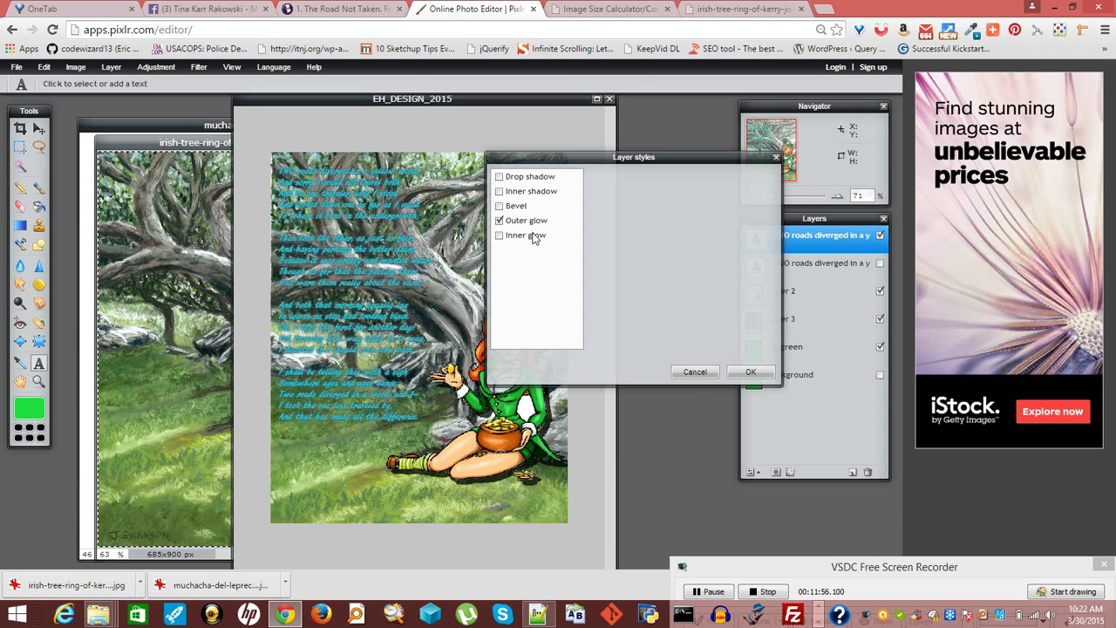
click(505, 179)
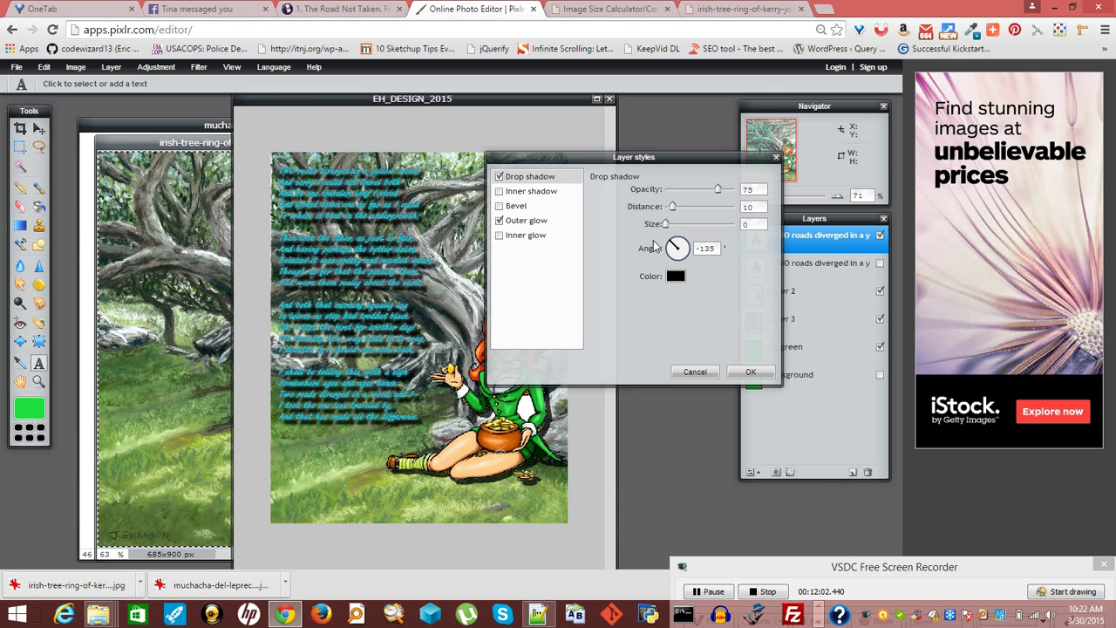
drag(673, 209, 669, 214)
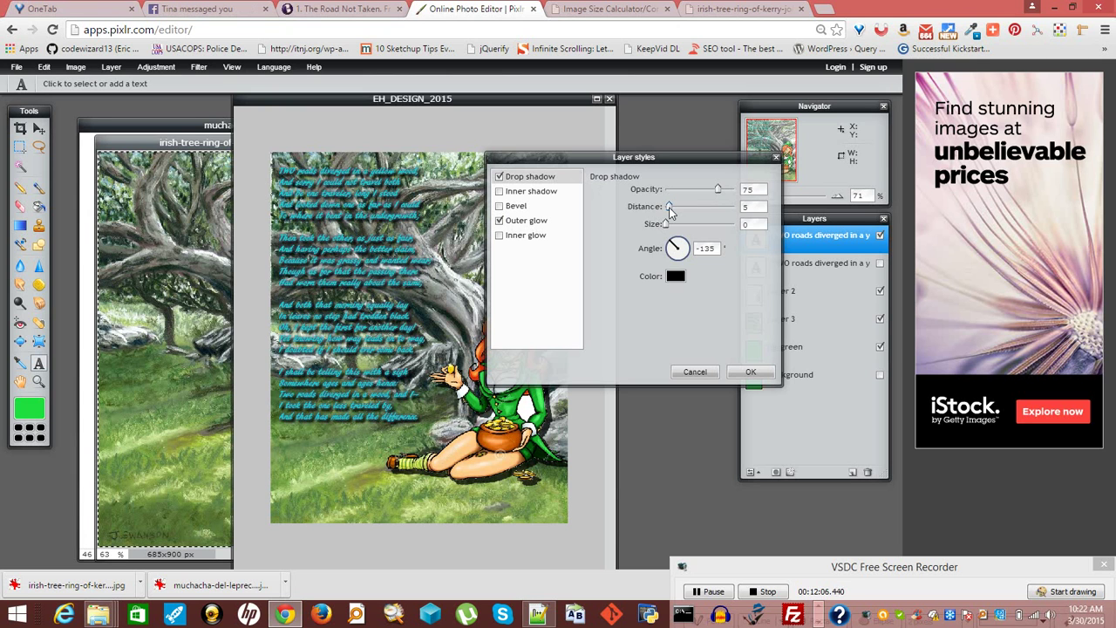
click(751, 372)
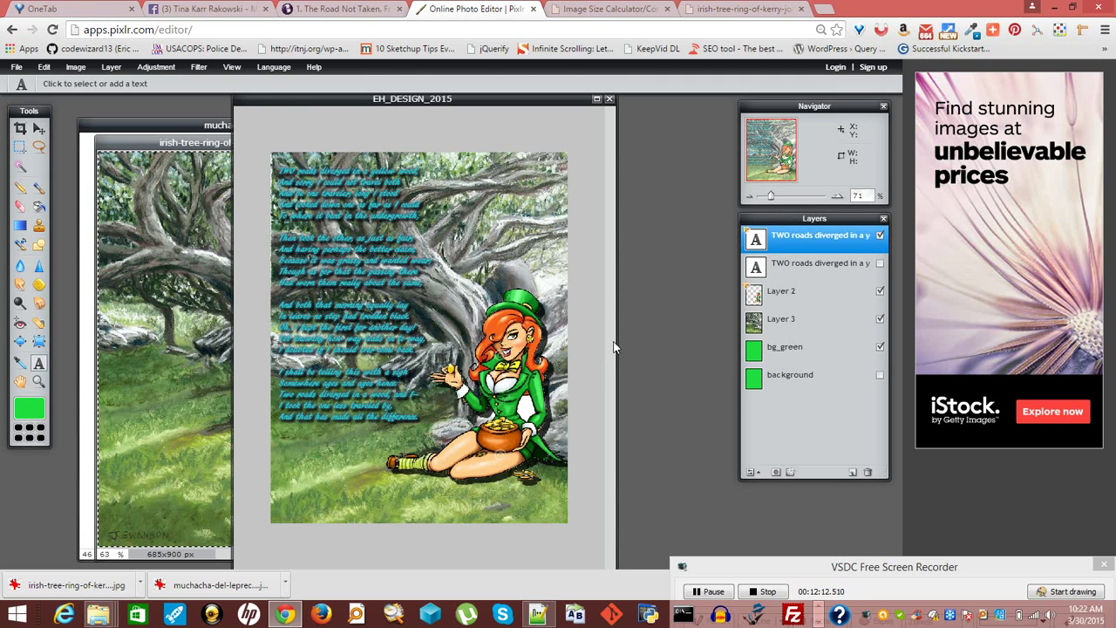
Add the attribution "-- Robert Frost, The Road Not Taken" below the poem's last line, separated by one blank line
click(351, 325)
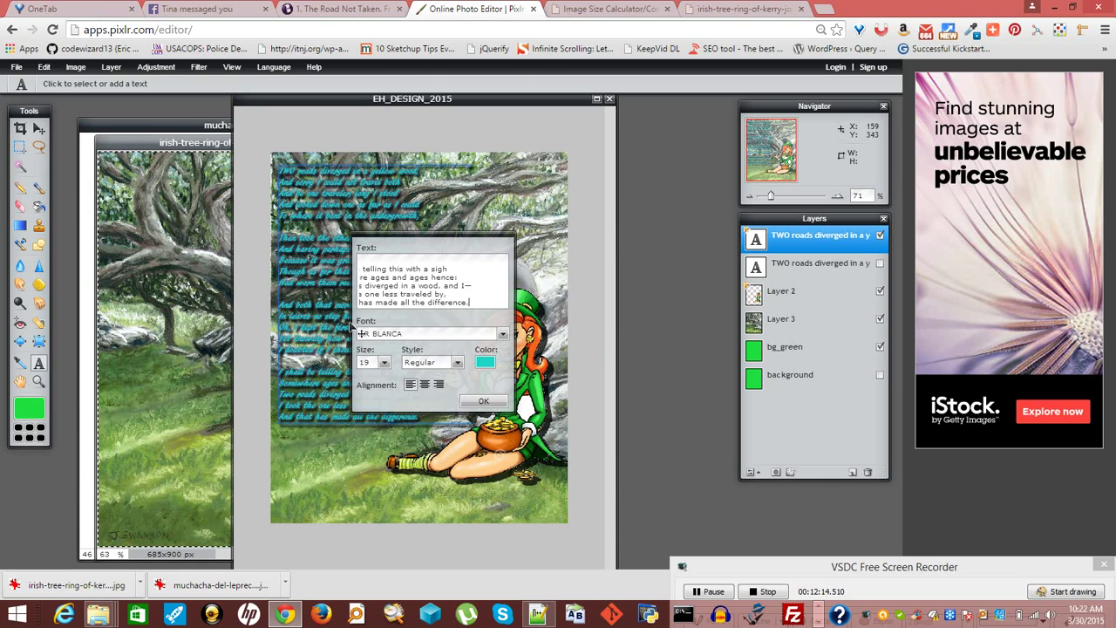
click(481, 297)
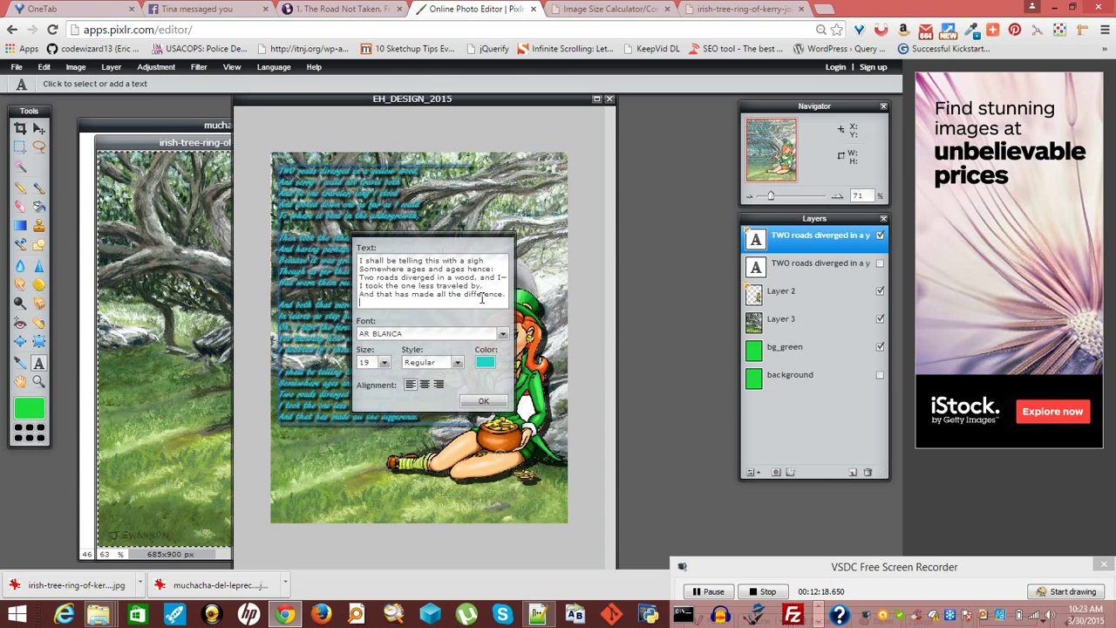
key(Return)
text(--)
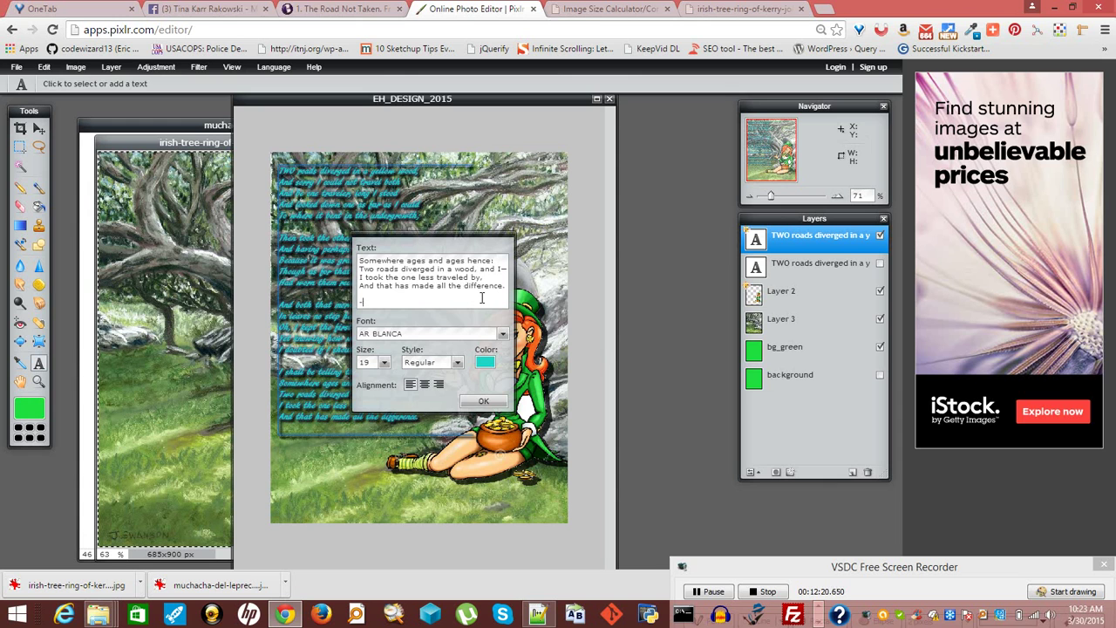
text( Robert Frost)
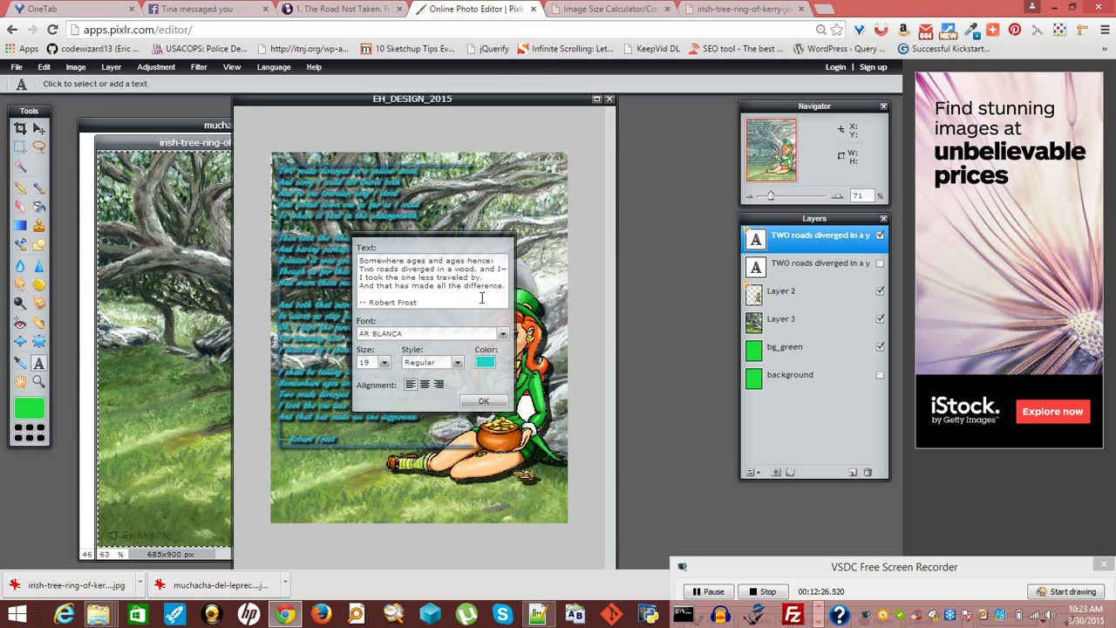
text(, The Road Not Taken)
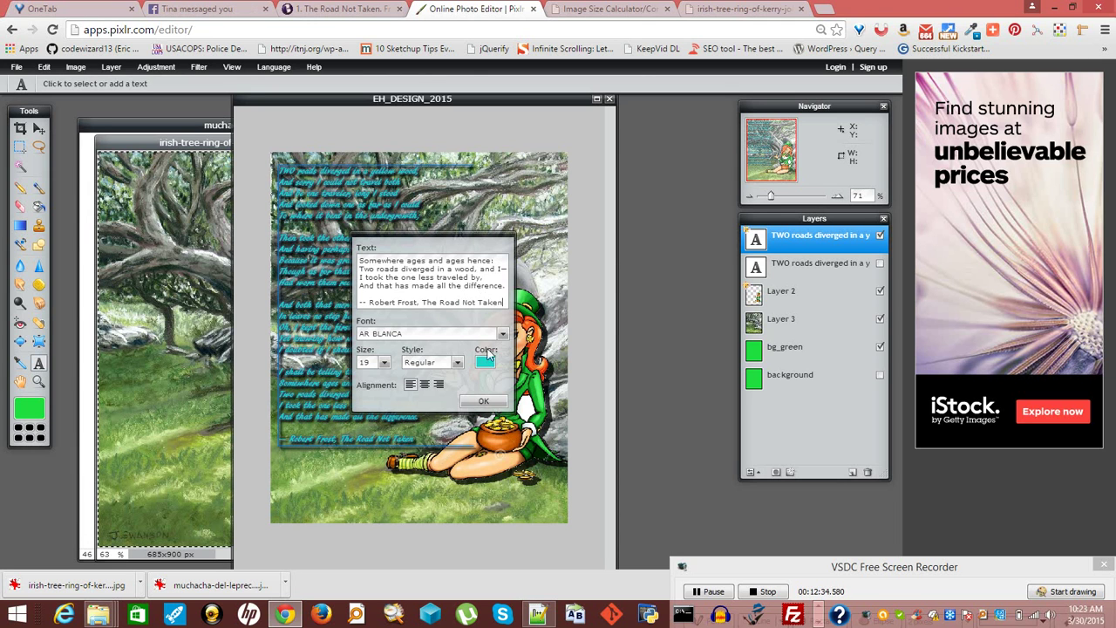
click(490, 402)
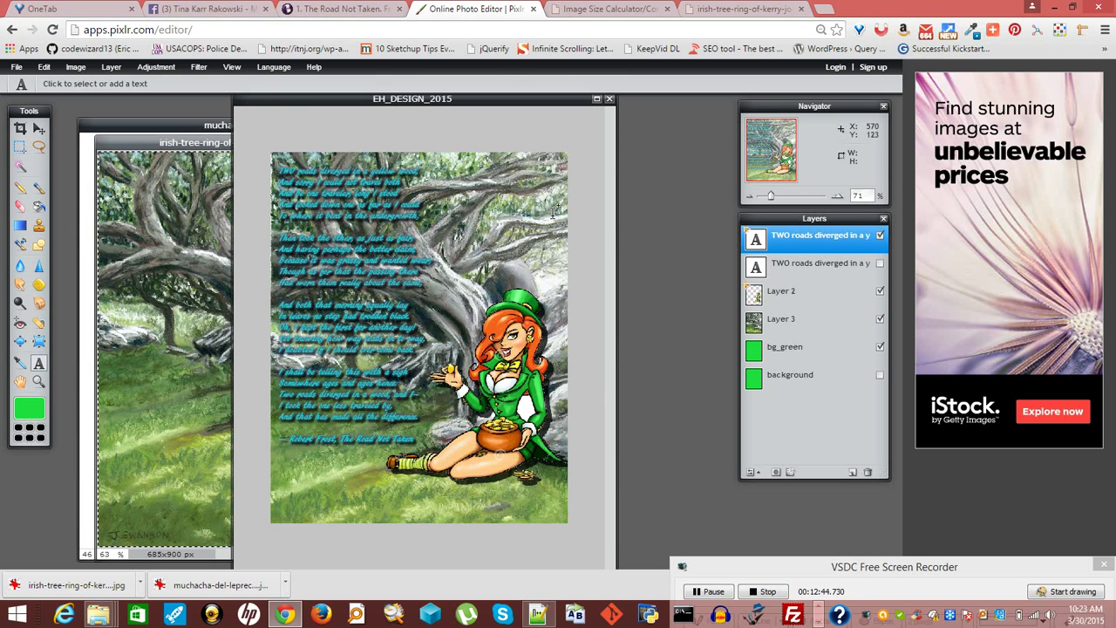
Start saving the updated EH_DESIGN_2015 design to the computer as a layered Pixlr image (PXD)
click(16, 67)
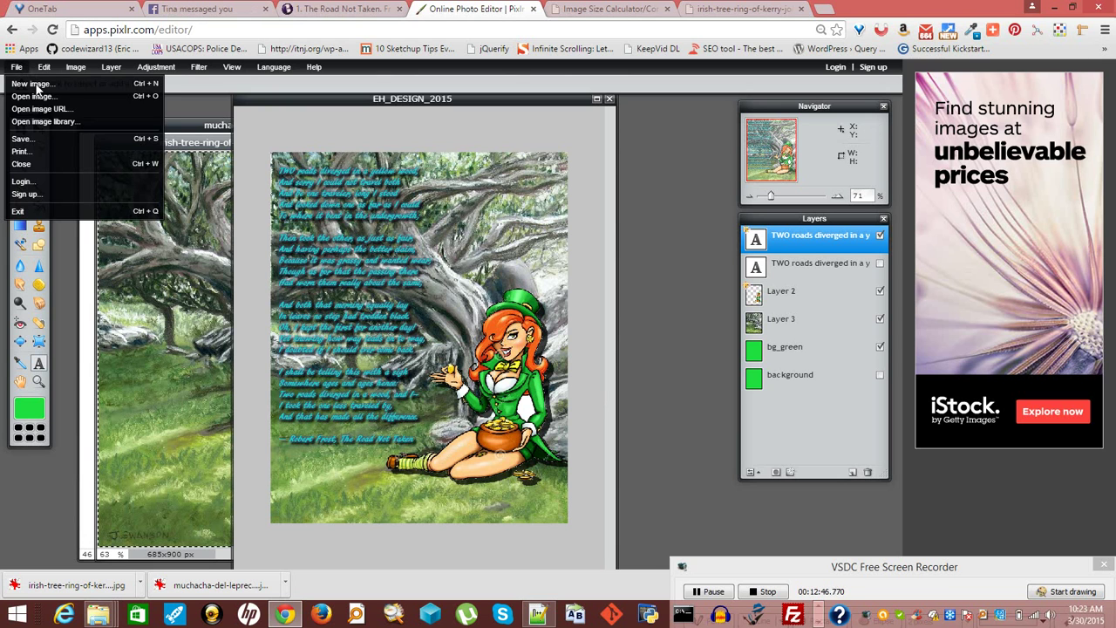
click(55, 137)
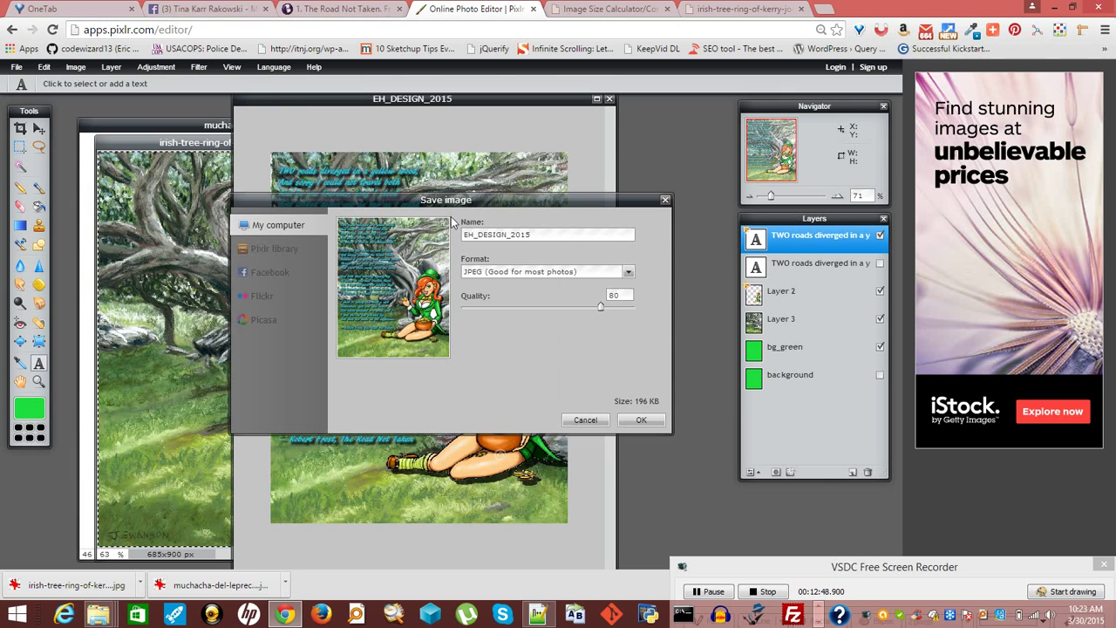
click(635, 272)
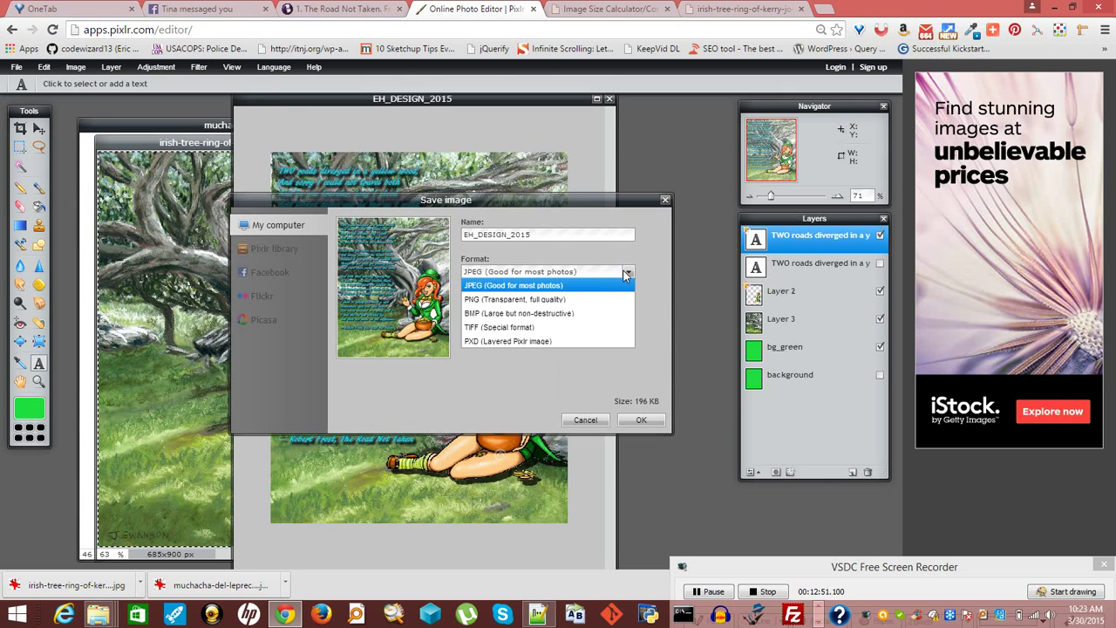
click(549, 342)
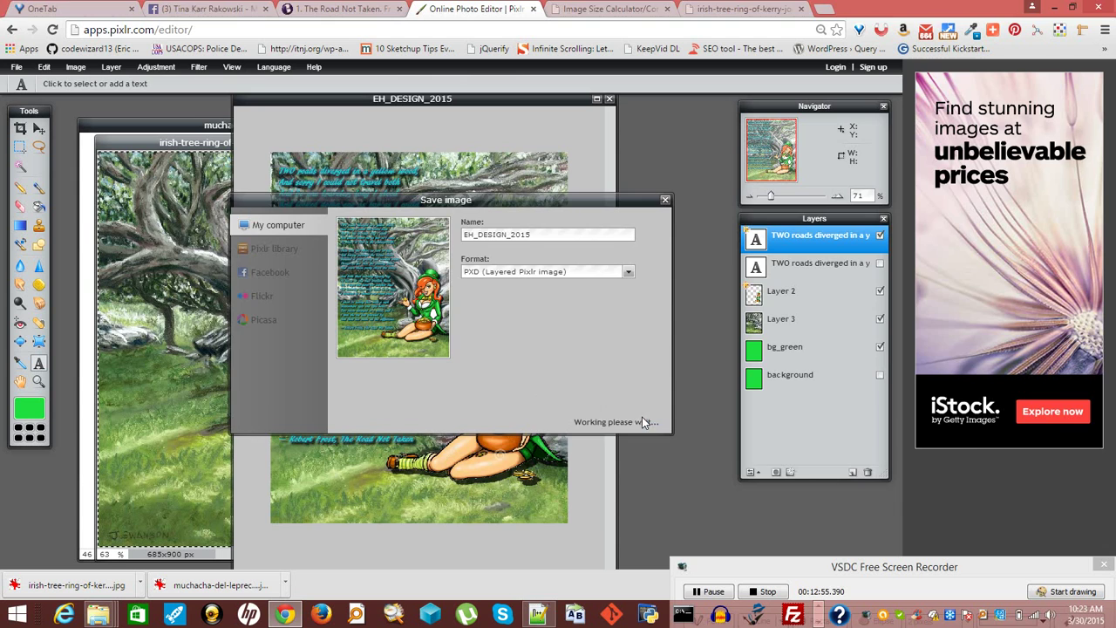